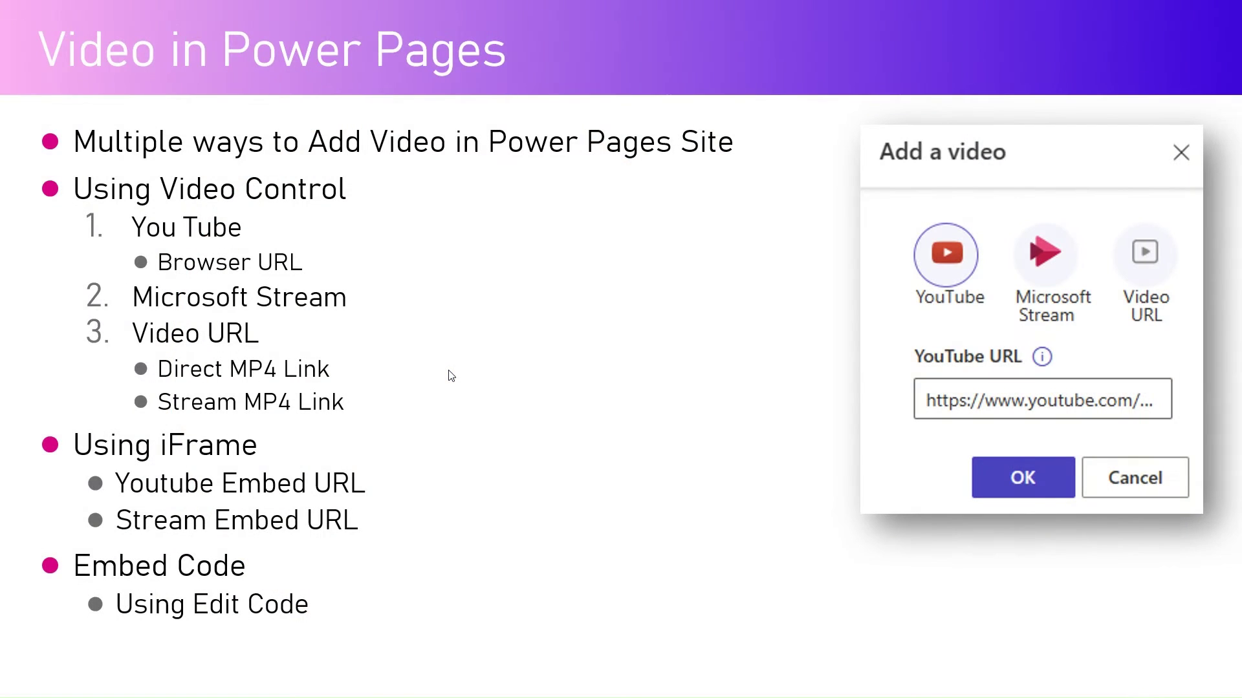
# Leave the PowerPoint slideshow and bring up the Power Pages design studio's Home page
pyautogui.hotkey('alt', 'Tab')
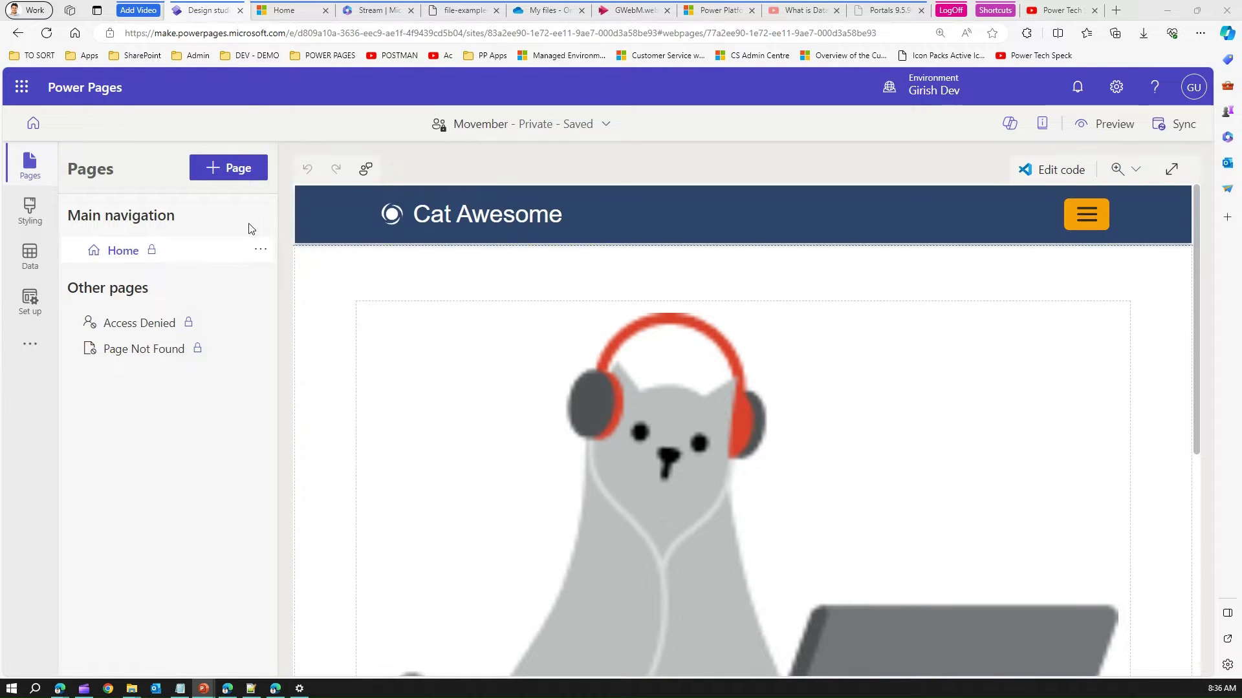
# Create a new blank page named 'YouTube' from the + Page option
pyautogui.click(240, 170)
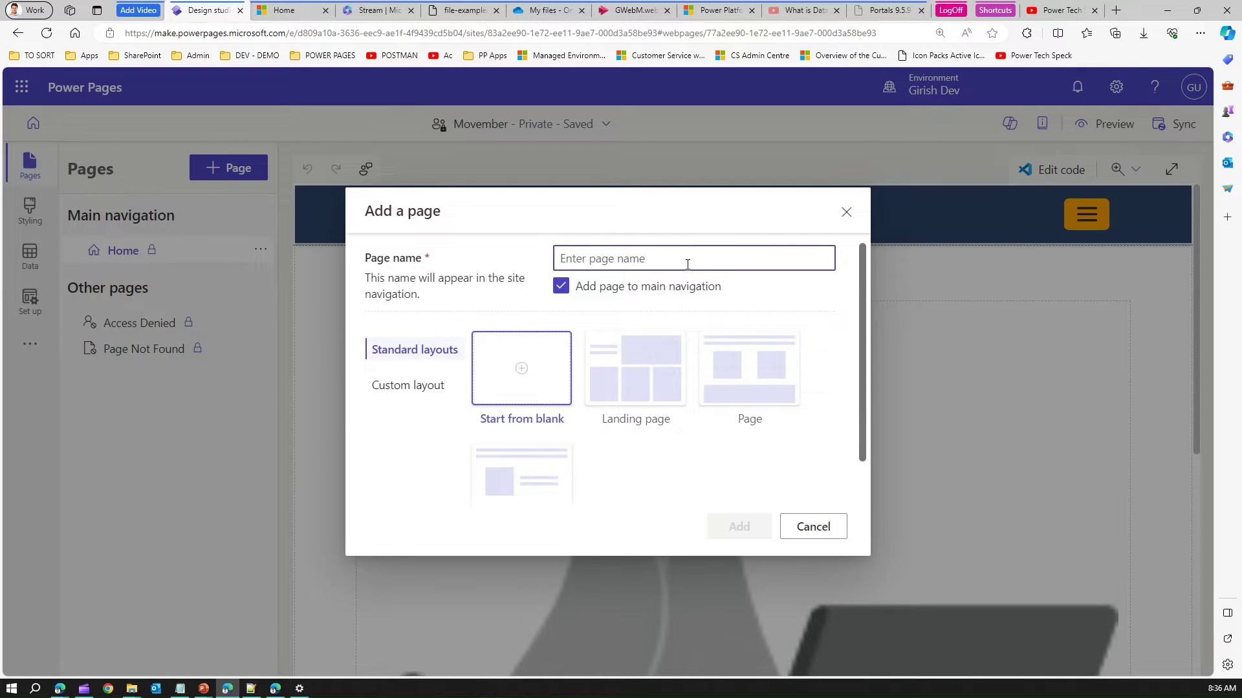
pyautogui.write('YouTube')
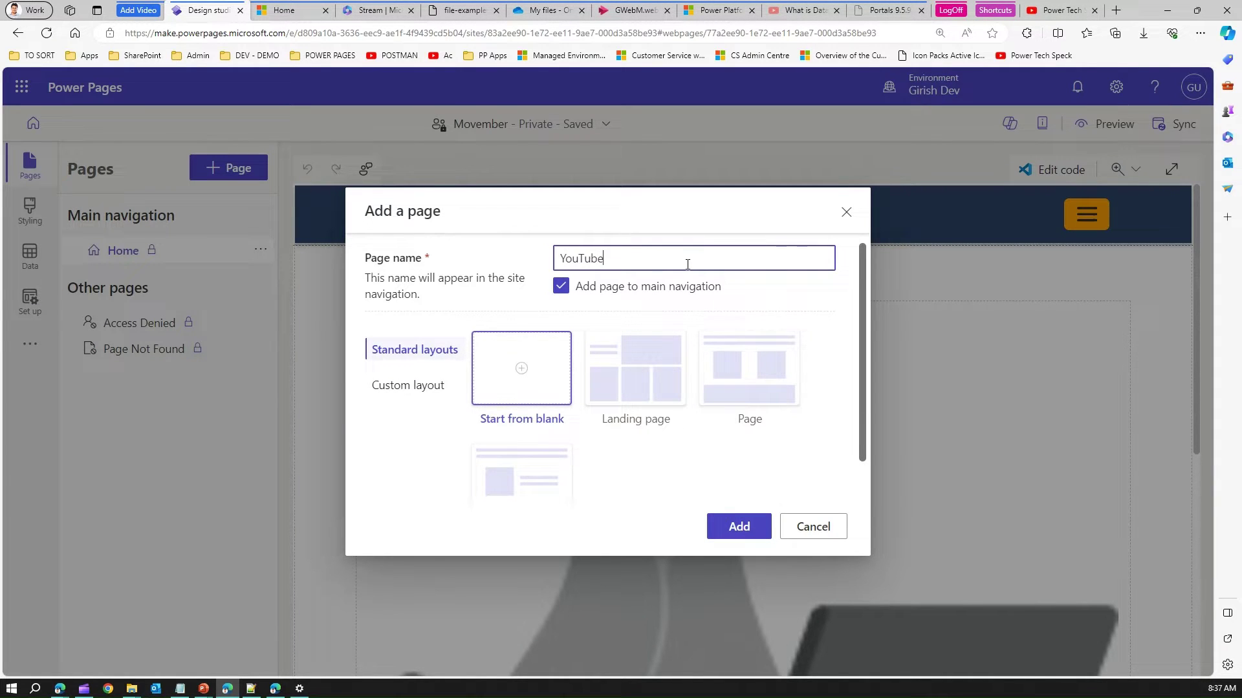
pyautogui.click(738, 524)
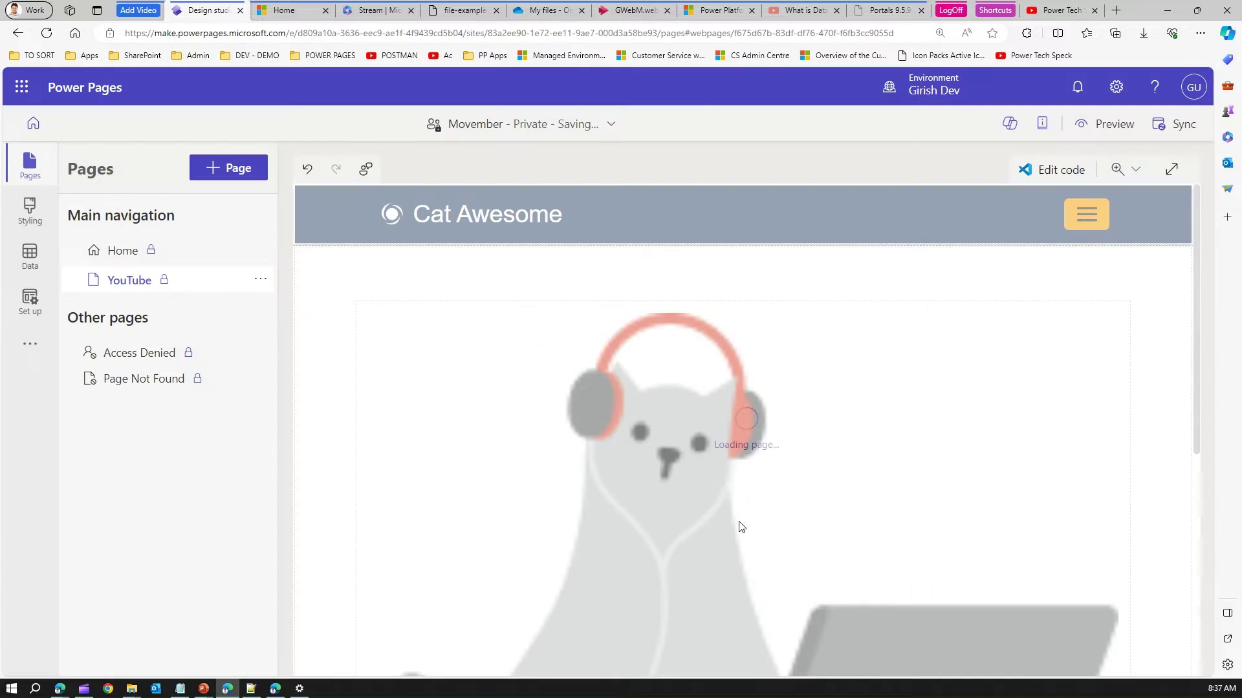
# Open the Power Toys video on the YouTube channel and pause it at 0:15
pyautogui.click(1058, 11)
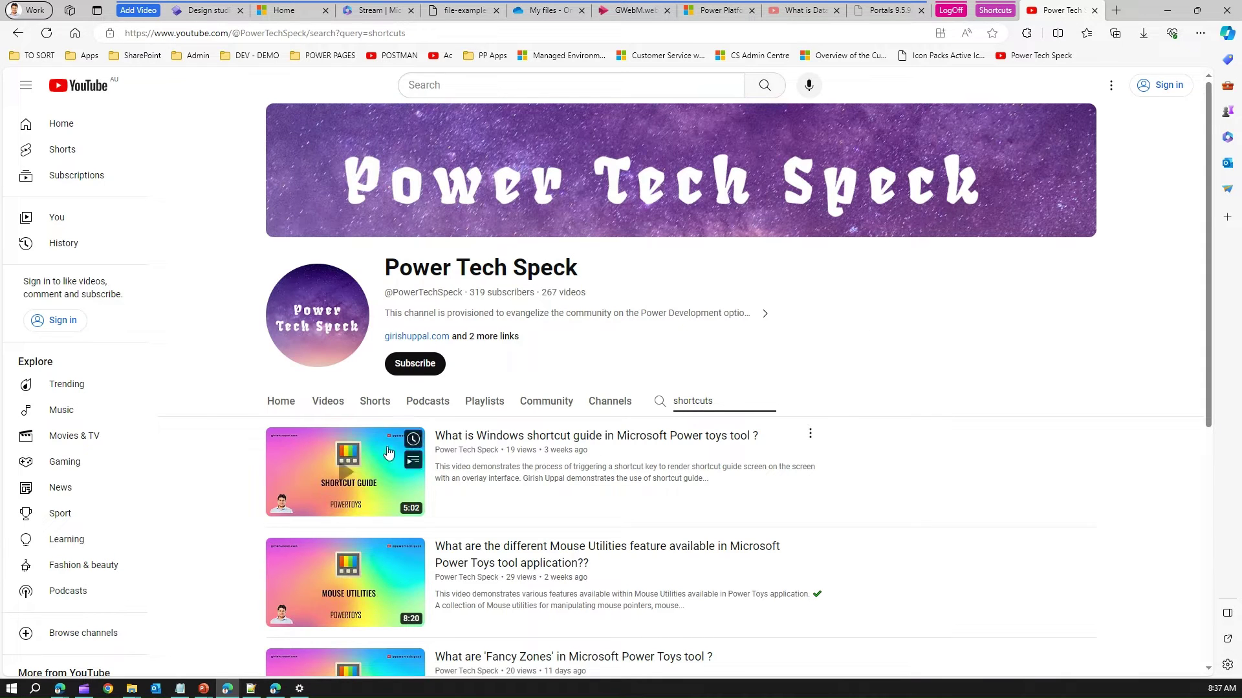
pyautogui.scroll(-6, 377, 572)
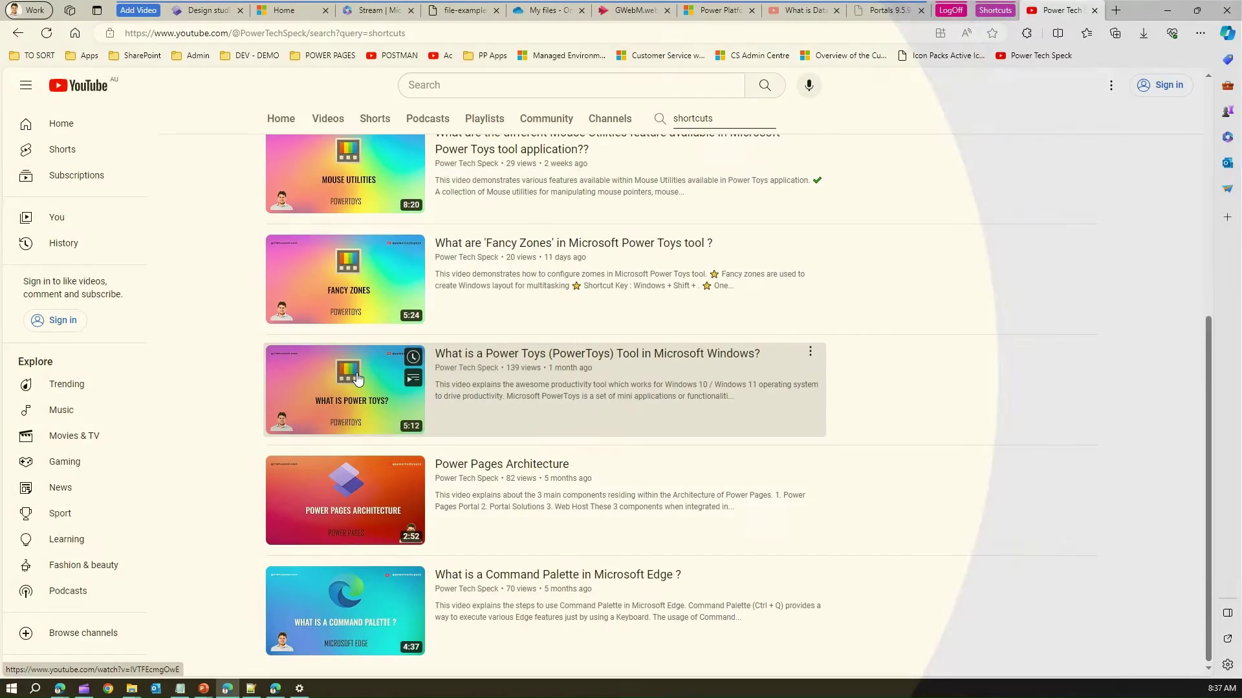
pyautogui.click(357, 379)
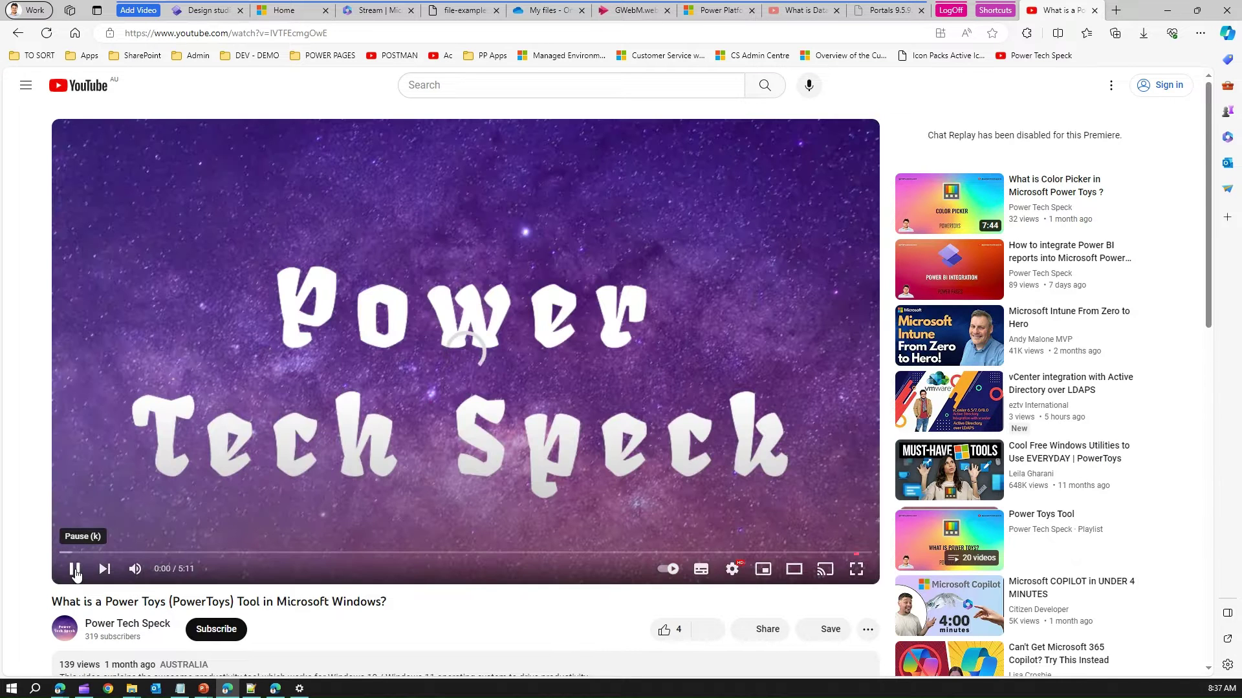
pyautogui.click(75, 570)
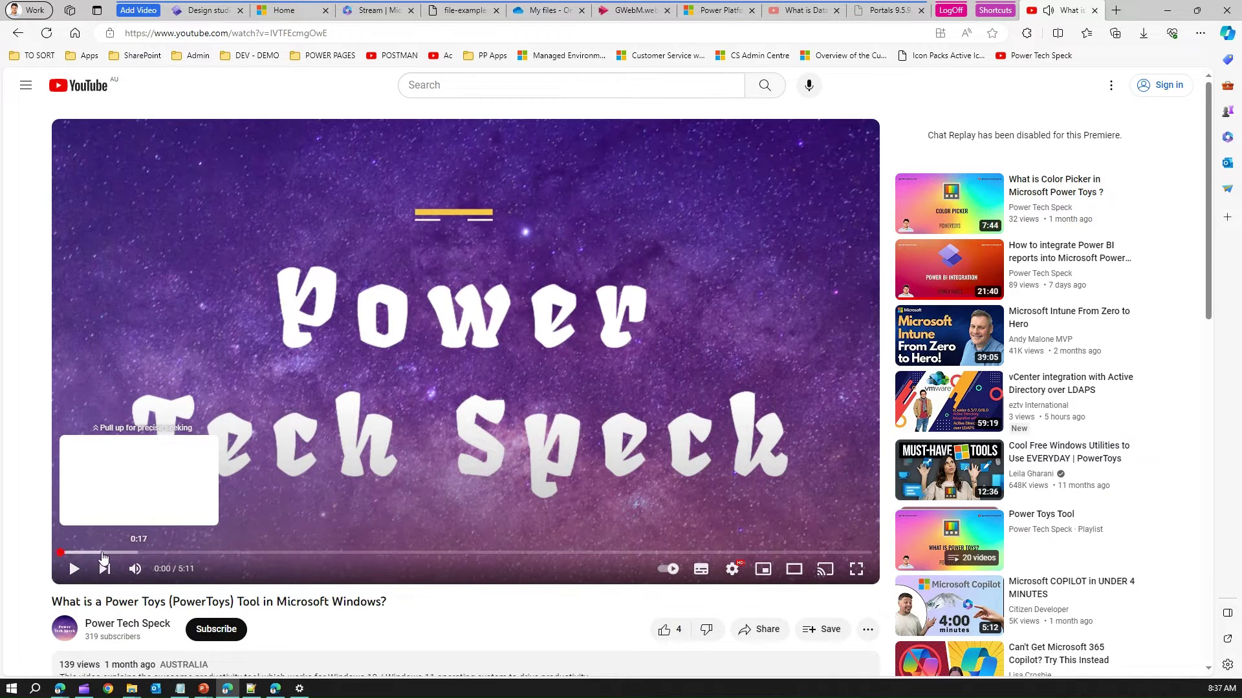
pyautogui.click(99, 552)
# Copy the video URL from the player's context menu and return to the design studio
pyautogui.moveTo(373, 328)
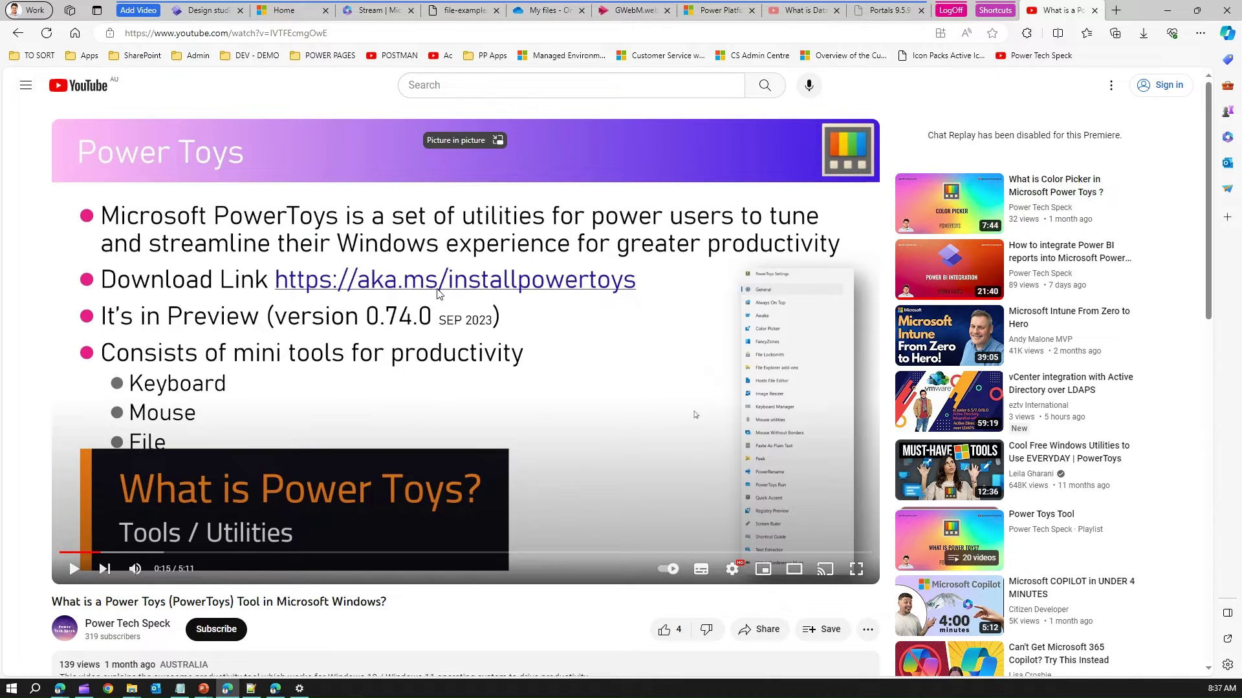
pyautogui.rightClick(547, 322)
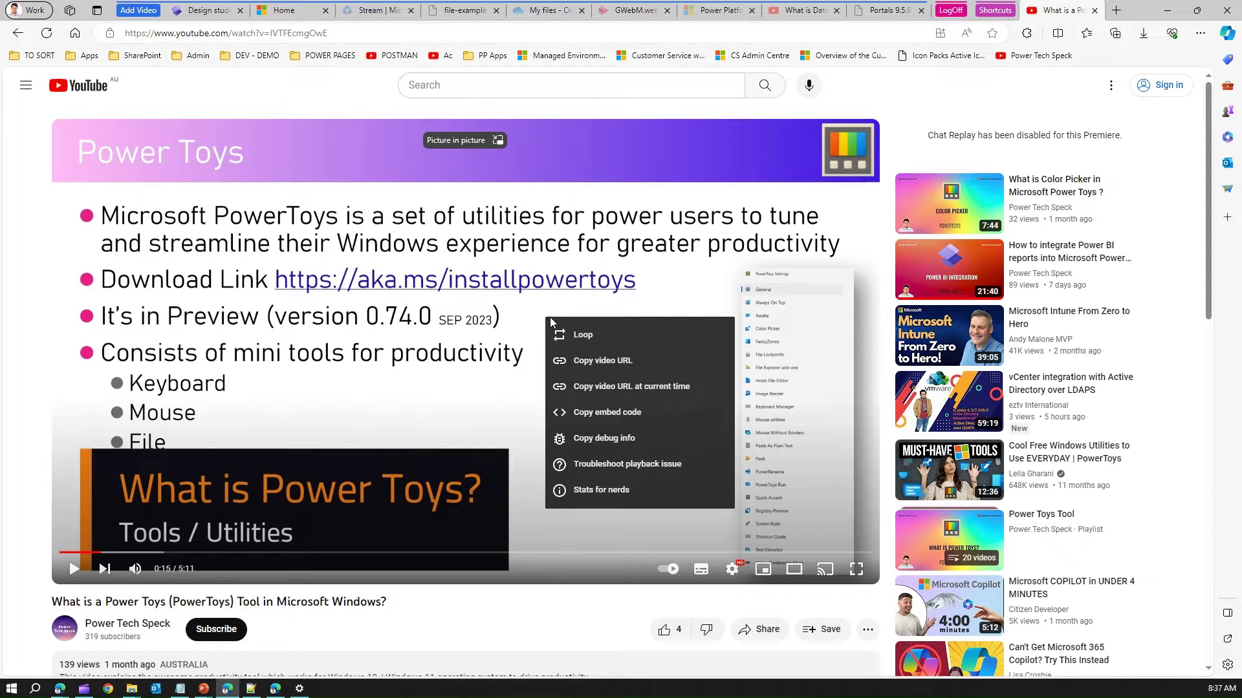
pyautogui.click(586, 361)
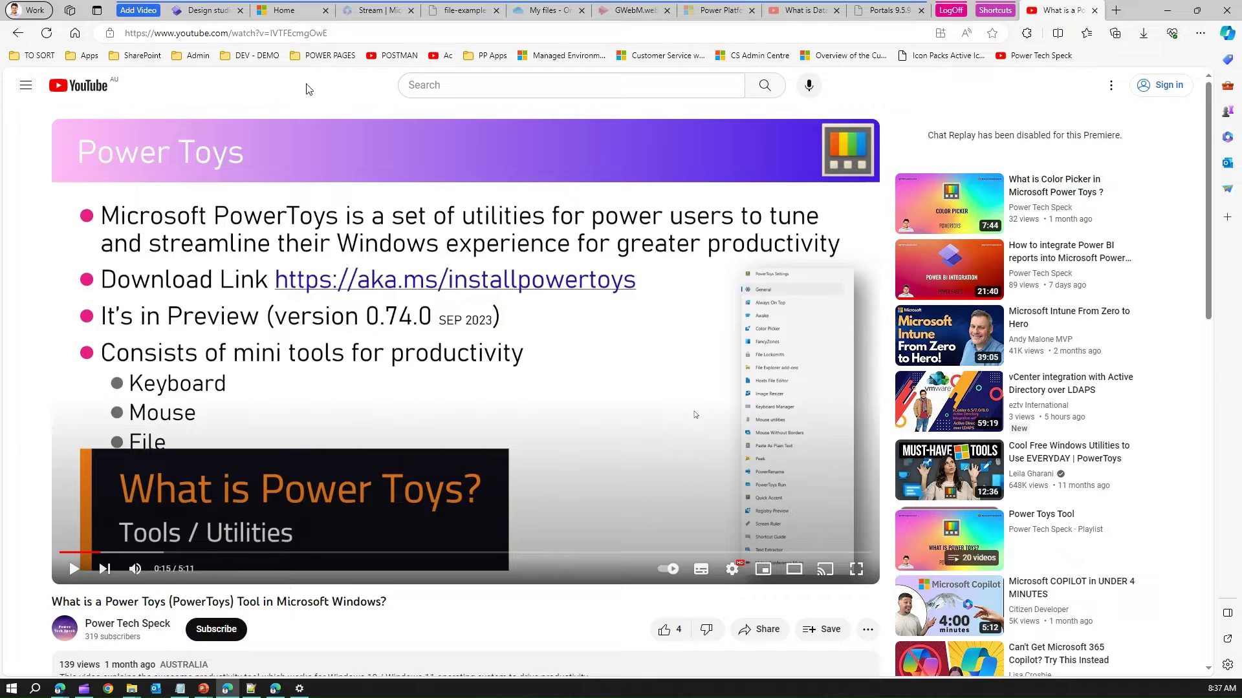
pyautogui.click(207, 10)
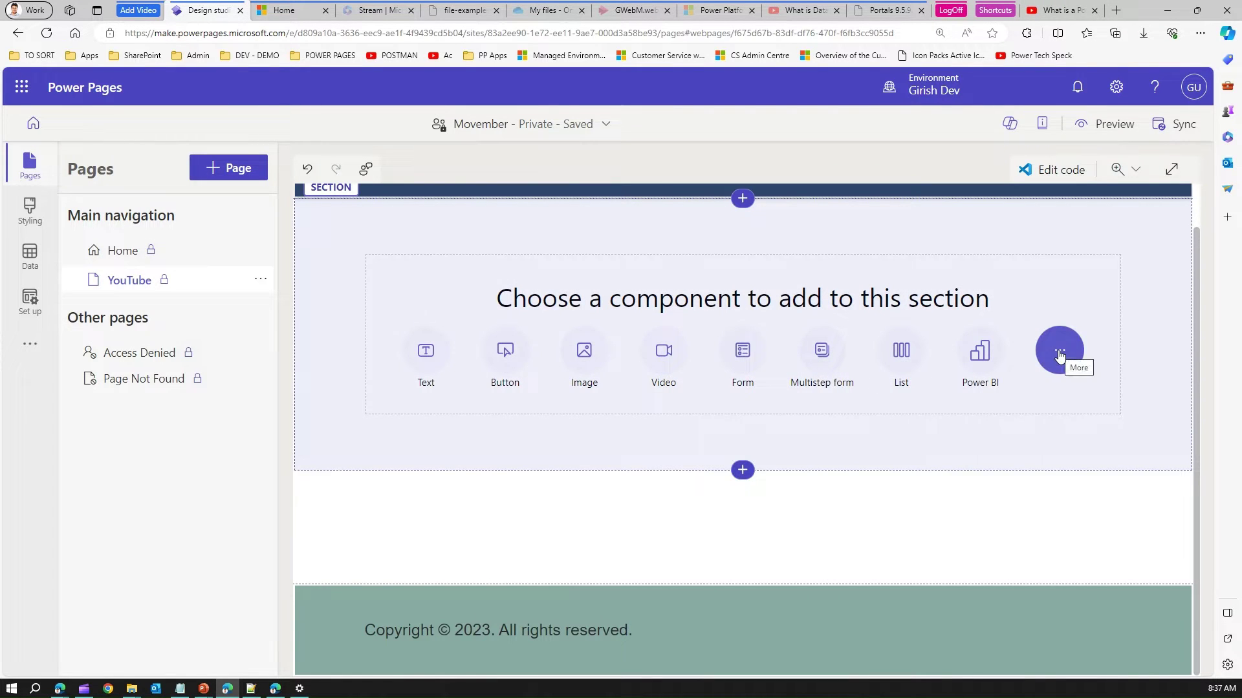
# Add a Video component and paste the copied youtu.be link into its YouTube URL field
pyautogui.click(663, 349)
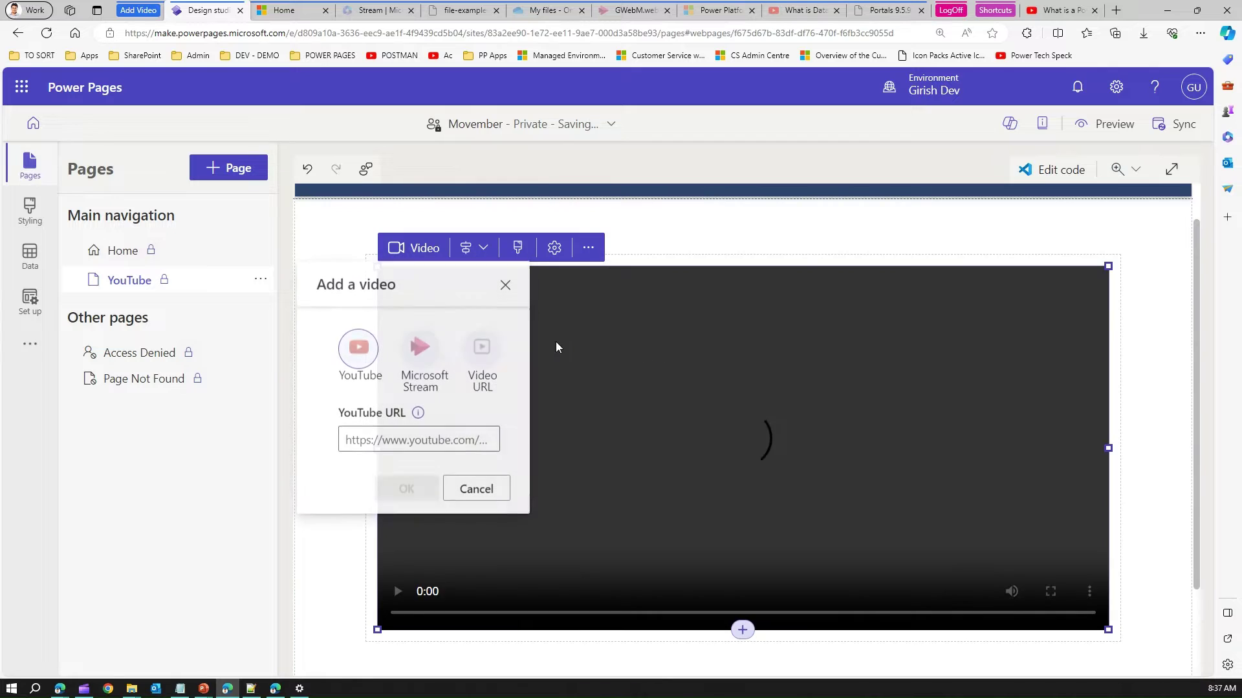
pyautogui.click(357, 440)
pyautogui.hotkey('ctrl', 'v')
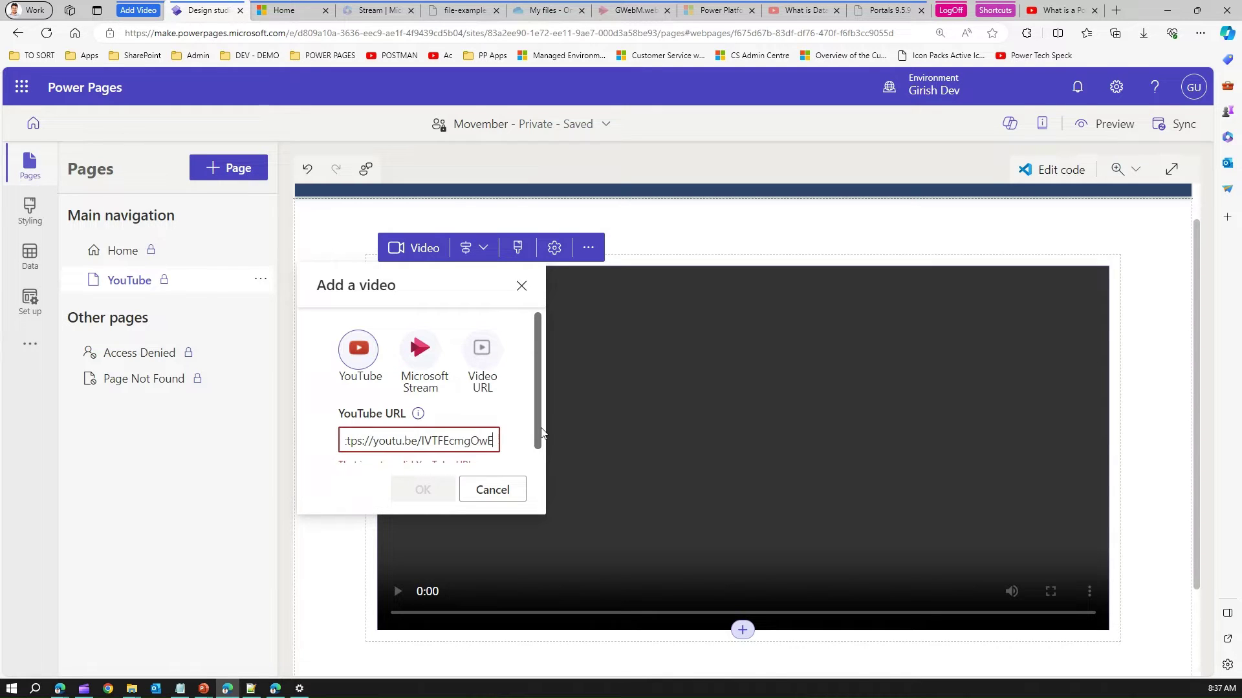
pyautogui.click(538, 452)
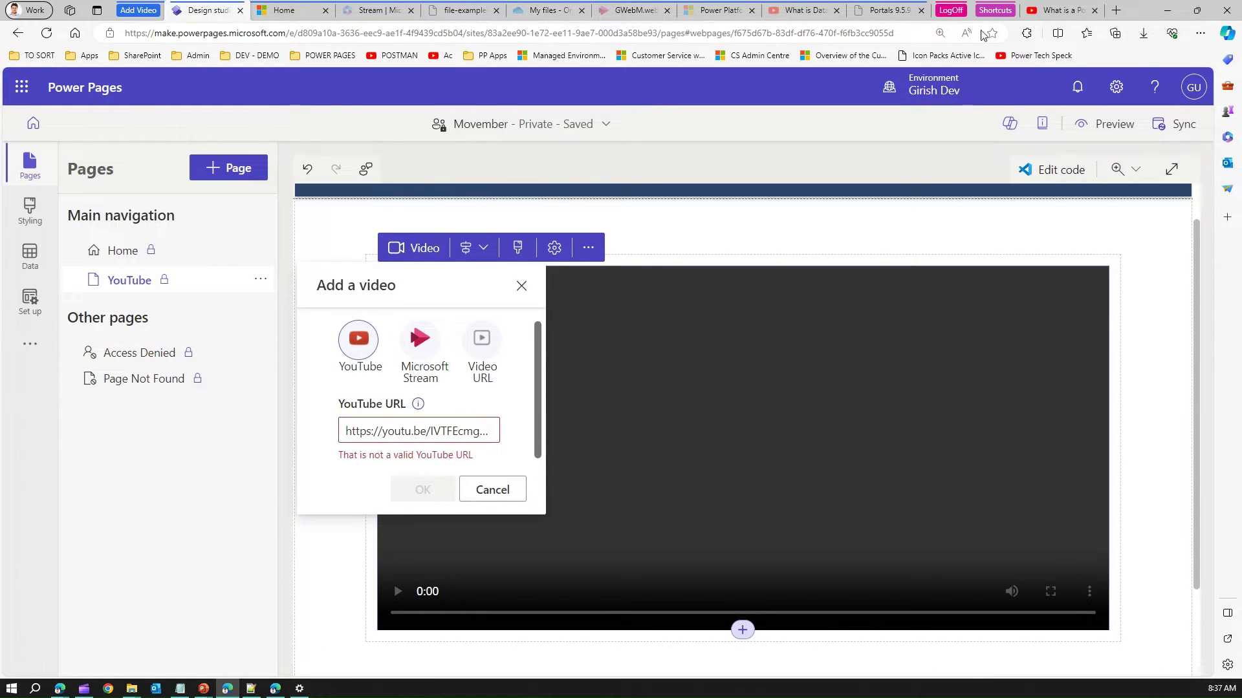
# Replace that link with the full watch-page address from the address bar and confirm the video
pyautogui.click(1054, 11)
pyautogui.rightClick(706, 331)
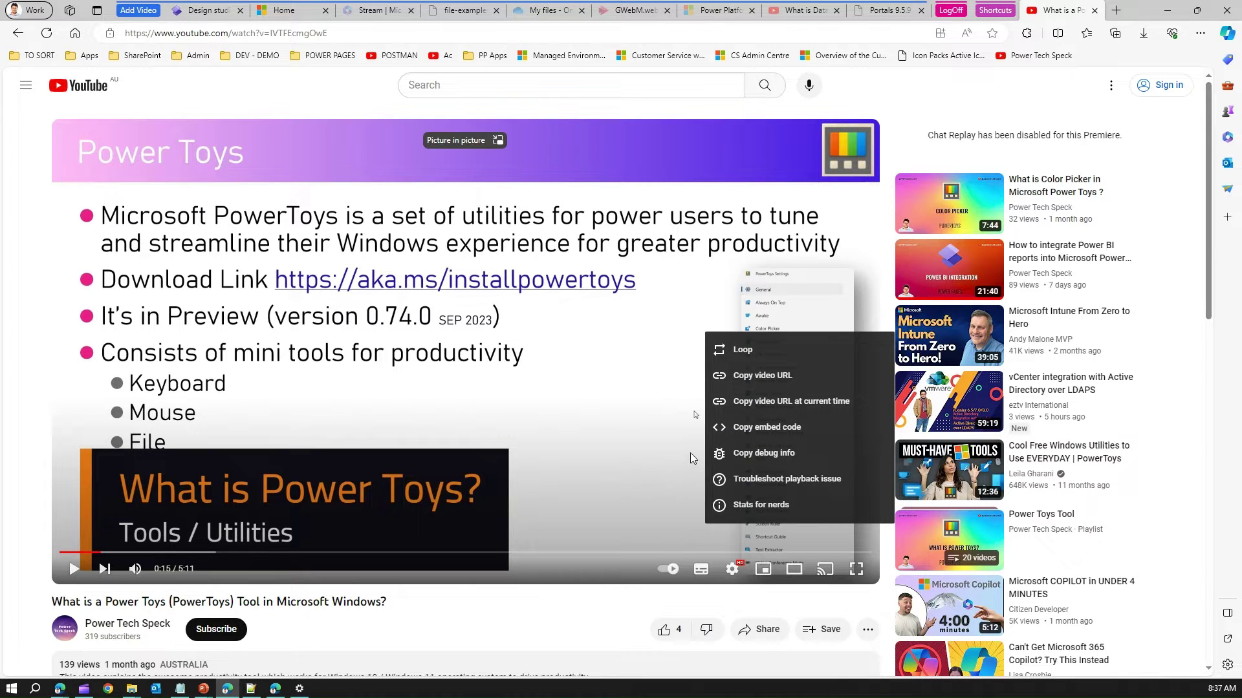
pyautogui.click(216, 33)
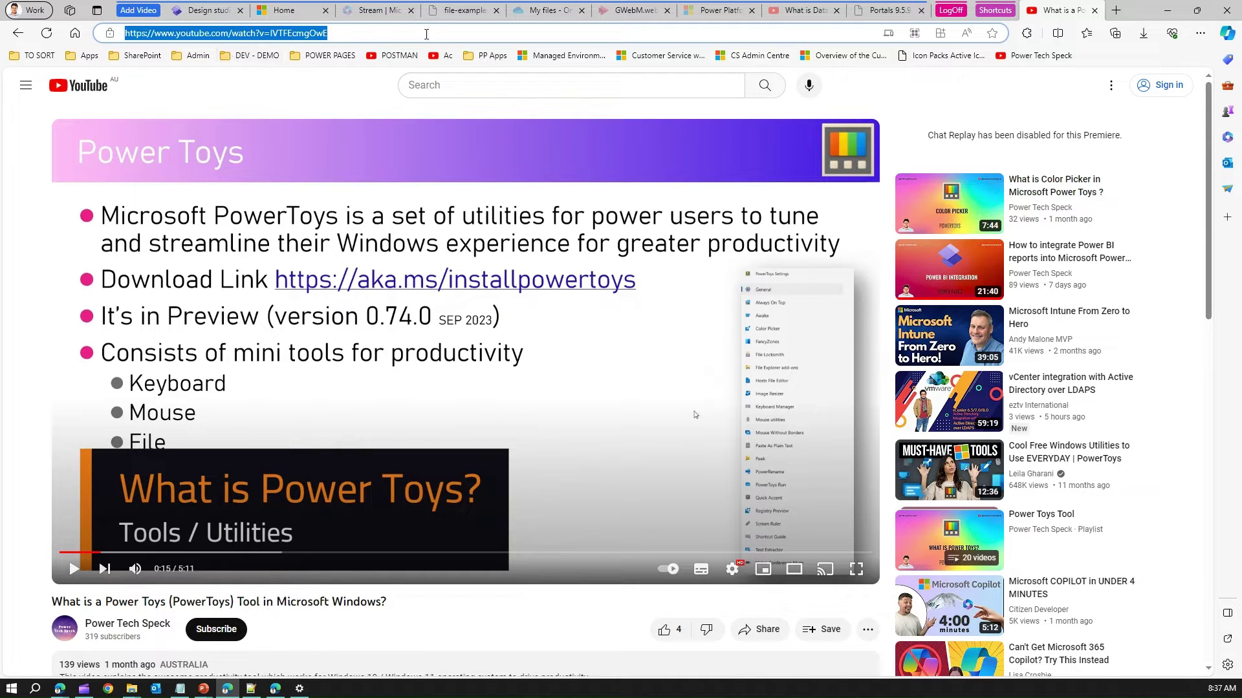
pyautogui.click(211, 10)
pyautogui.click(406, 428)
pyautogui.hotkey('ctrl', 'a')
pyautogui.hotkey('ctrl', 'v')
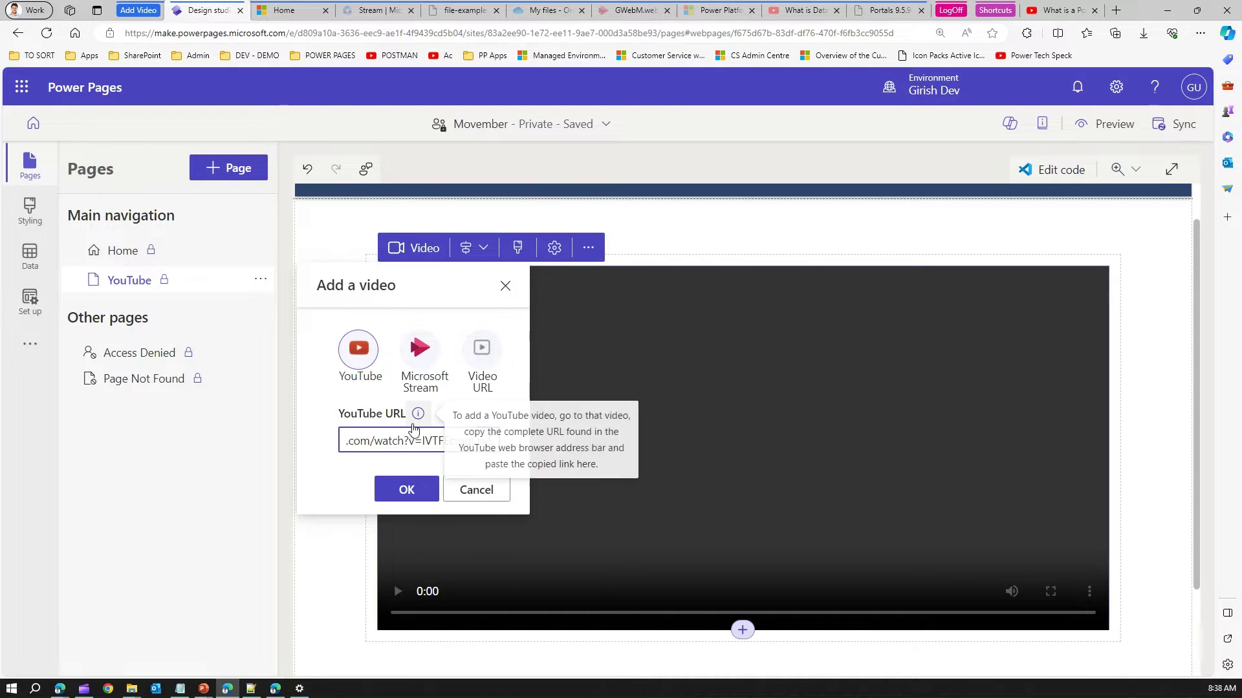
pyautogui.click(420, 492)
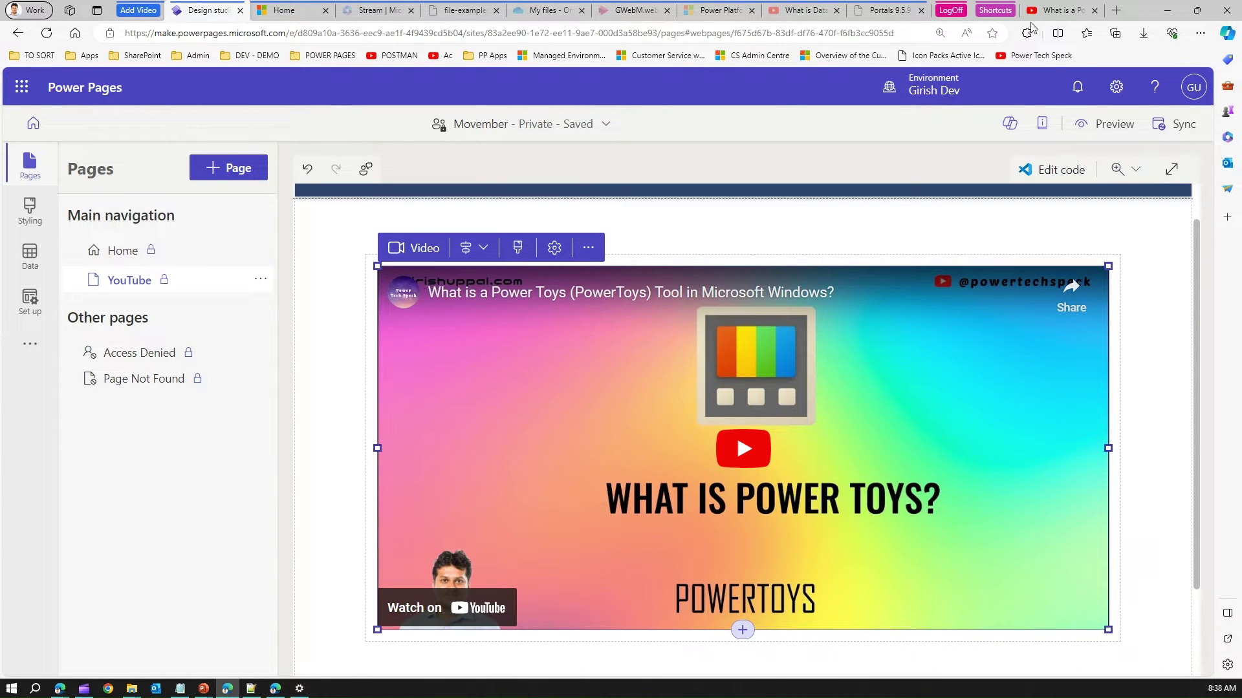
pyautogui.click(1054, 10)
# Copy the Power Toys video's iframe embed code from the player's context menu
pyautogui.rightClick(542, 341)
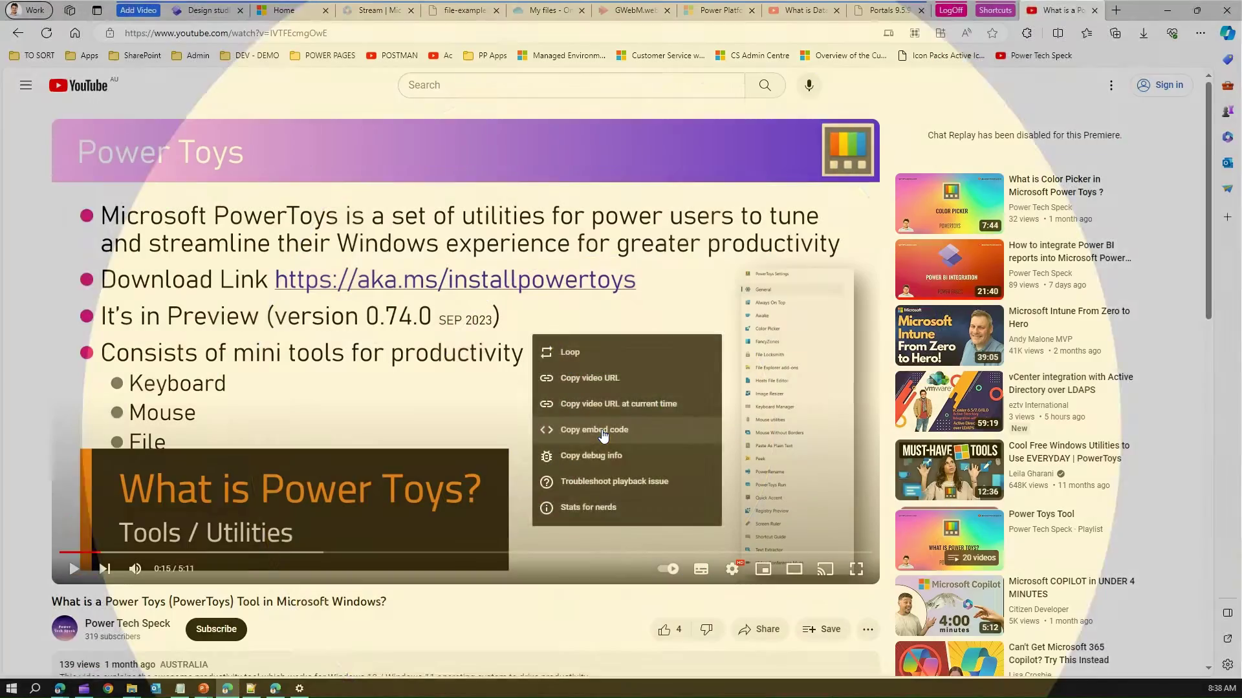
pyautogui.click(602, 431)
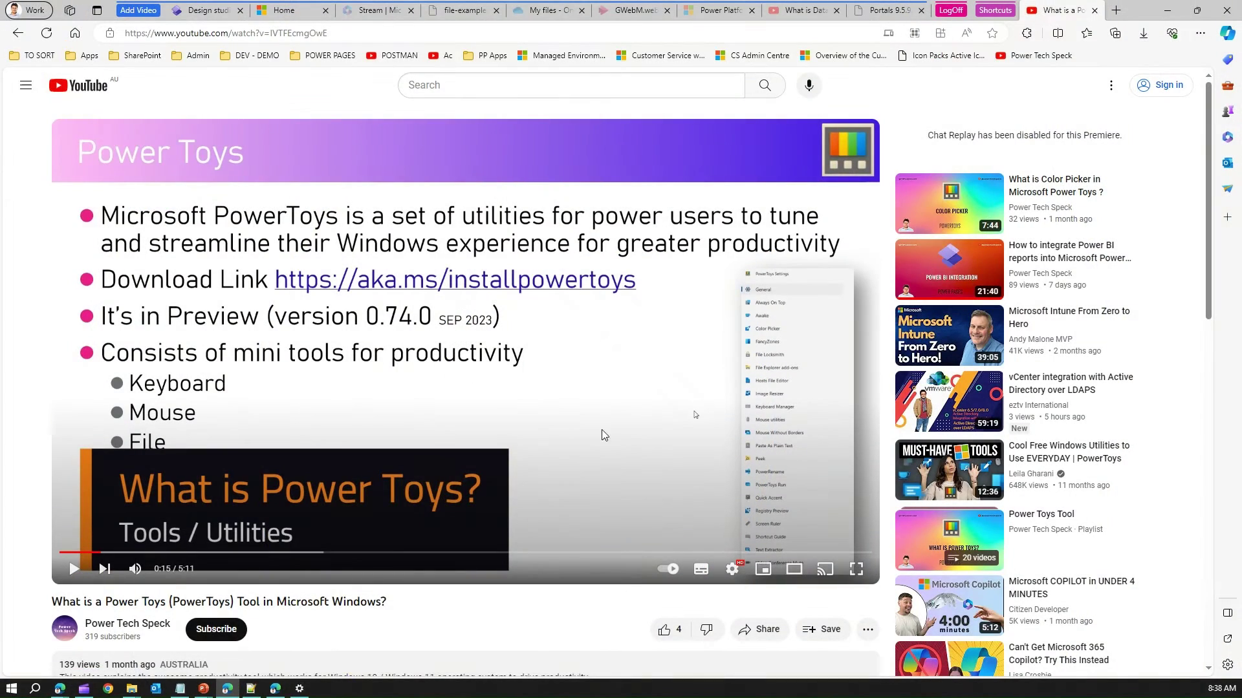
# Paste the embed code into a new Notepad++ tab and select the iframe's src URL
pyautogui.click(251, 688)
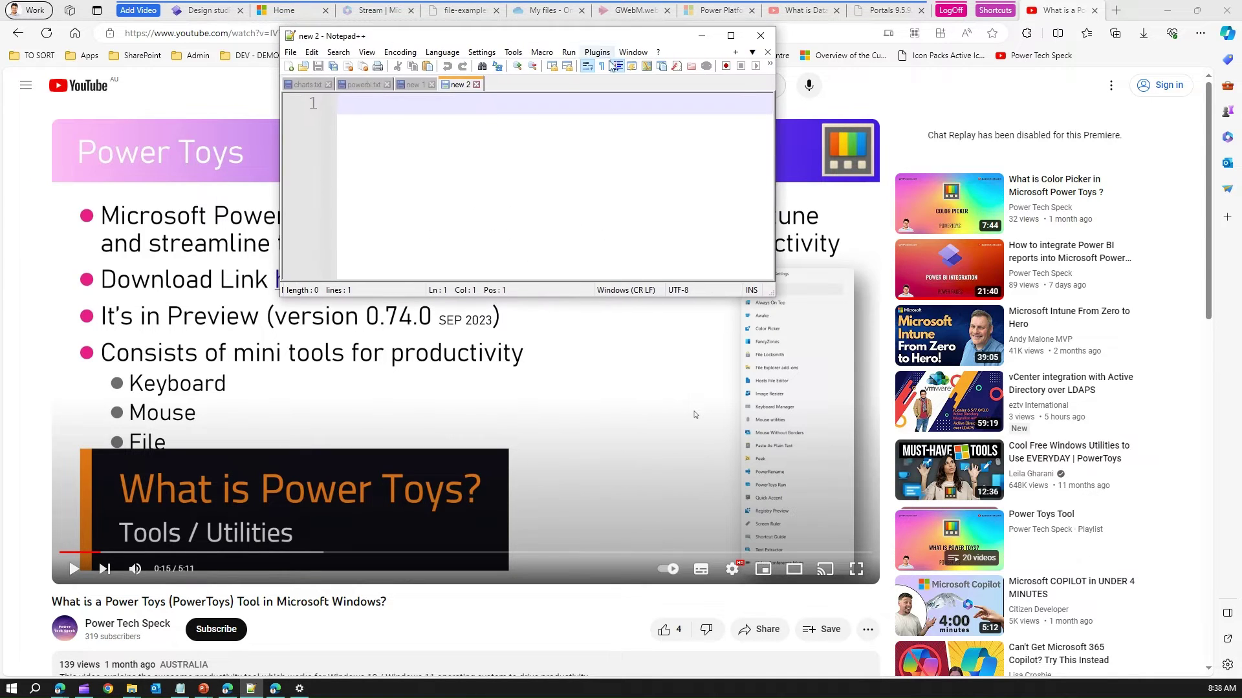
pyautogui.hotkey('ctrl', 'v')
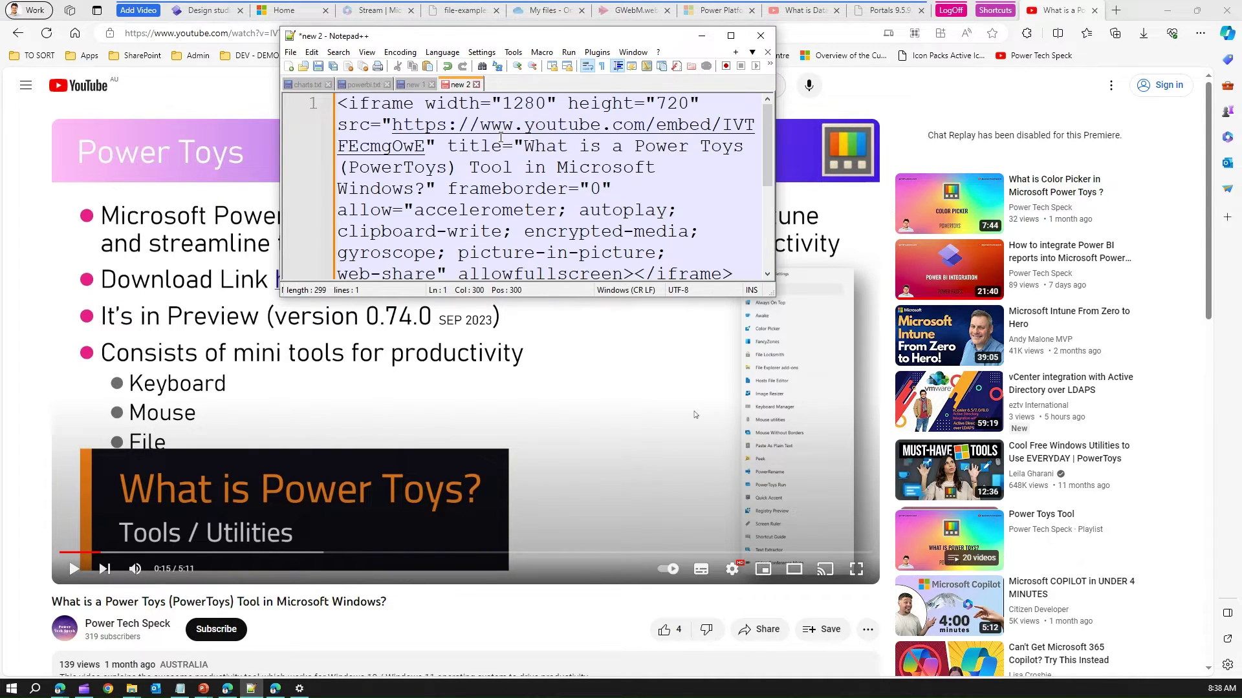
pyautogui.click(730, 36)
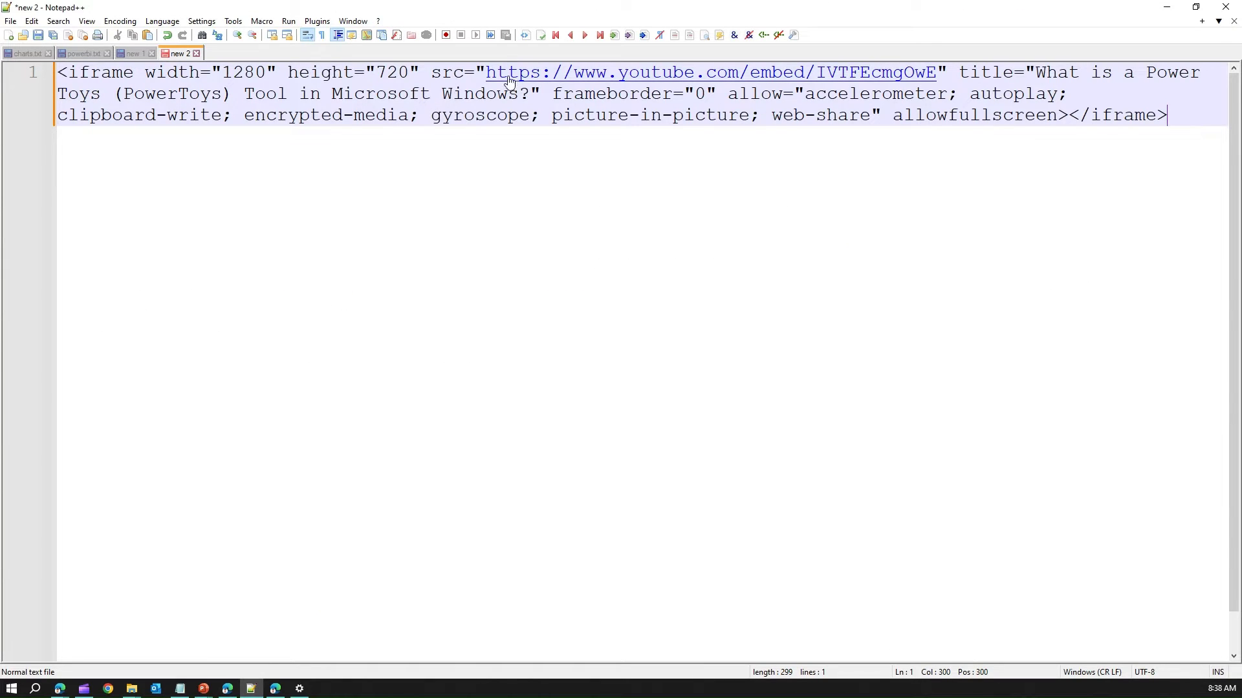
pyautogui.moveTo(488, 73); pyautogui.dragTo(933, 74)
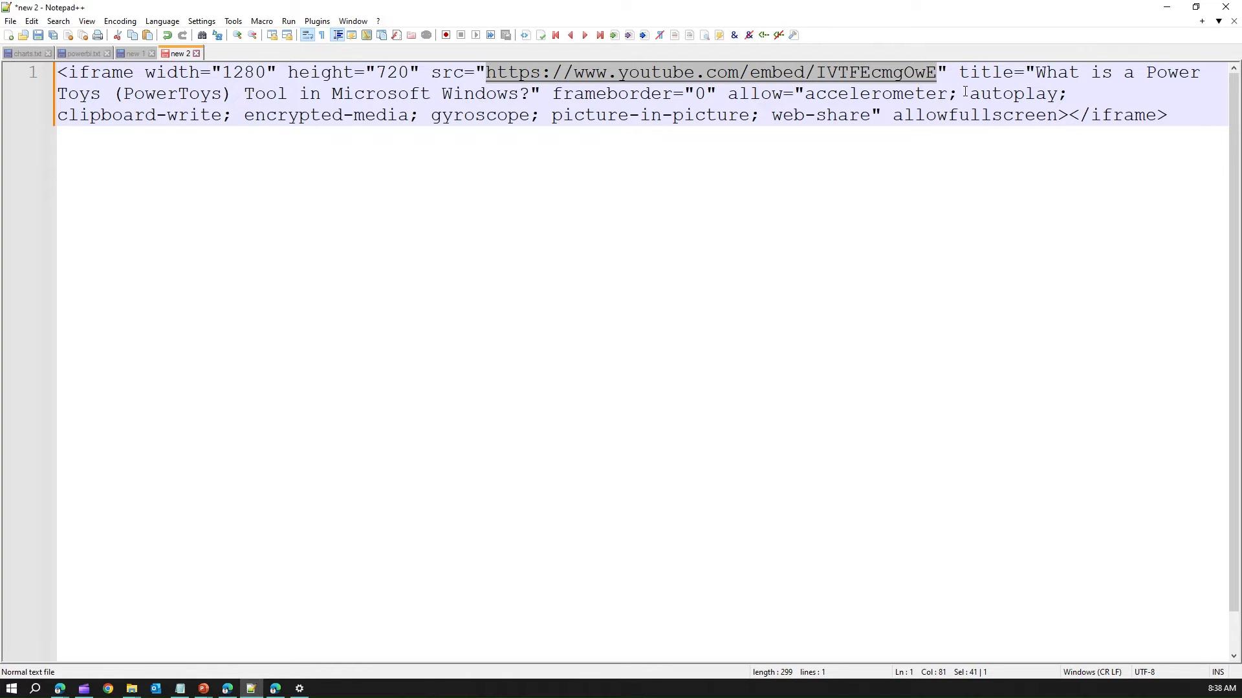
pyautogui.click(1167, 7)
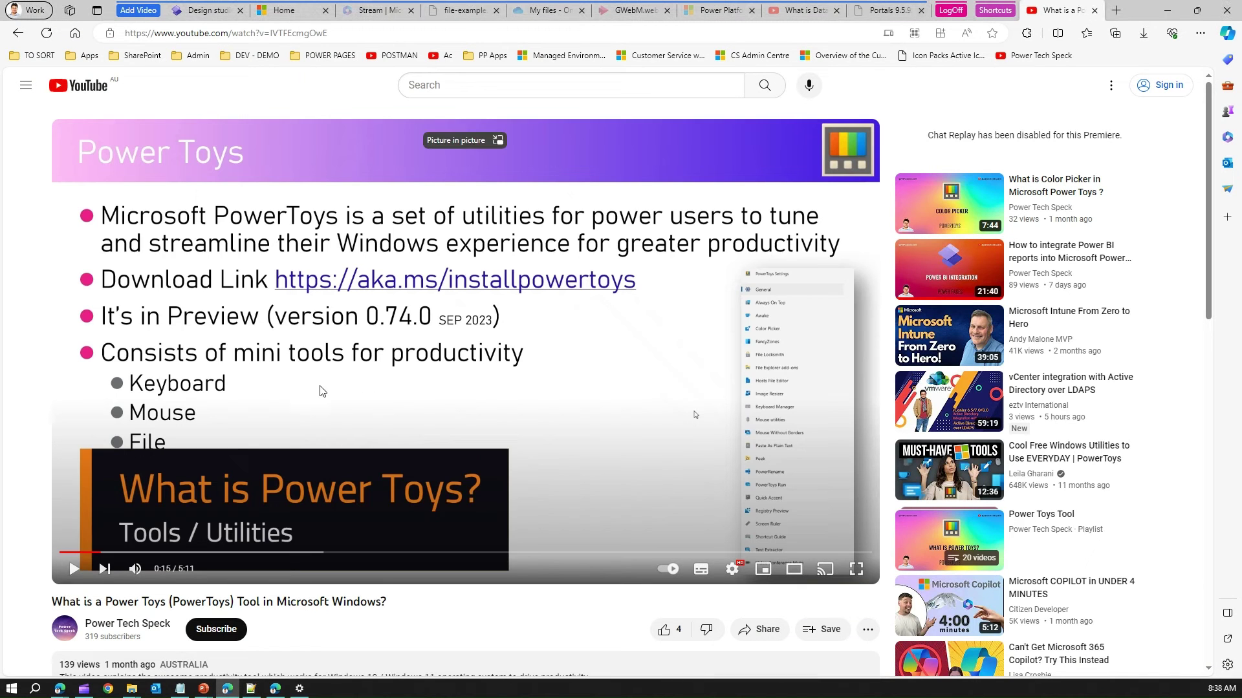
pyautogui.click(205, 9)
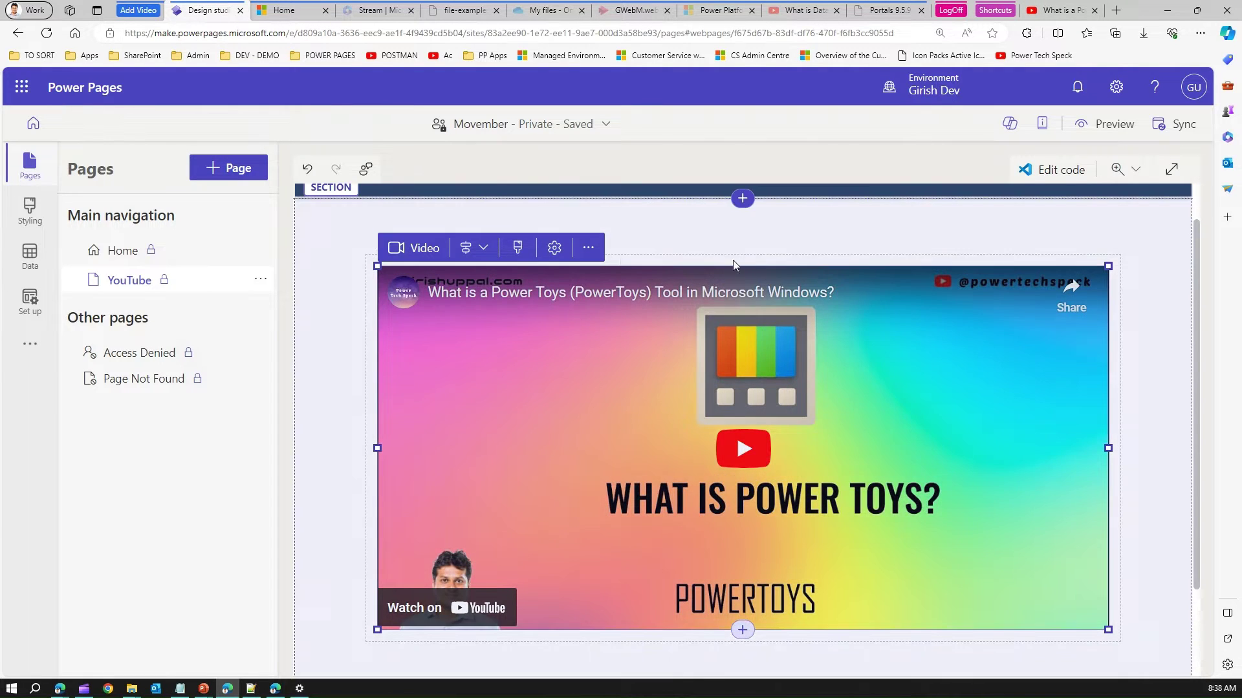
# Add a one-column section holding a Video component with the pasted YouTube URL
pyautogui.click(747, 201)
pyautogui.click(692, 260)
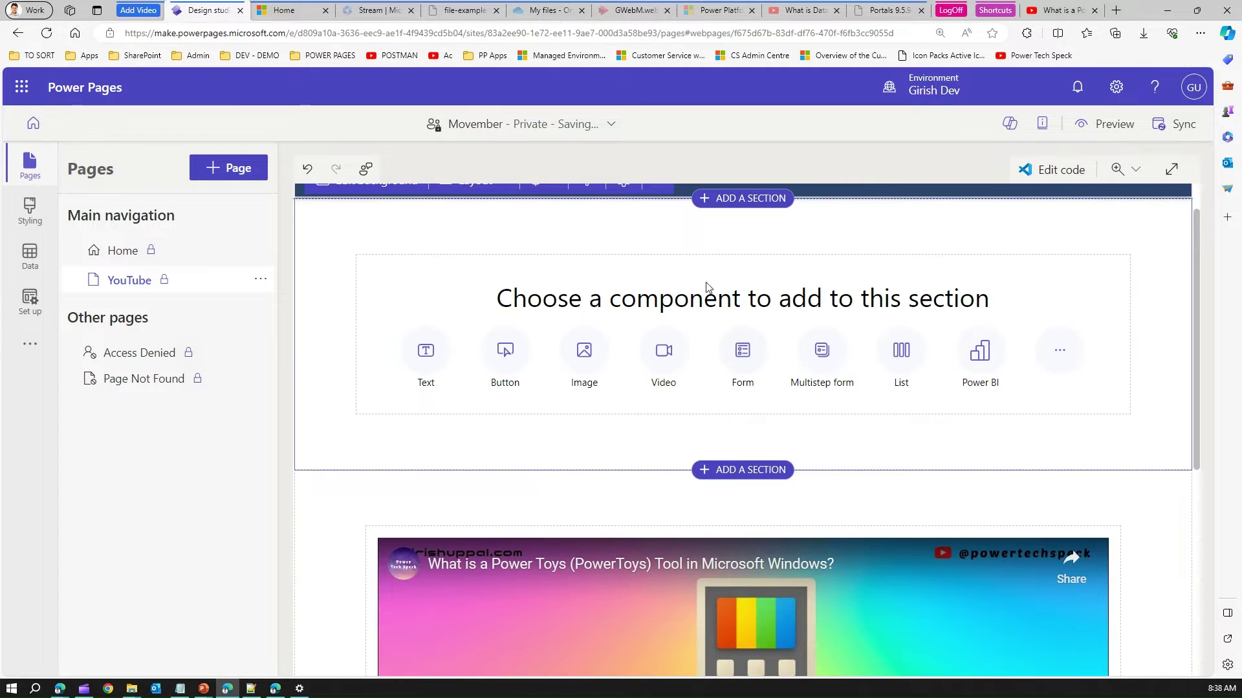
pyautogui.click(658, 358)
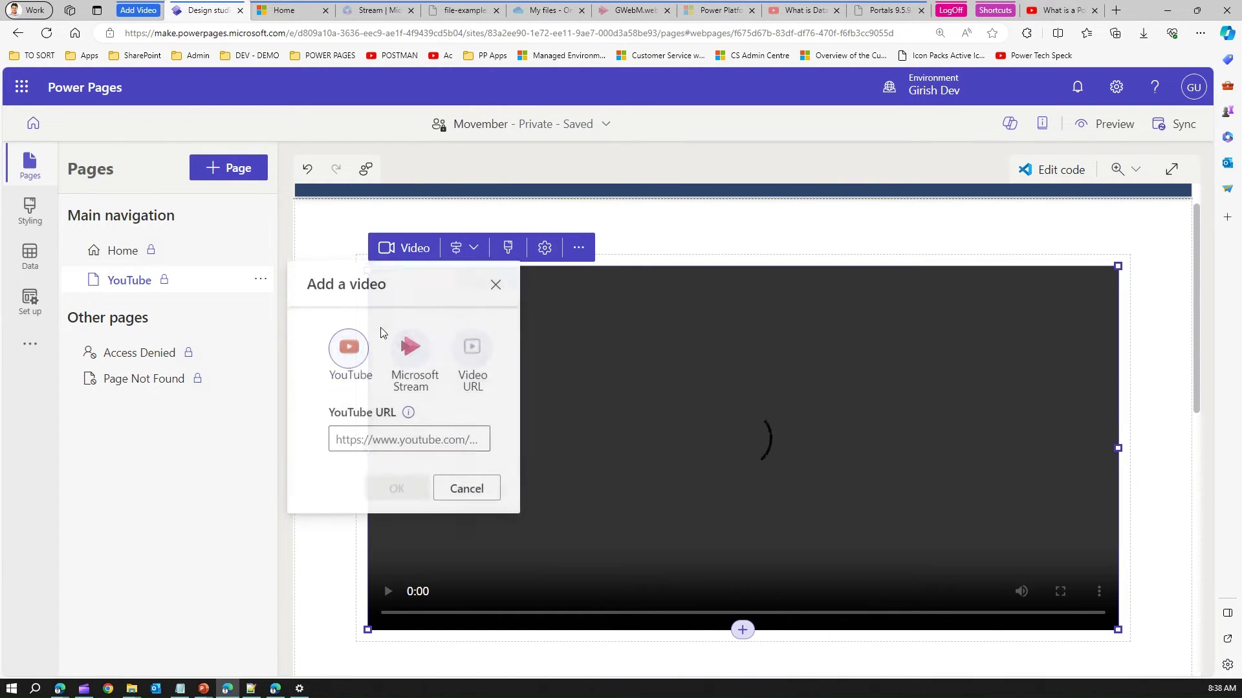
pyautogui.click(364, 435)
pyautogui.hotkey('ctrl', 'v')
pyautogui.click(401, 489)
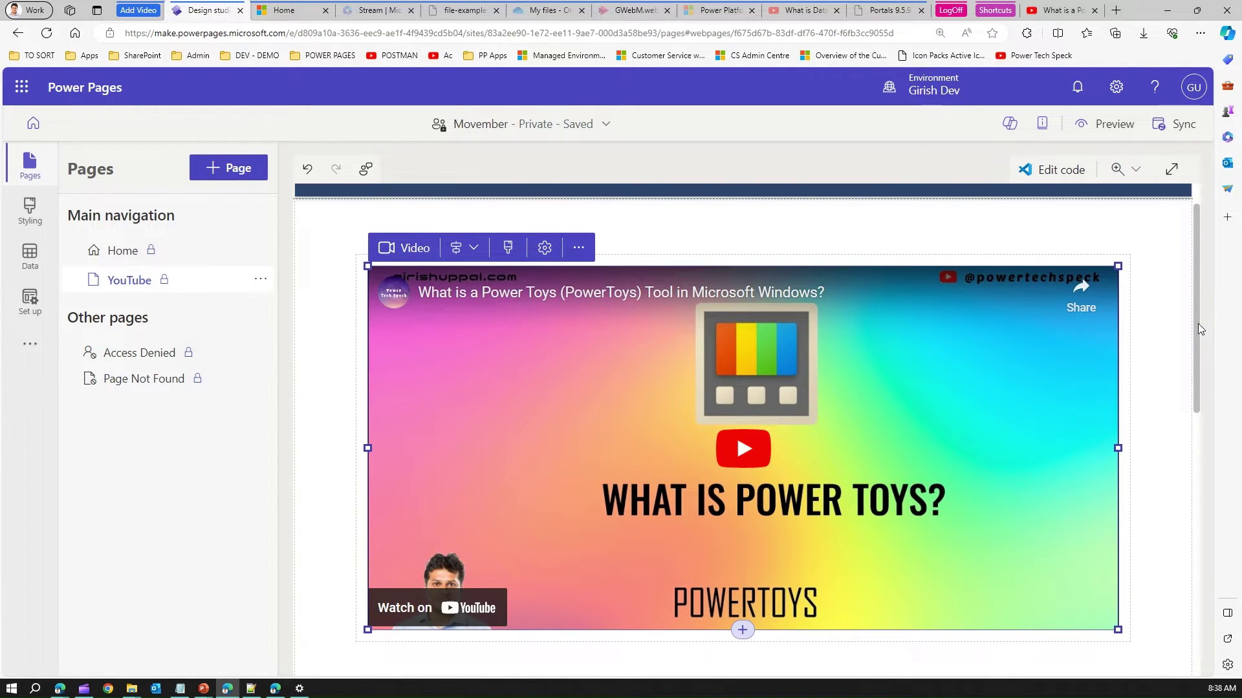
# Review the YouTube video page and the saved embed code in Notepad++, then return
pyautogui.moveTo(1198, 323); pyautogui.dragTo(1240, 319)
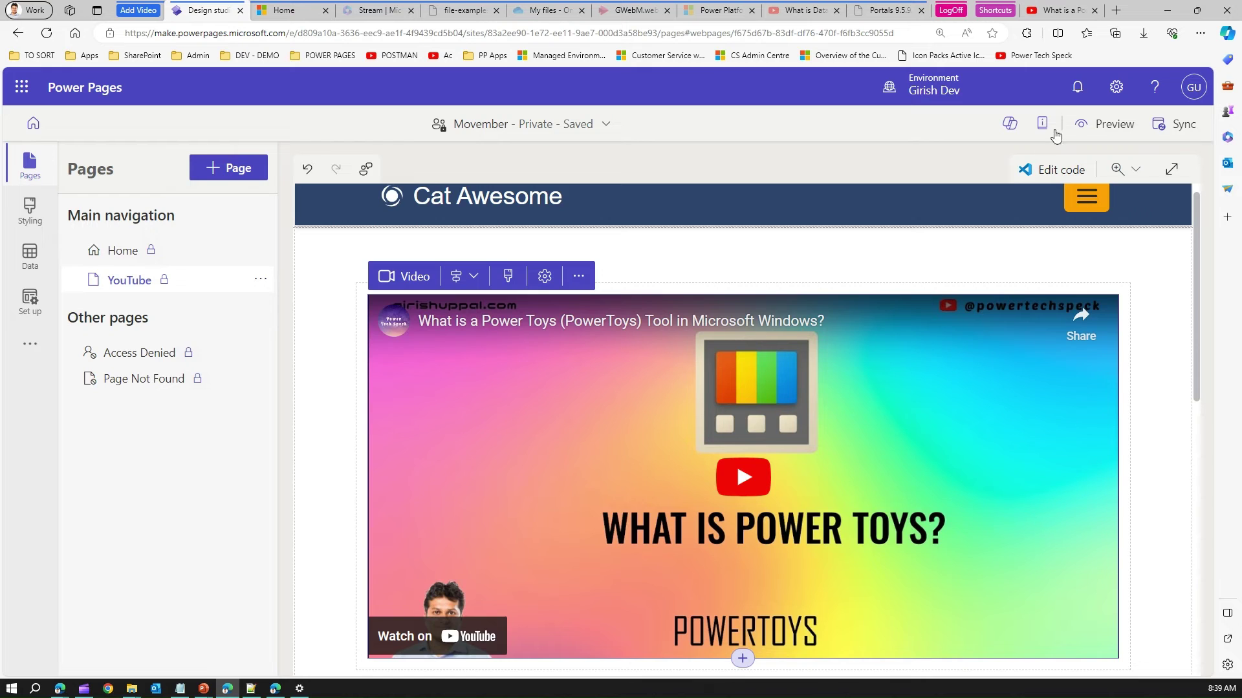
pyautogui.click(1053, 12)
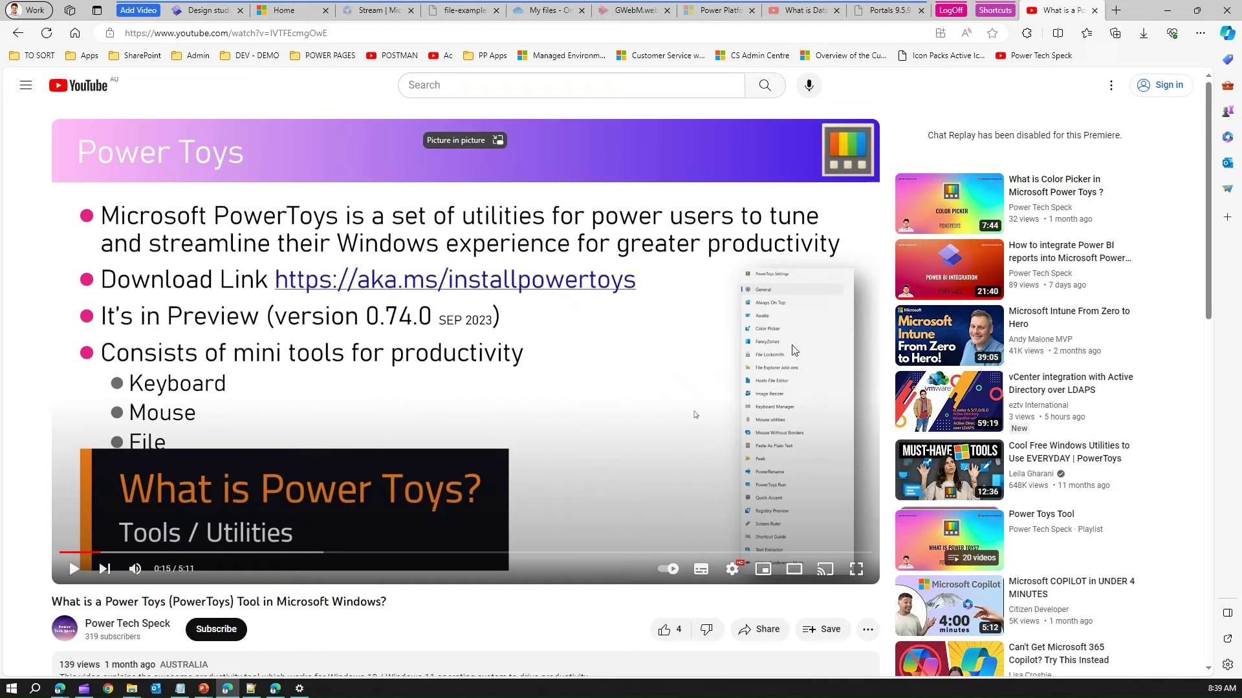
pyautogui.click(251, 689)
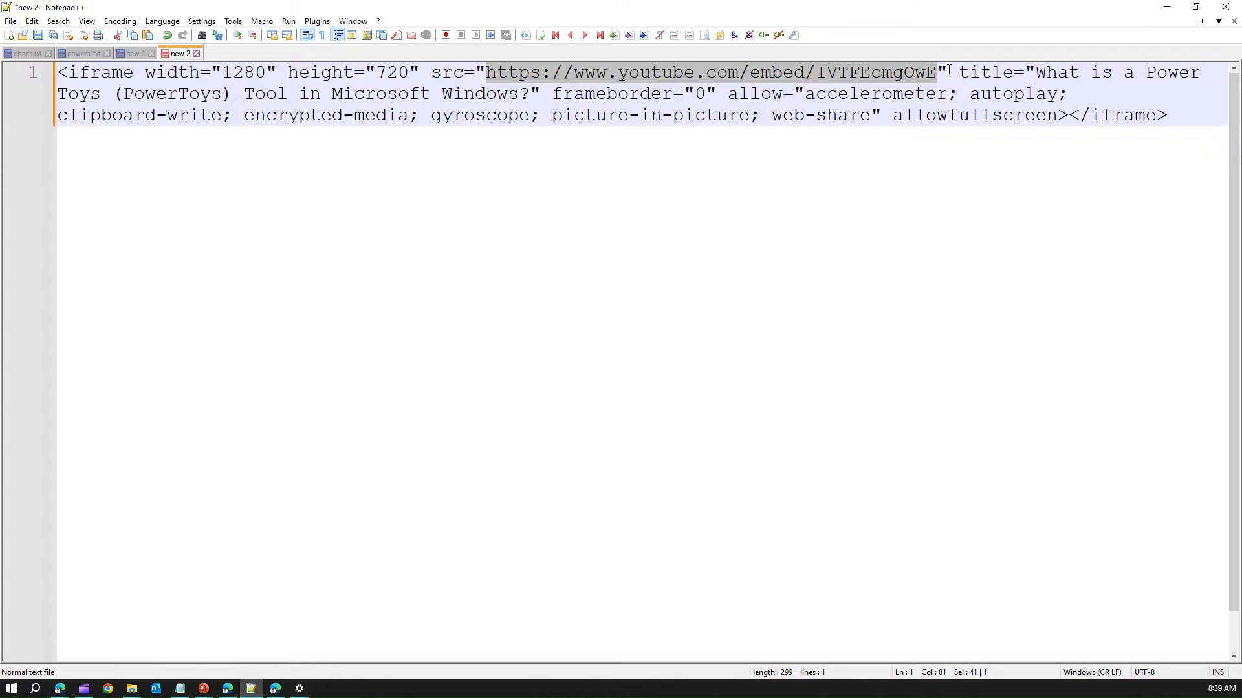
pyautogui.click(1171, 8)
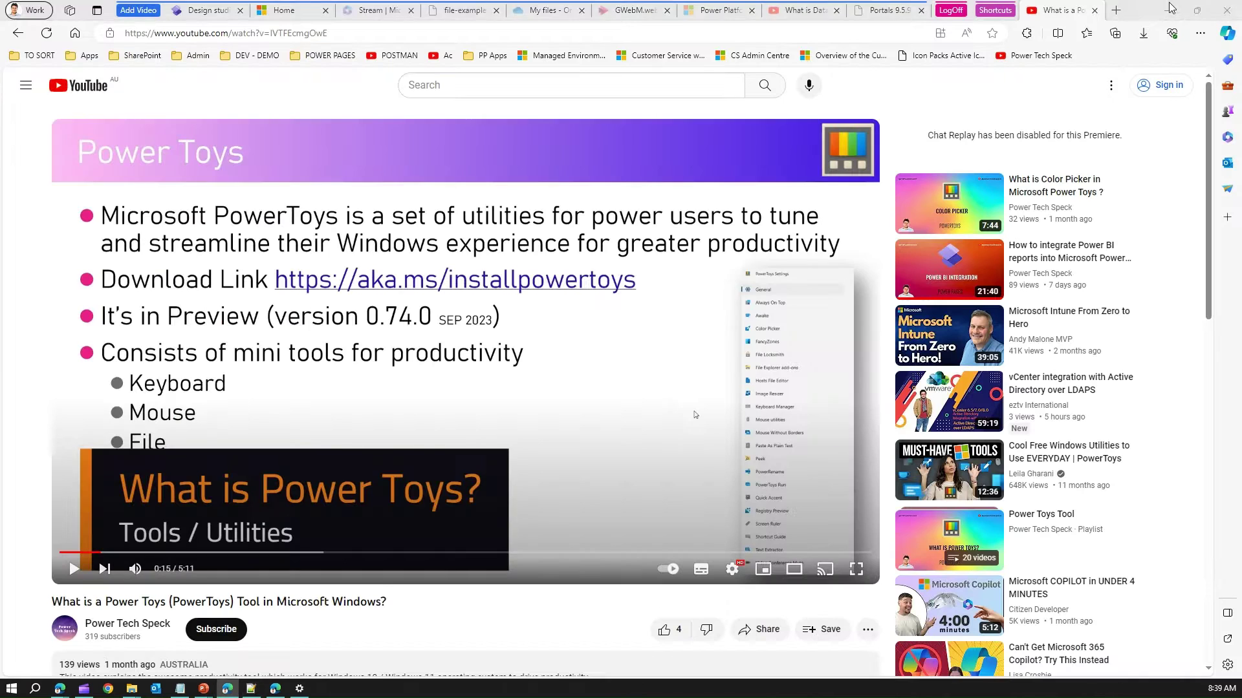
pyautogui.click(197, 11)
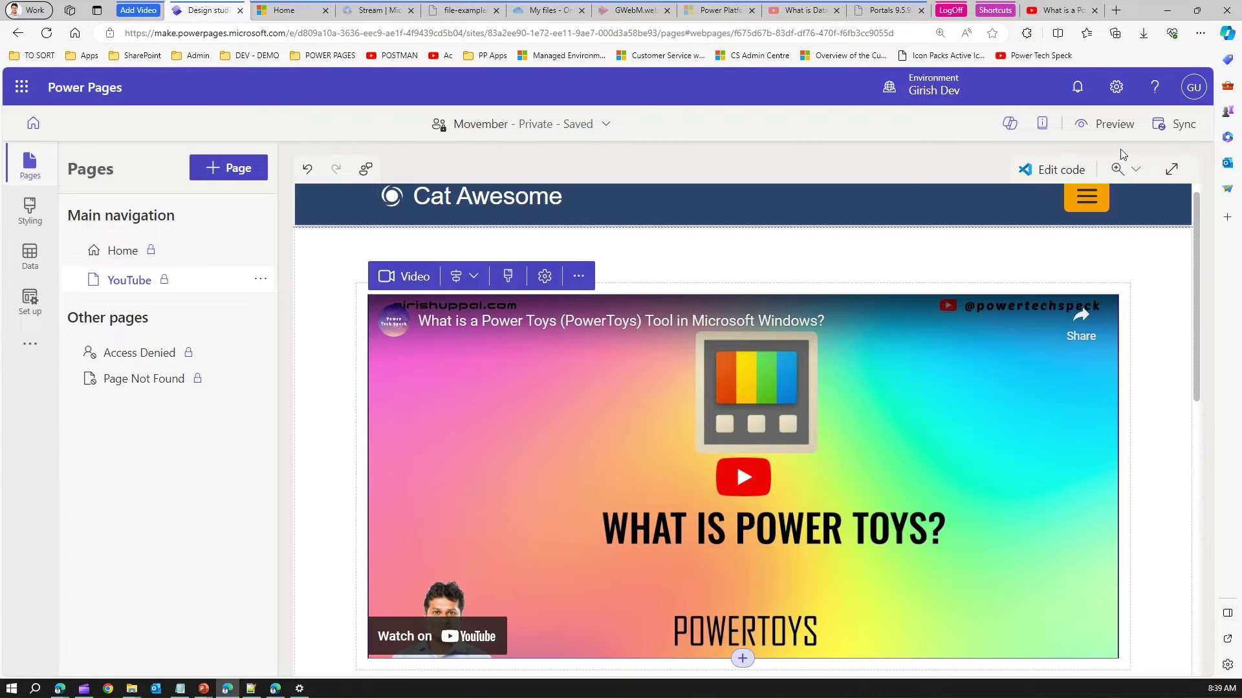
# Create a new blank page named 'Stream' from the + Page option
pyautogui.click(229, 170)
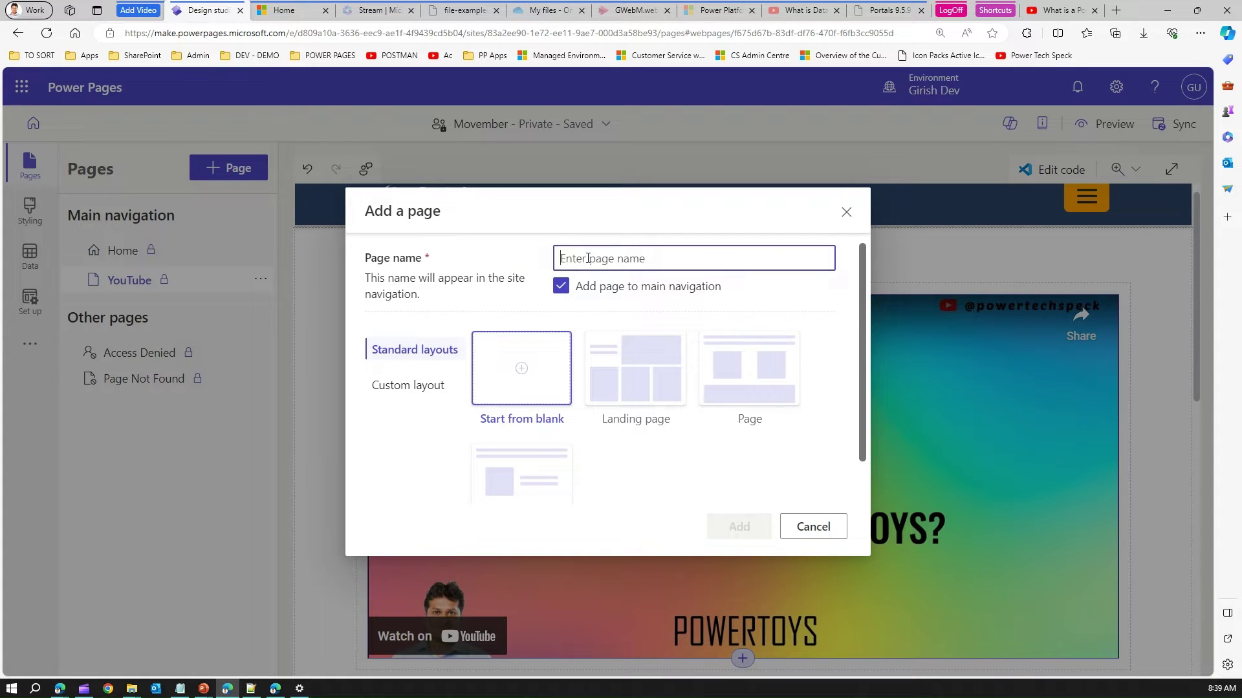
pyautogui.write('Stream')
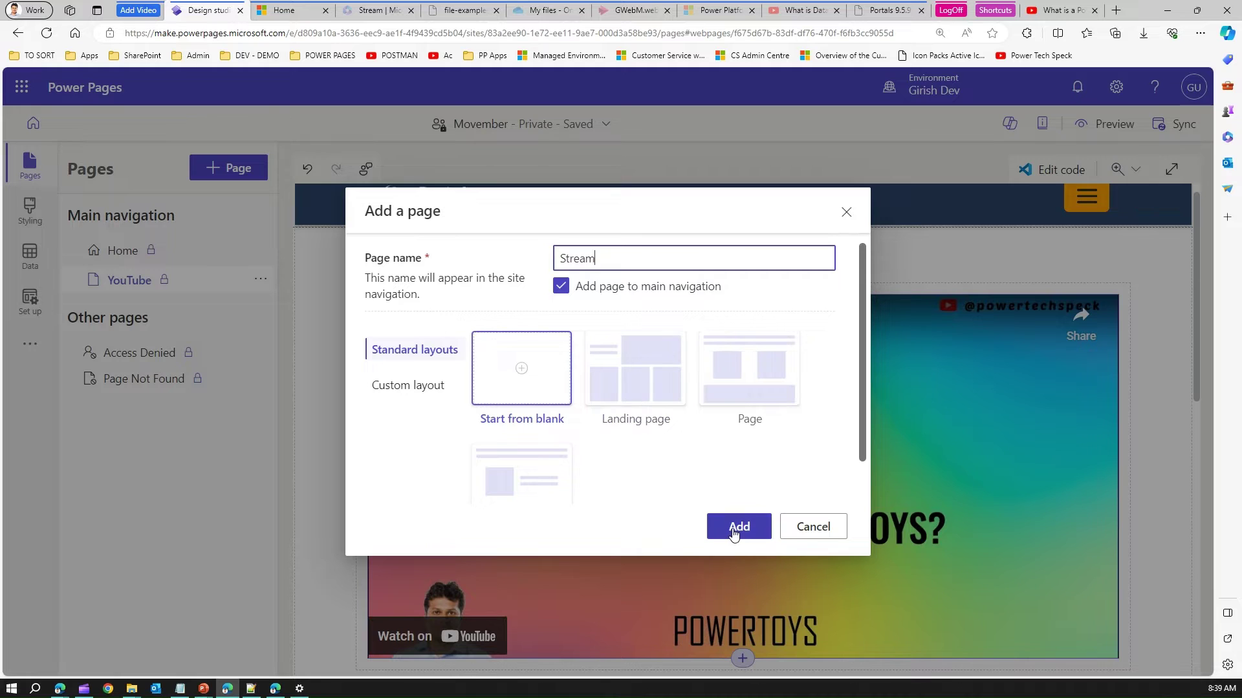
pyautogui.click(737, 527)
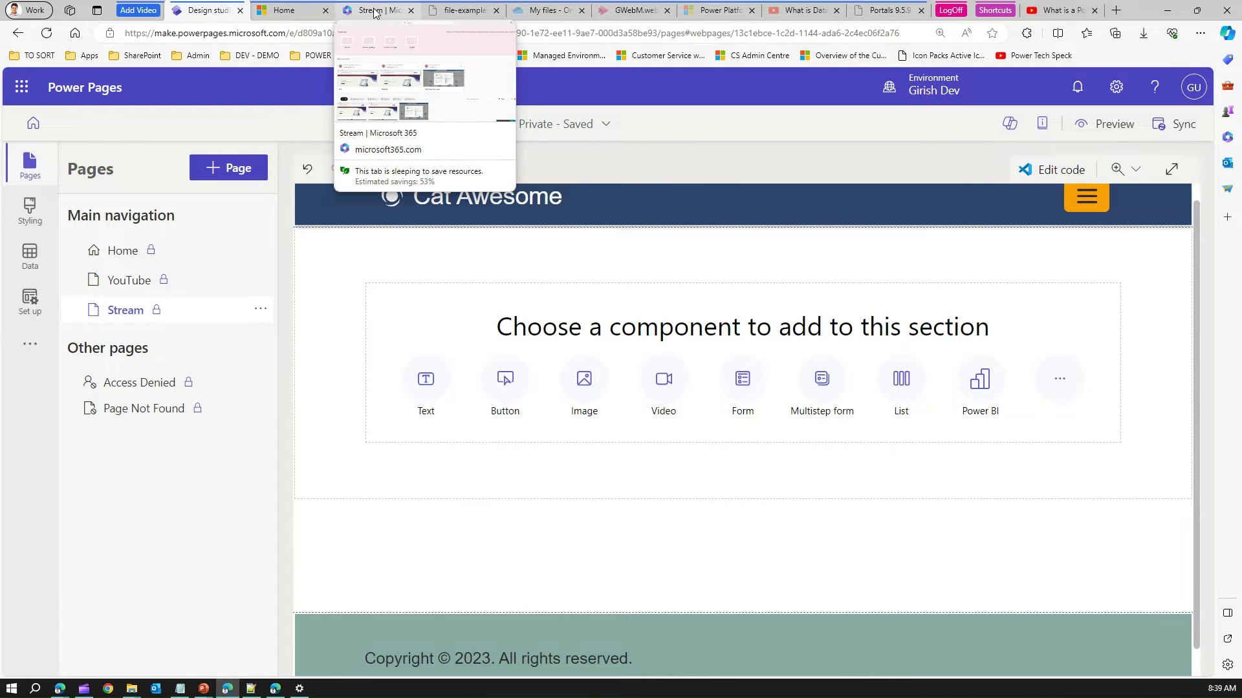
# In Microsoft Stream, open the GWebM then the Test video and select its address
pyautogui.click(374, 12)
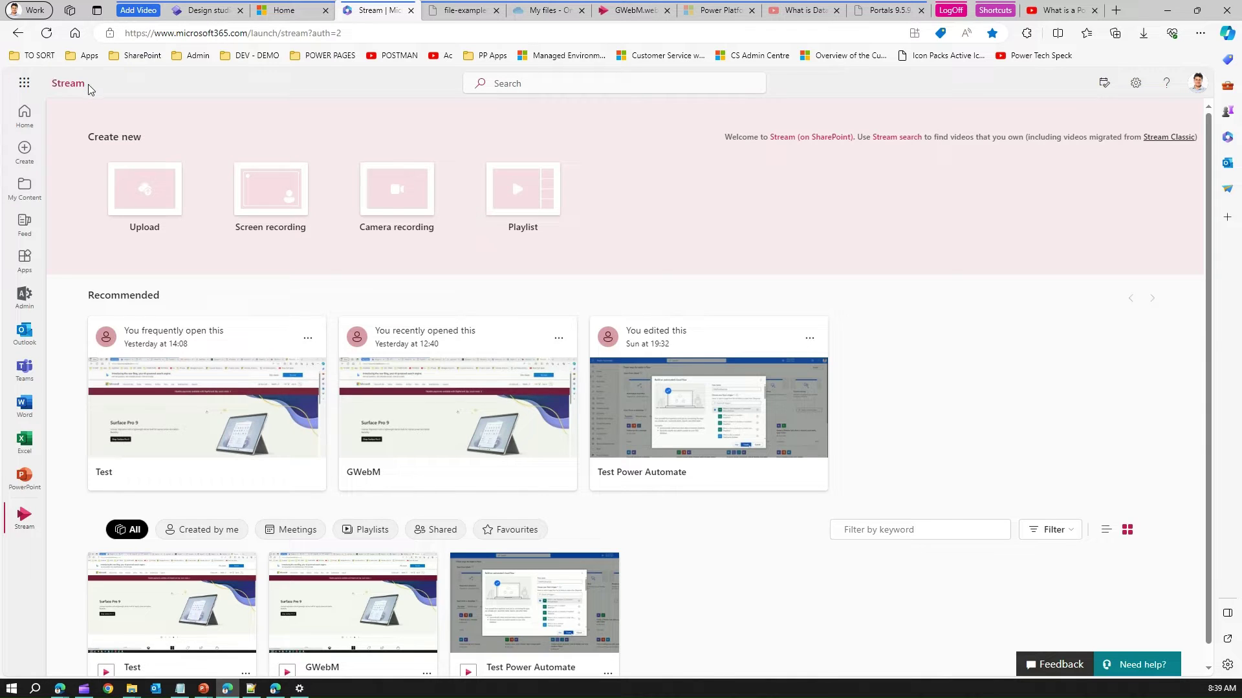
pyautogui.click(24, 83)
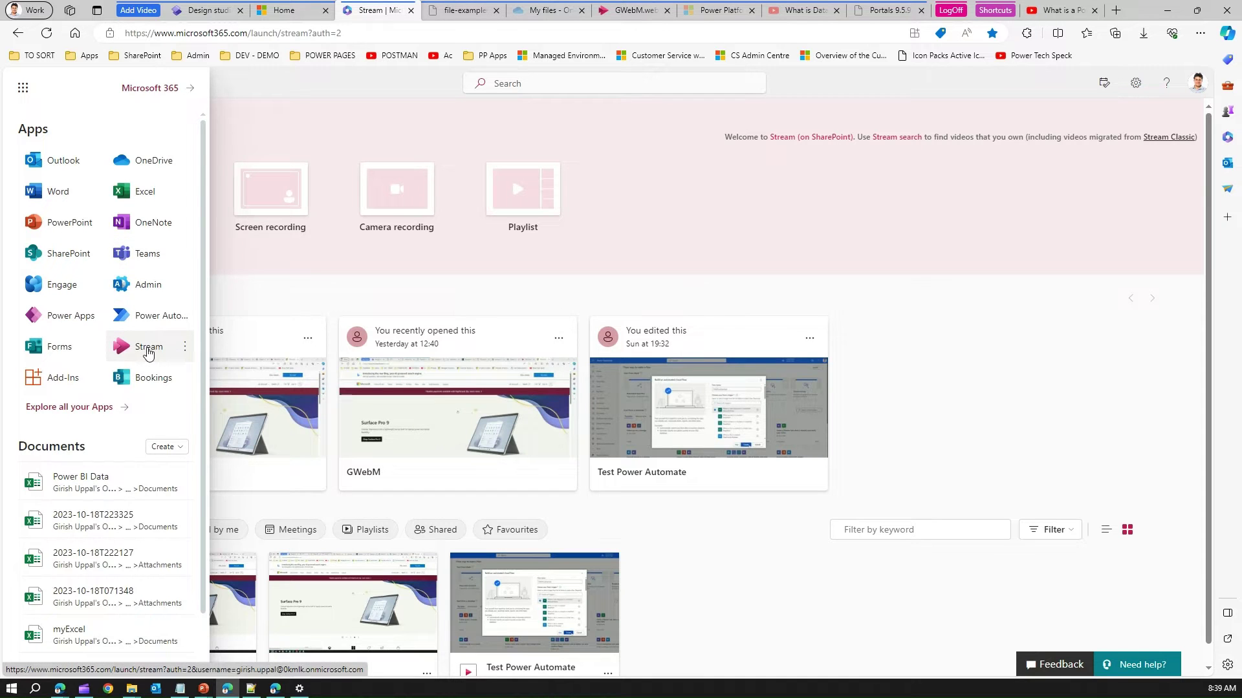
pyautogui.click(317, 115)
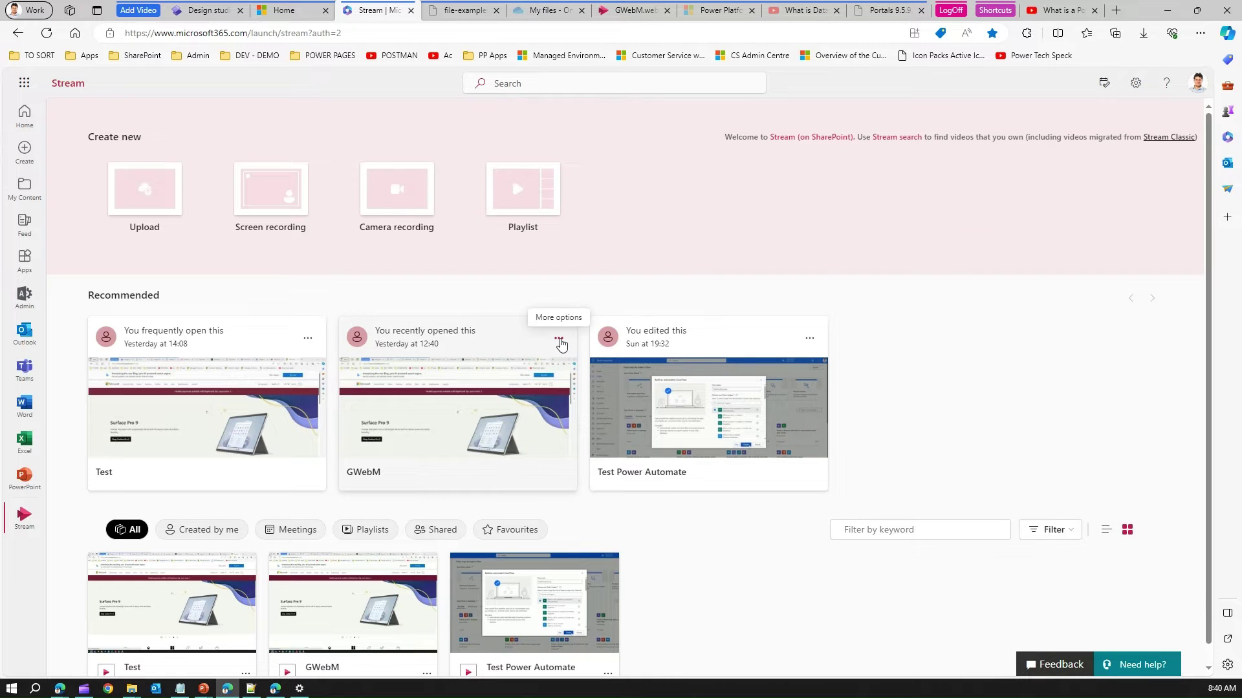
pyautogui.click(457, 424)
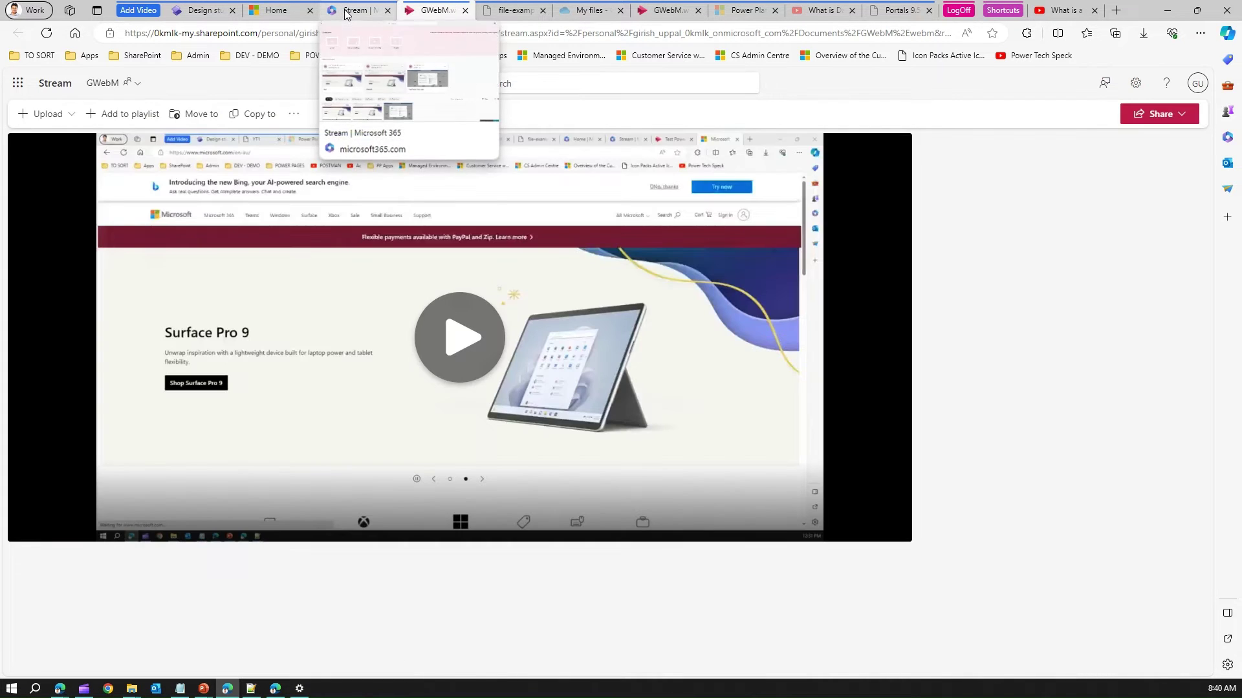
pyautogui.click(347, 11)
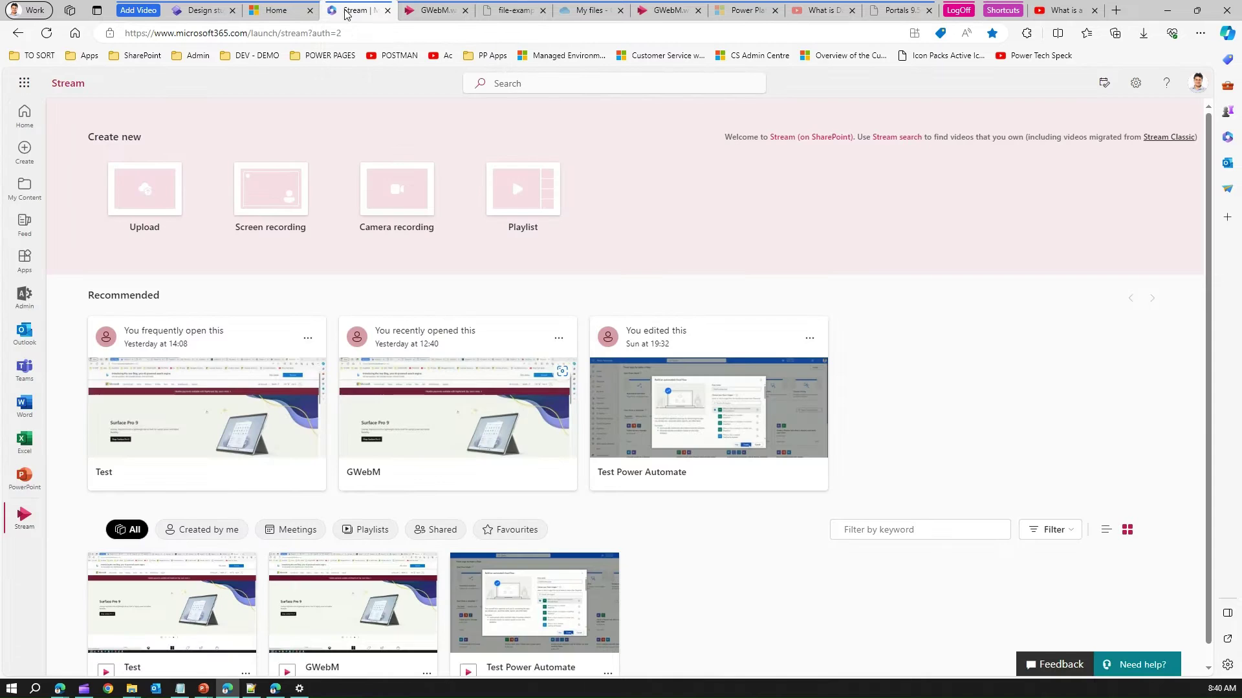
pyautogui.click(244, 433)
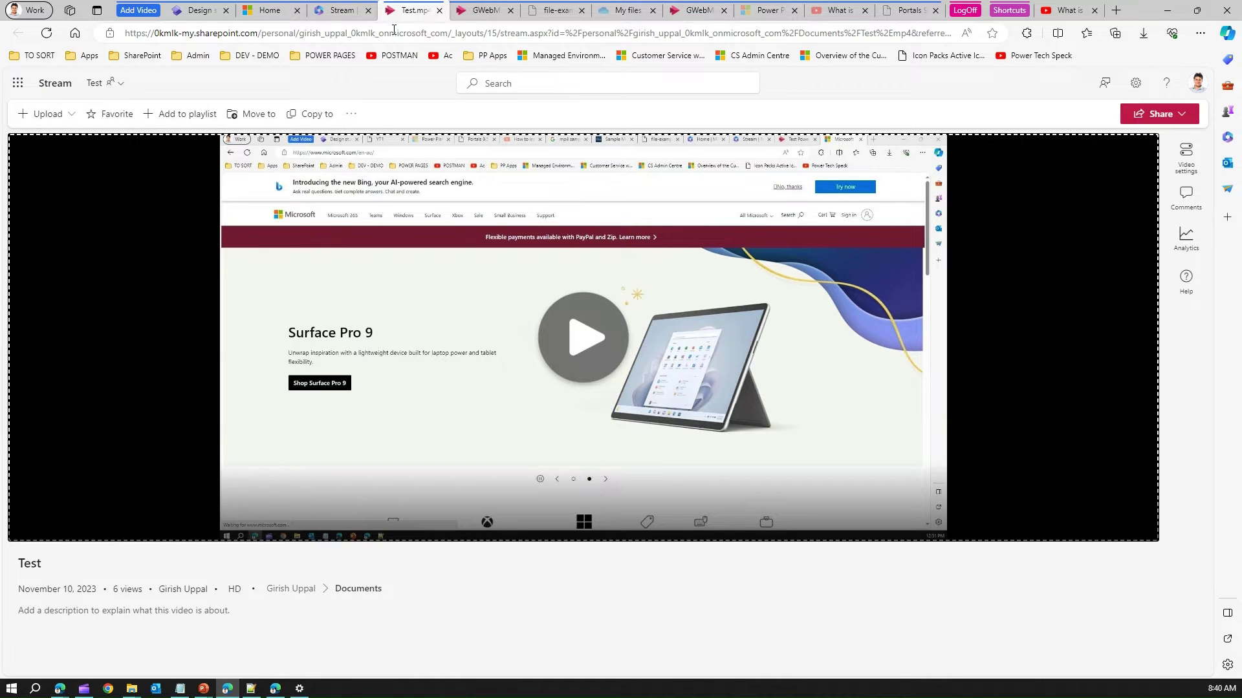
pyautogui.click(394, 32)
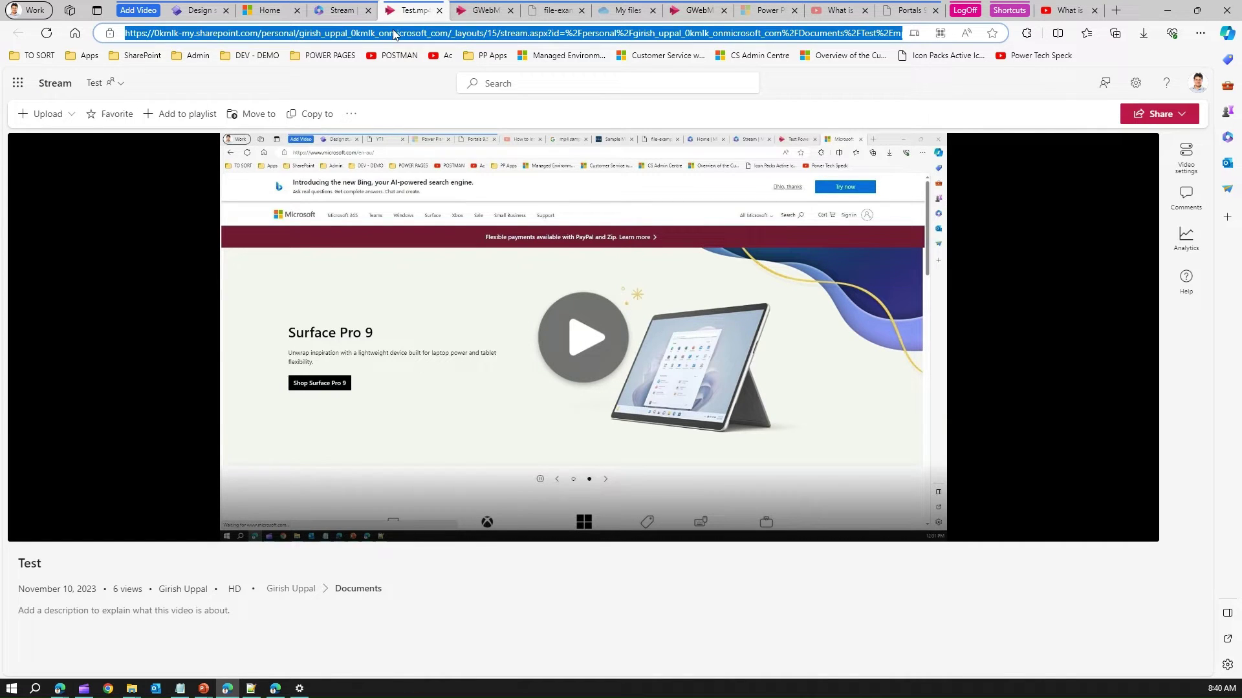
# Add a Microsoft Stream video component to the Stream page using the Test video's address
pyautogui.click(200, 11)
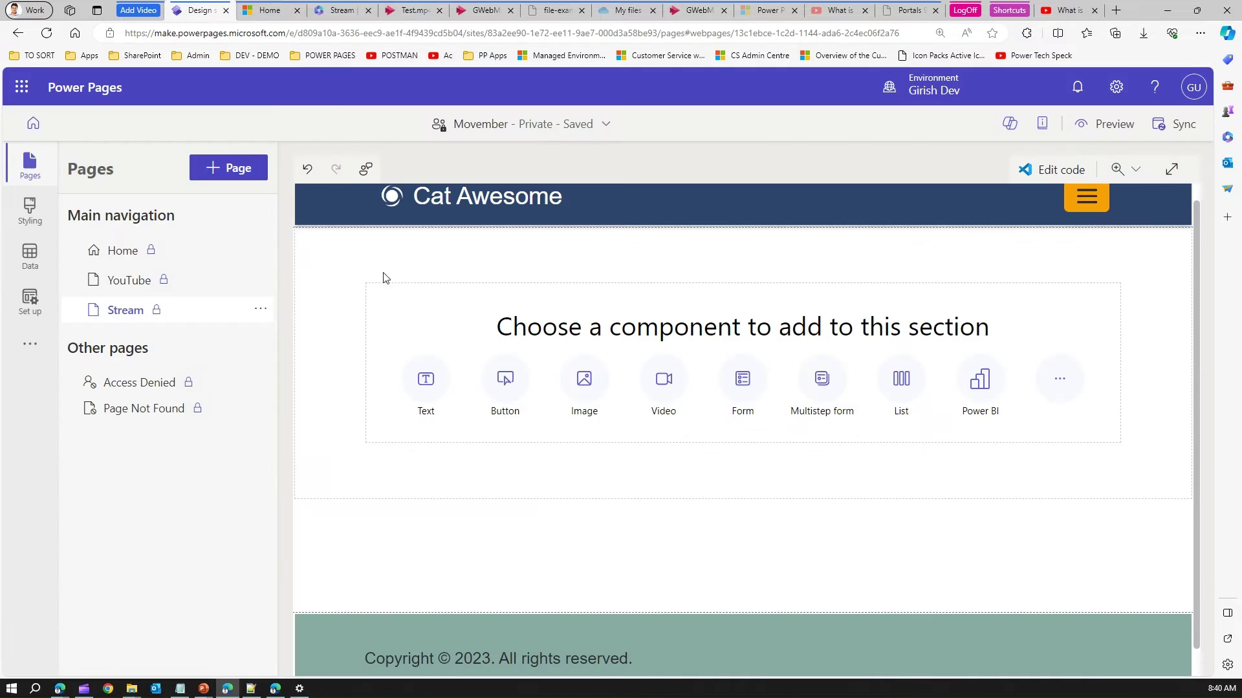
pyautogui.click(670, 389)
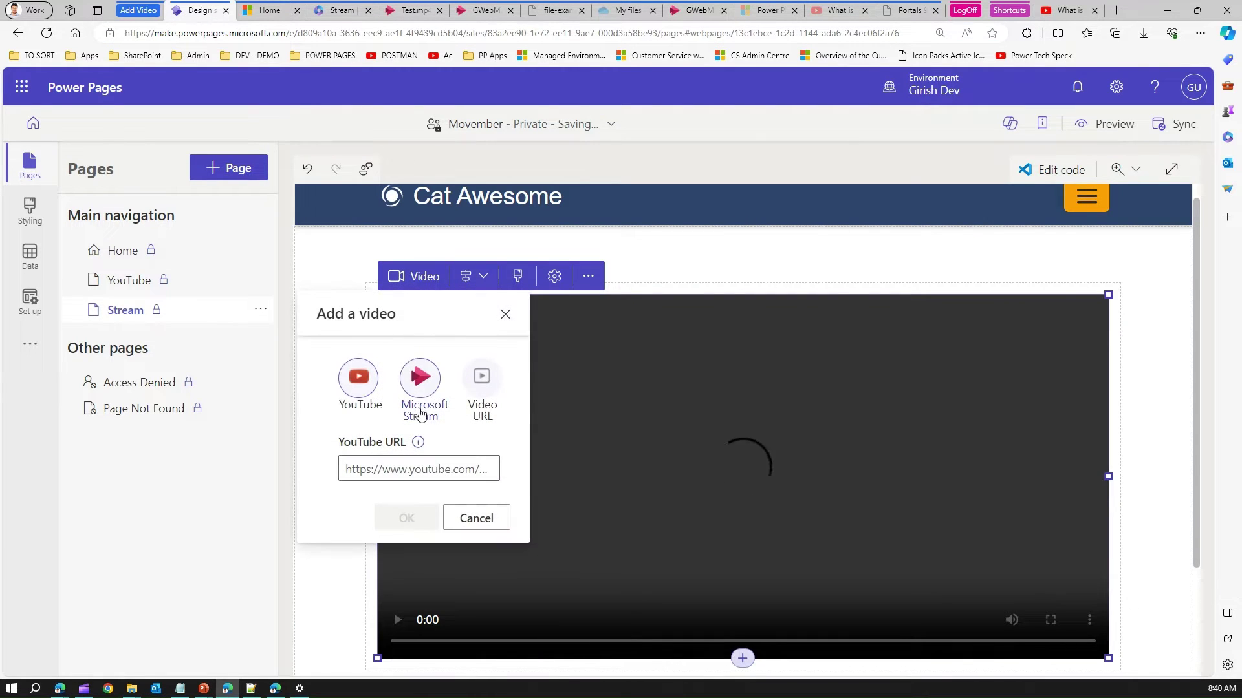
pyautogui.click(419, 396)
pyautogui.click(398, 476)
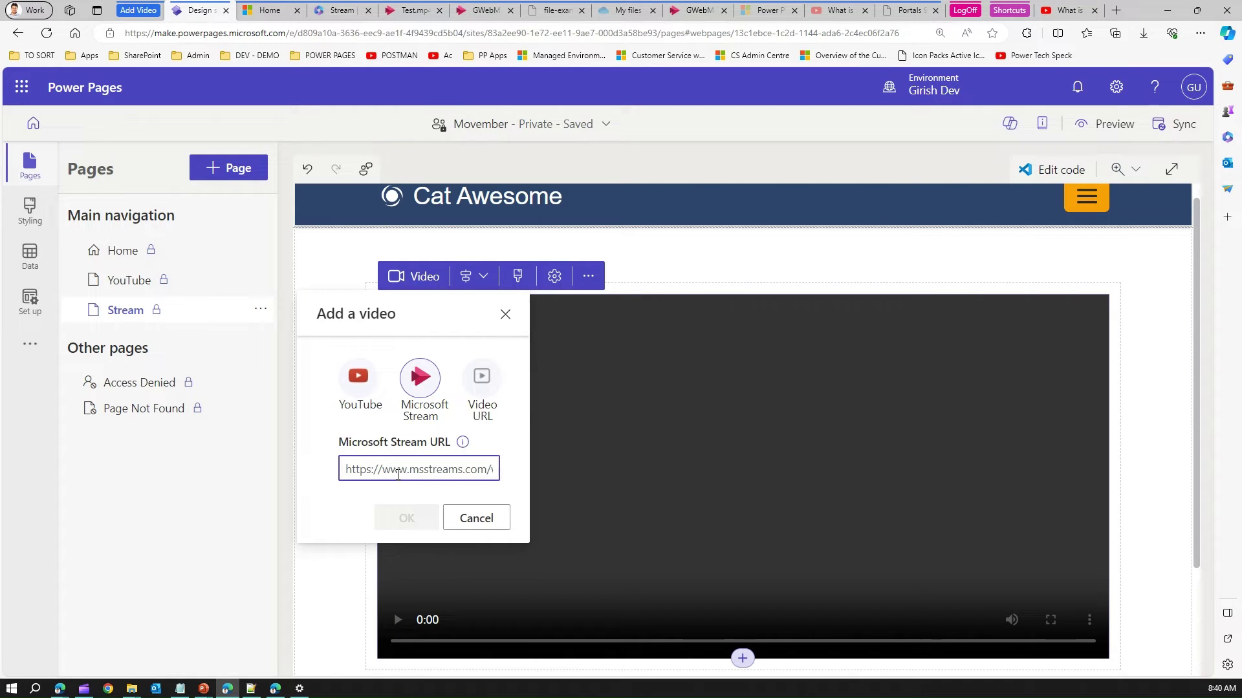
pyautogui.hotkey('ctrl', 'v')
pyautogui.click(414, 520)
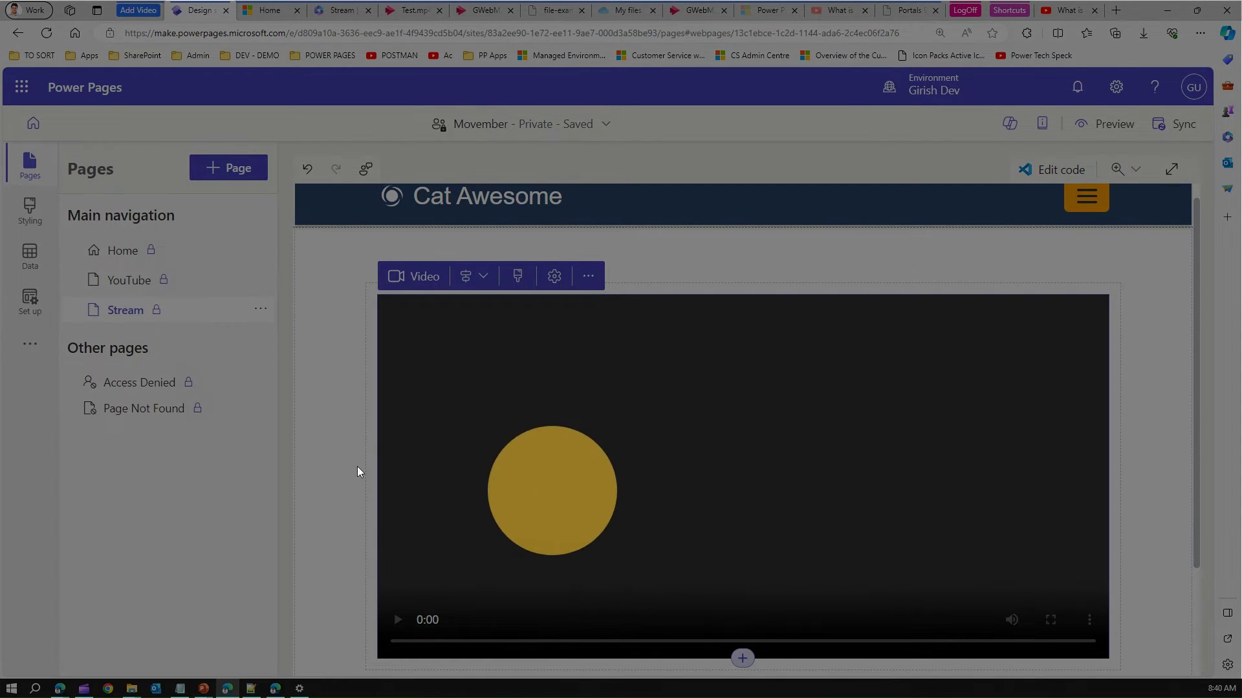
pyautogui.click(361, 457)
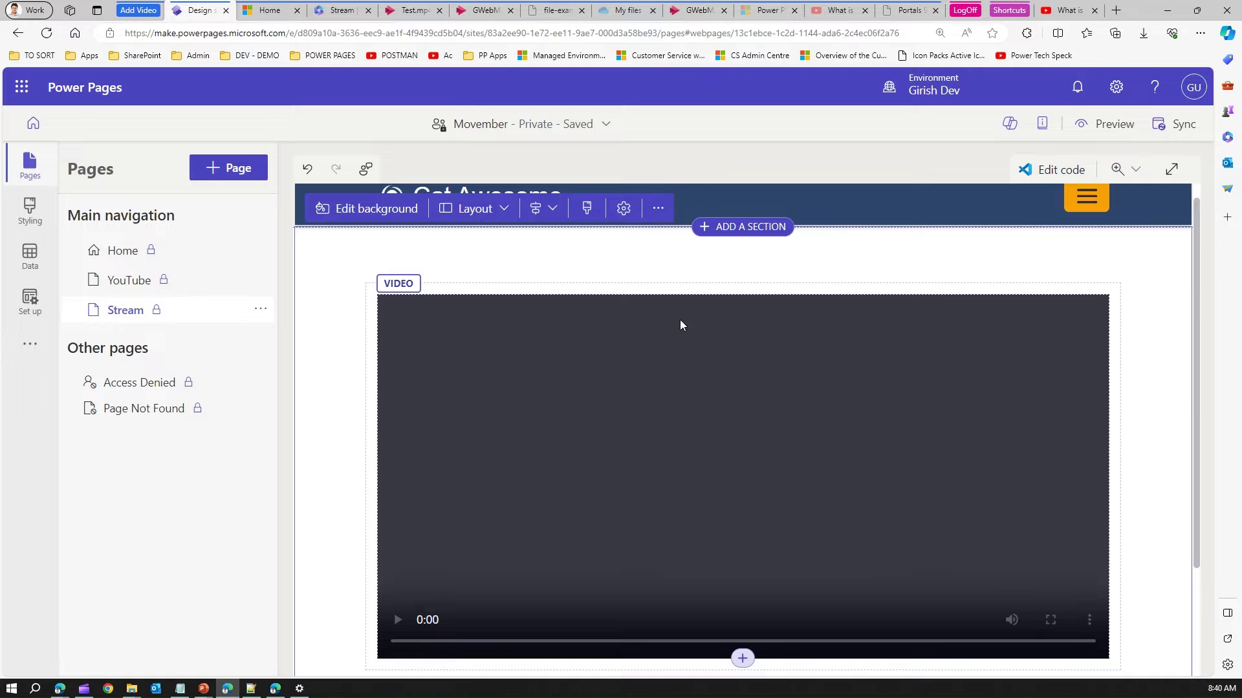
pyautogui.click(412, 11)
pyautogui.click(378, 33)
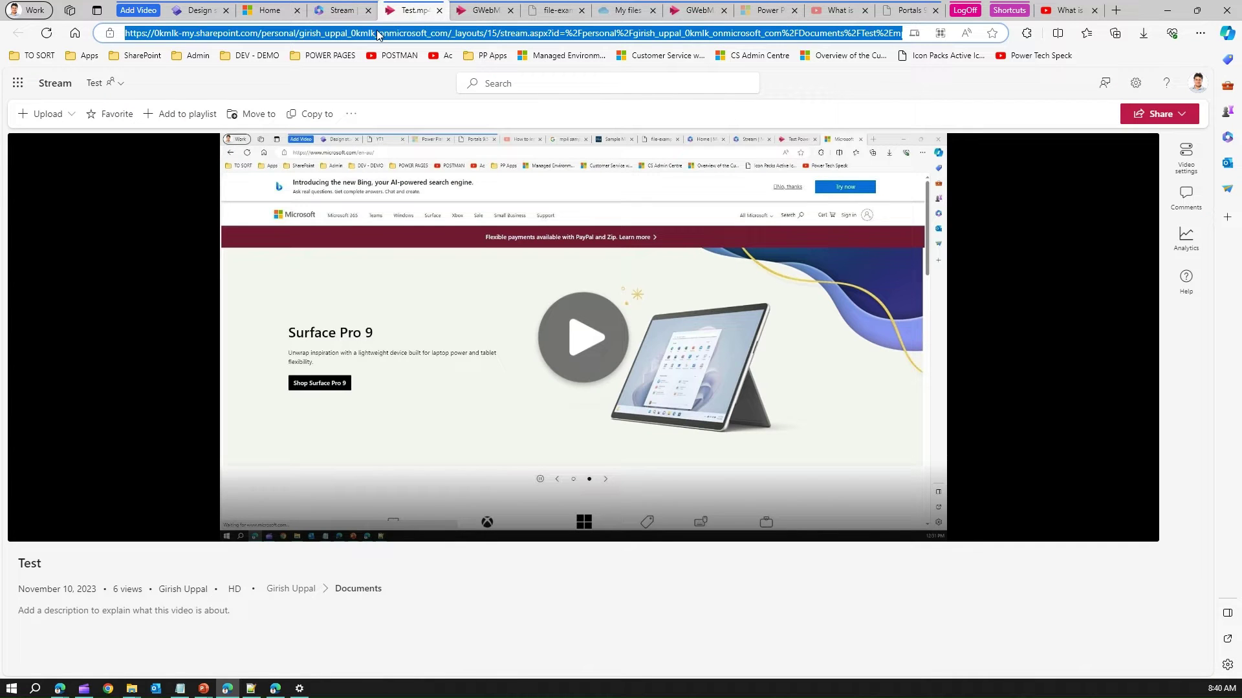
# Copy the Test video's sharing link from Microsoft Stream and return to the Power Pages Stream page
pyautogui.click(1182, 118)
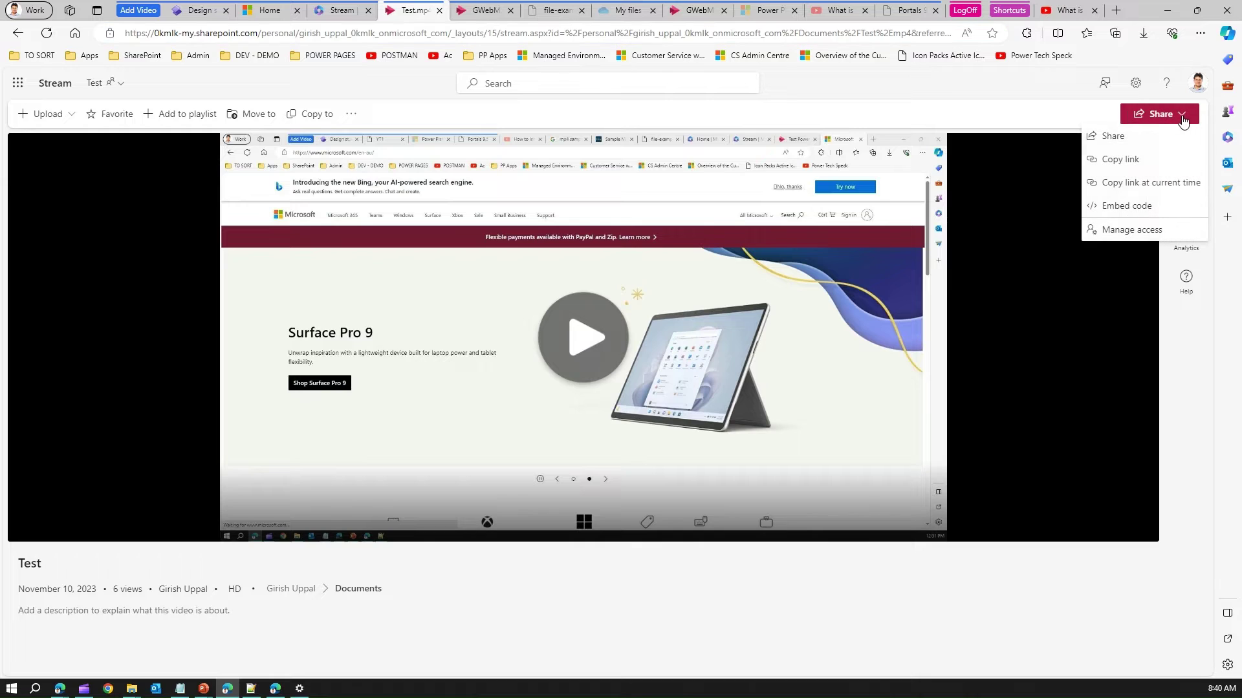
pyautogui.click(1136, 159)
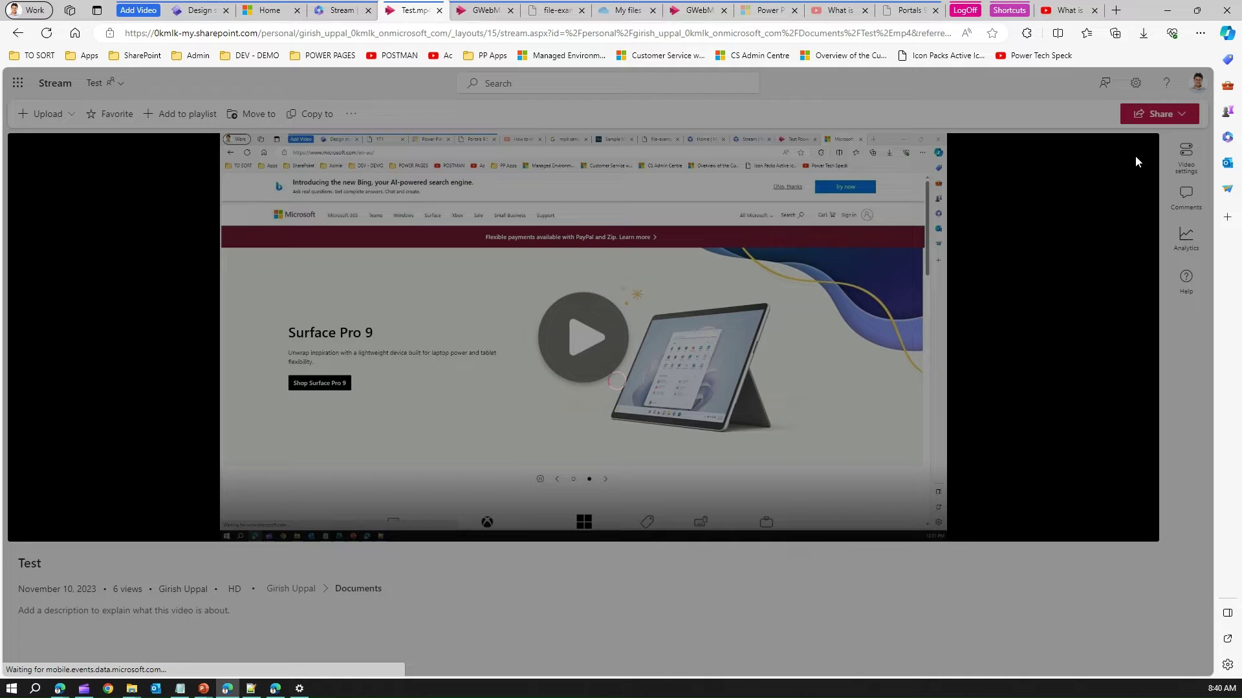
pyautogui.click(208, 11)
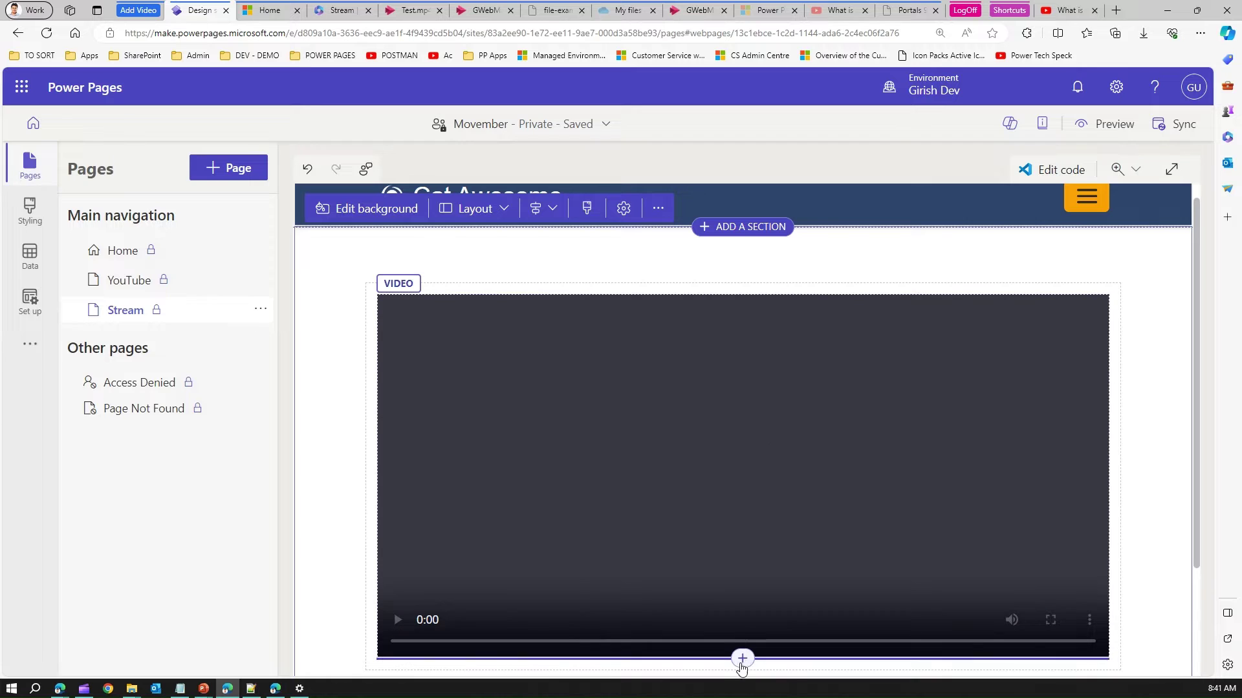
# Delete the existing video block from the Stream page
pyautogui.click(764, 318)
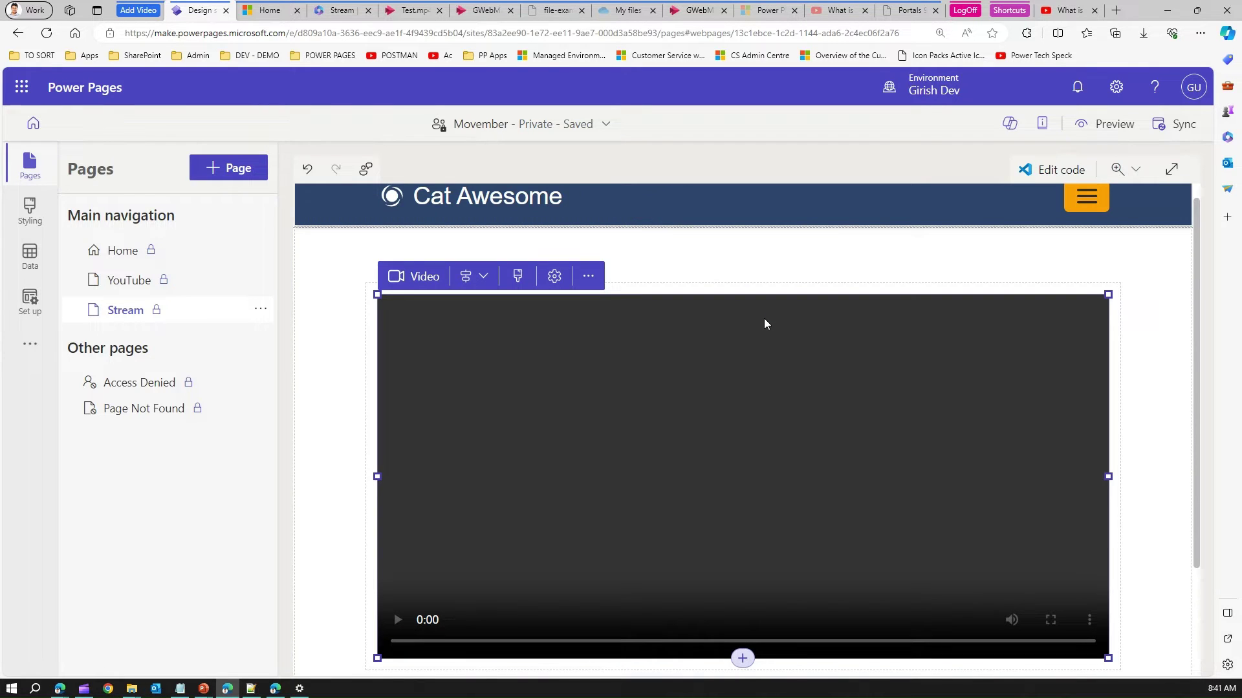
pyautogui.click(588, 277)
pyautogui.click(591, 407)
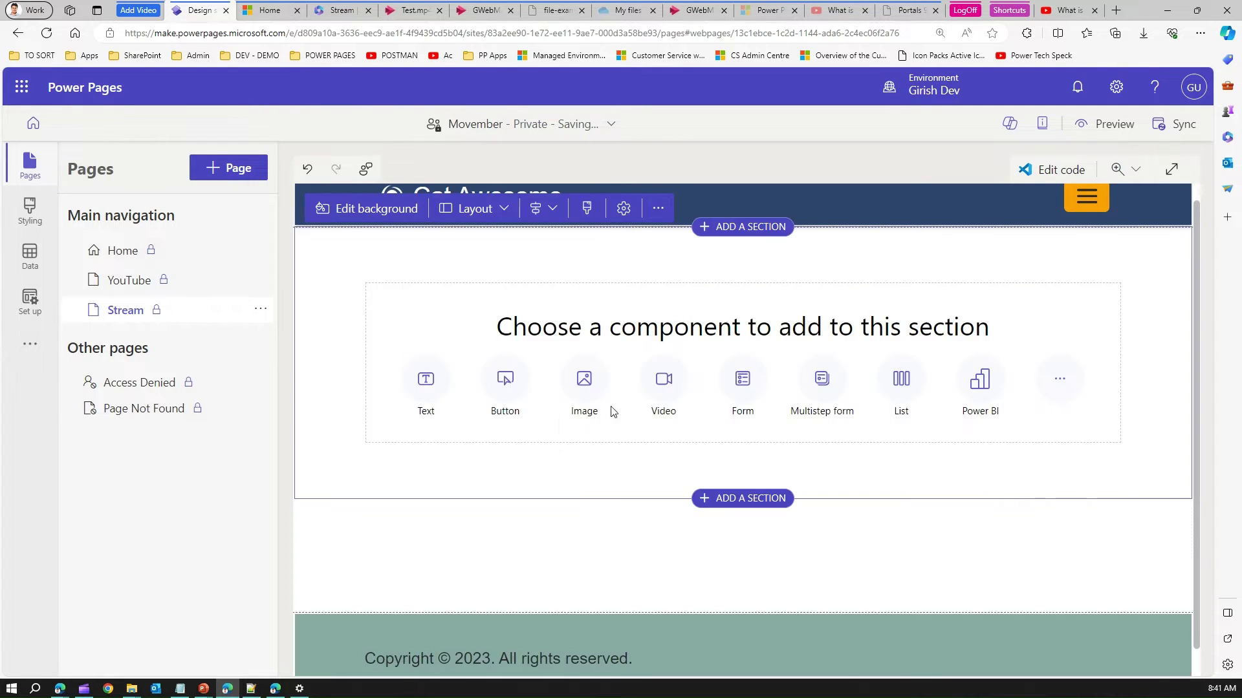
# Add a Microsoft Stream video using the copied link, which is rejected as invalid
pyautogui.click(661, 382)
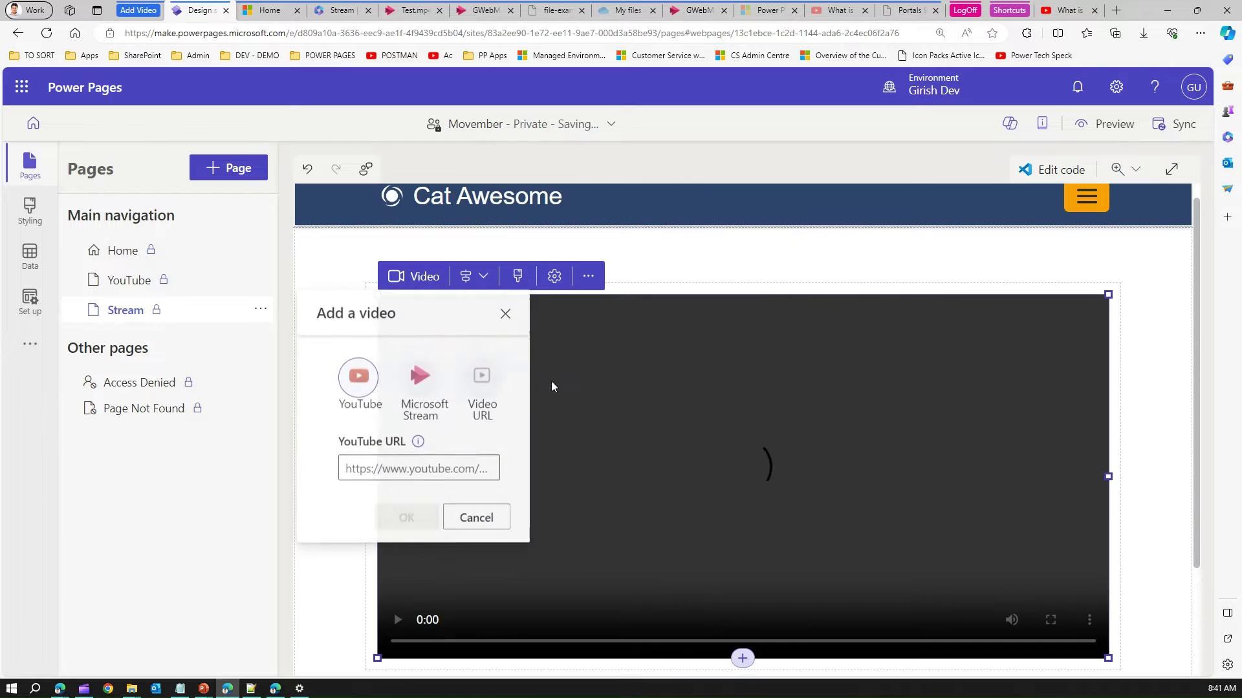
pyautogui.click(421, 377)
pyautogui.click(419, 470)
pyautogui.hotkey('ctrl', 'v')
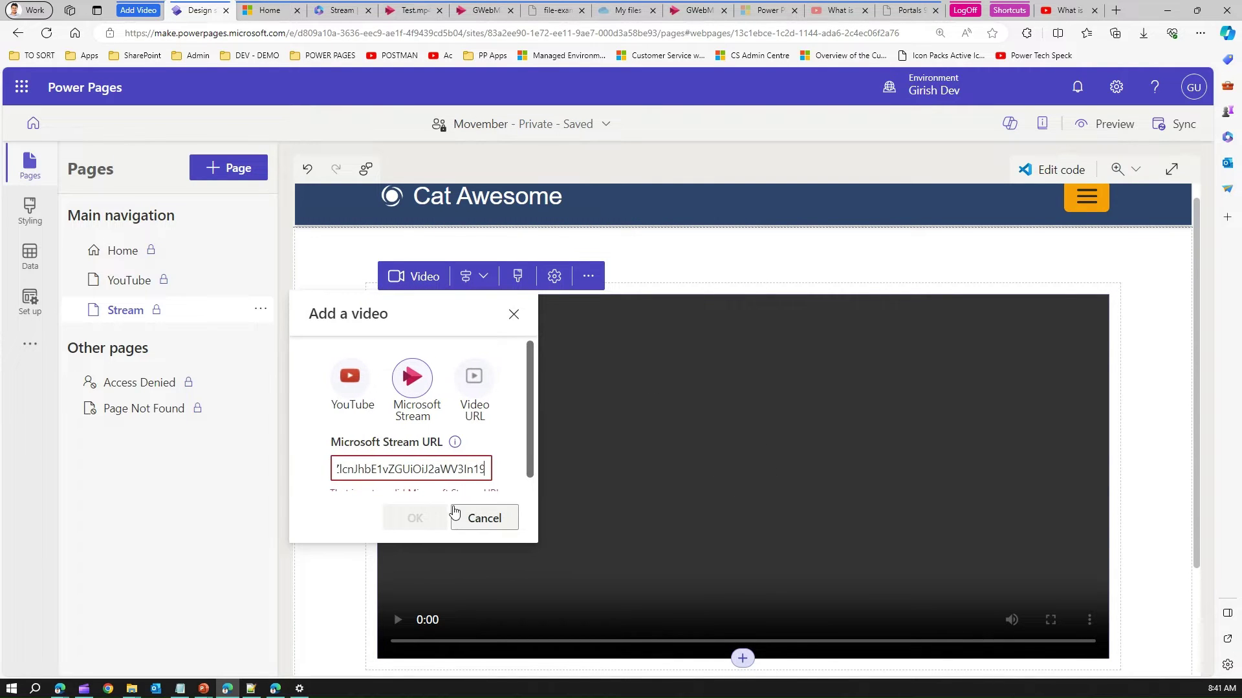
pyautogui.click(408, 485)
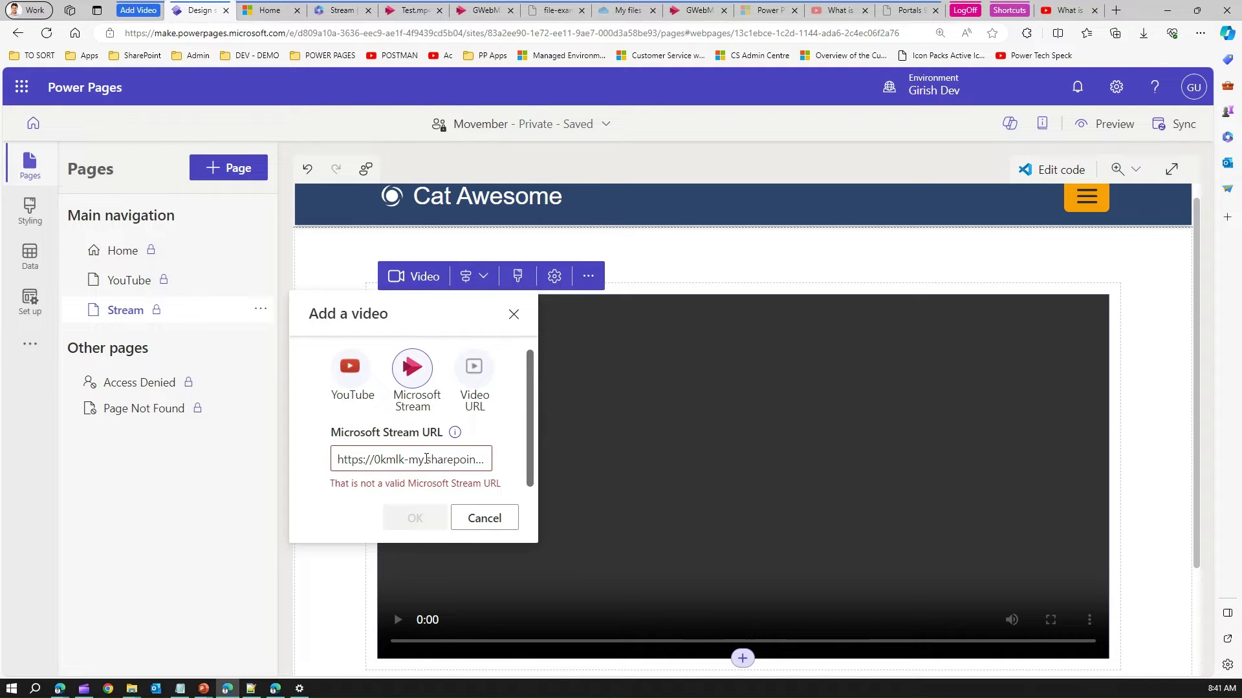
pyautogui.click(412, 10)
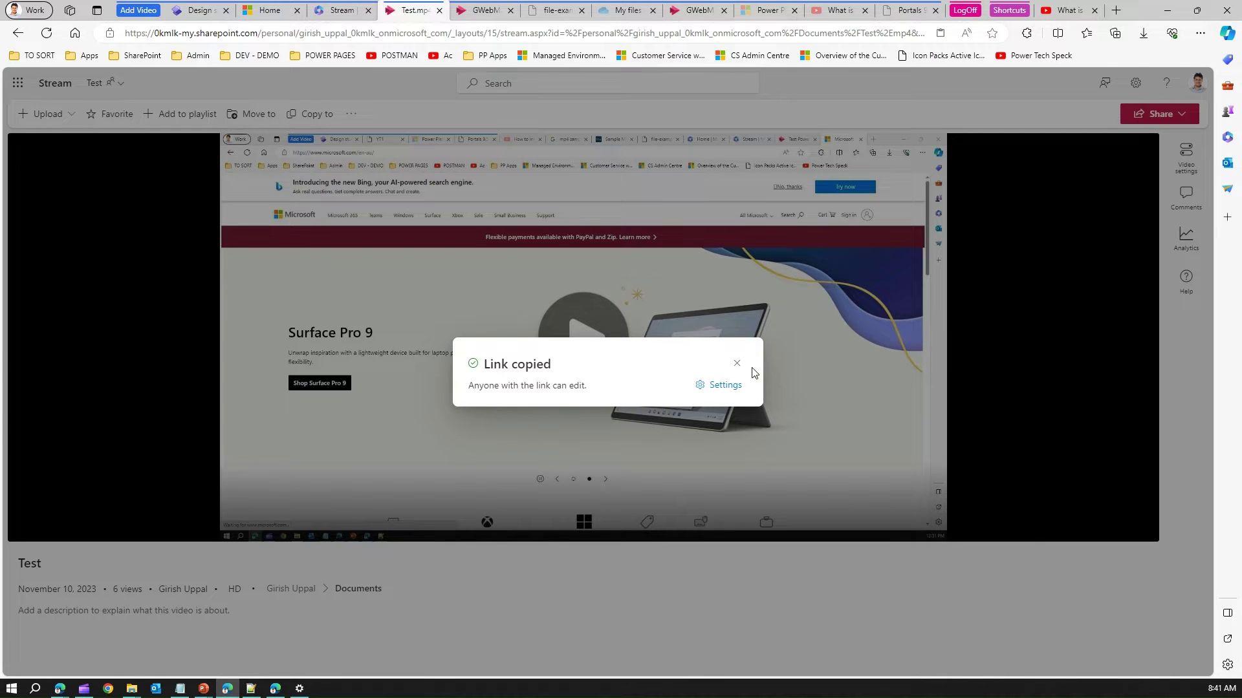
# Select the src URL from the Test video's Stream embed code
pyautogui.click(1192, 115)
pyautogui.click(1191, 115)
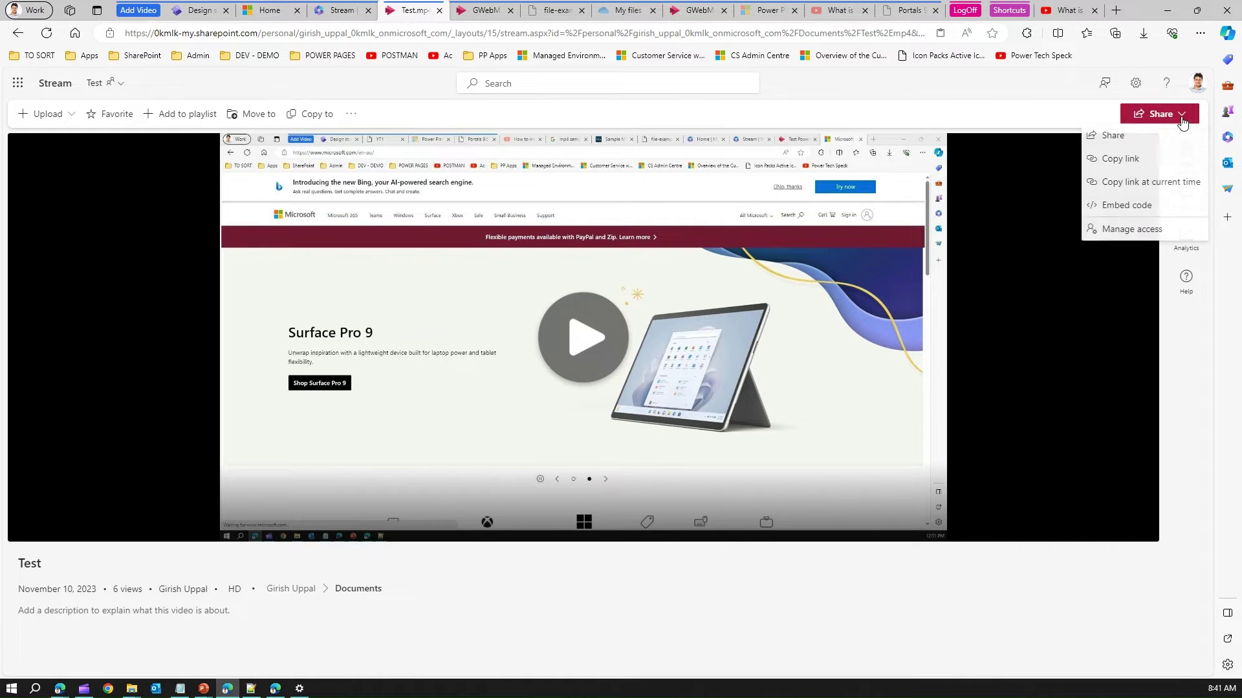
pyautogui.click(1164, 212)
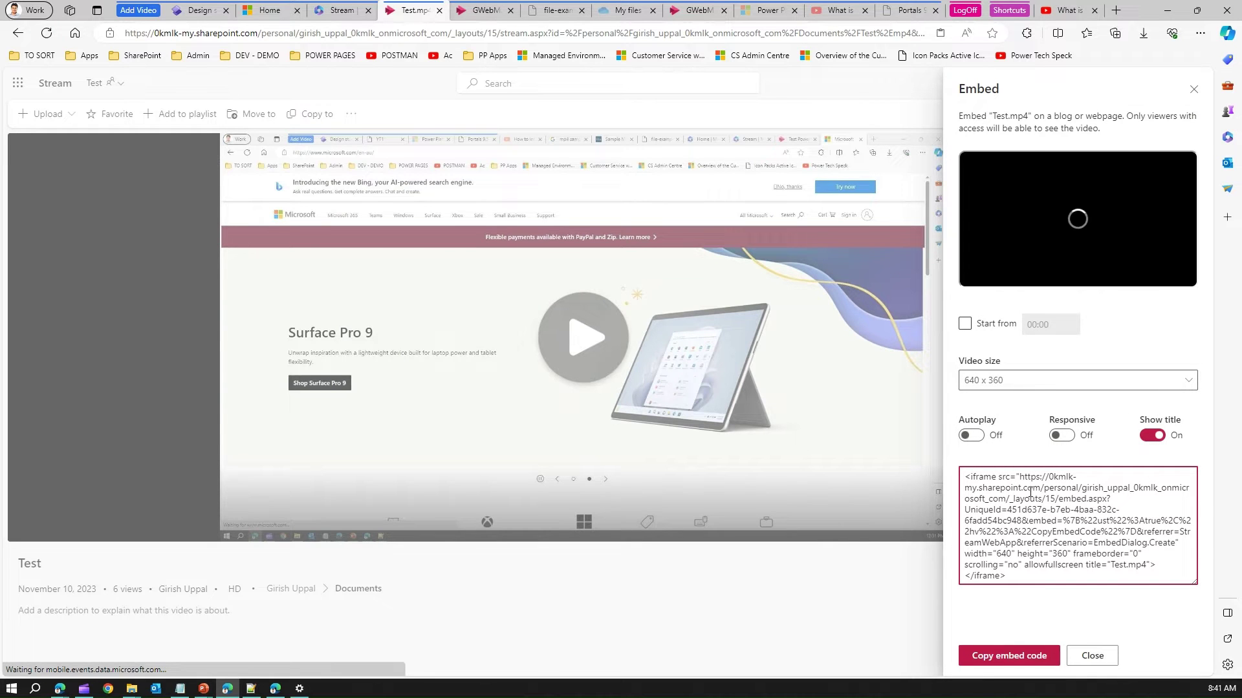
pyautogui.moveTo(1022, 477); pyautogui.dragTo(1048, 502)
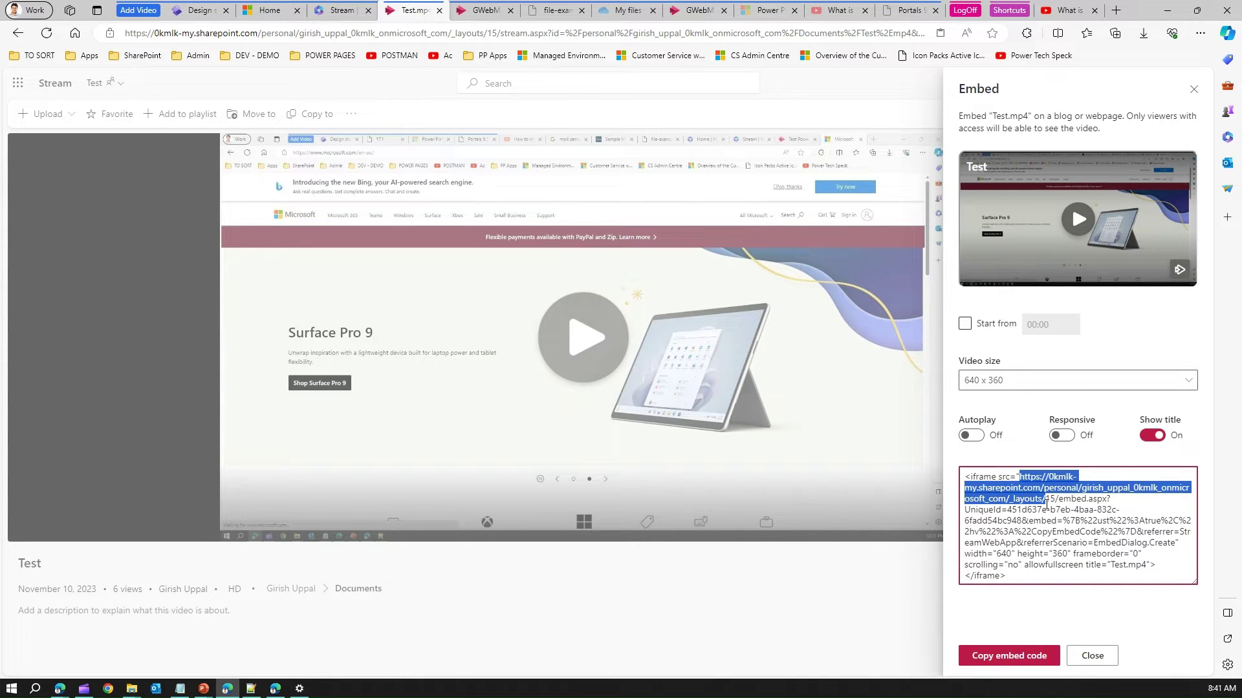
pyautogui.moveTo(1047, 495); pyautogui.dragTo(1173, 546)
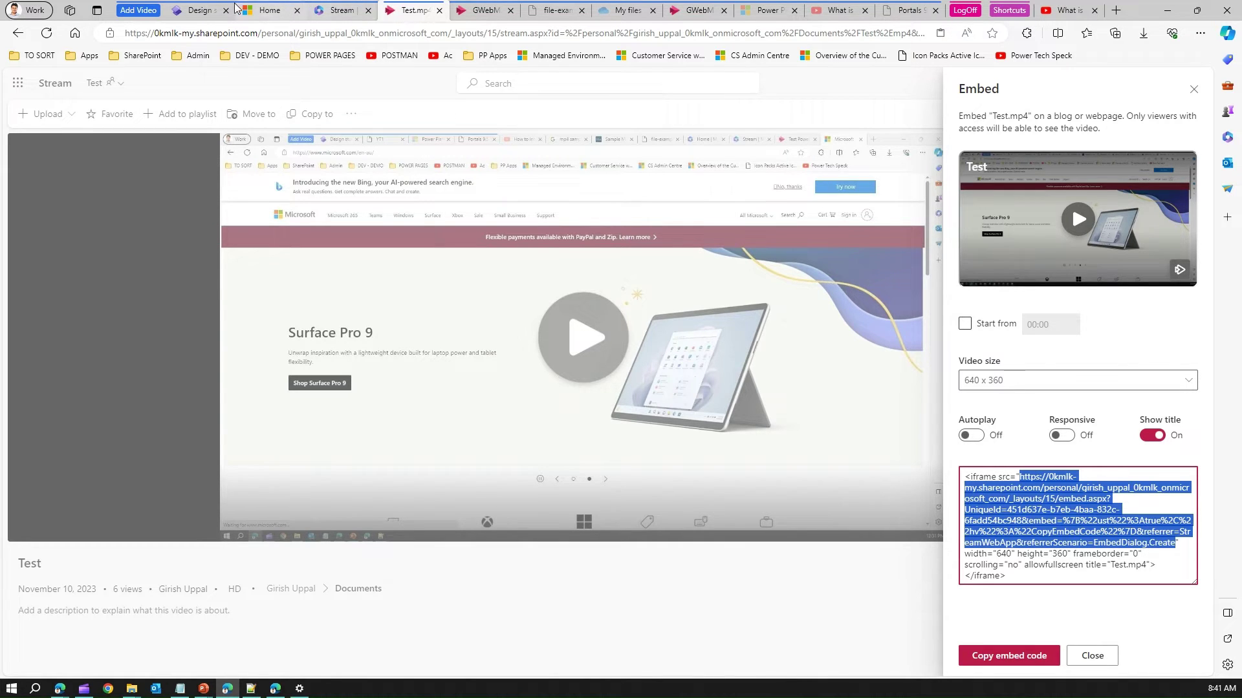
# Replace the Stream URL field's contents with the embed URL, which is still rejected
pyautogui.click(197, 11)
pyautogui.click(453, 459)
pyautogui.hotkey('ctrl', 'a')
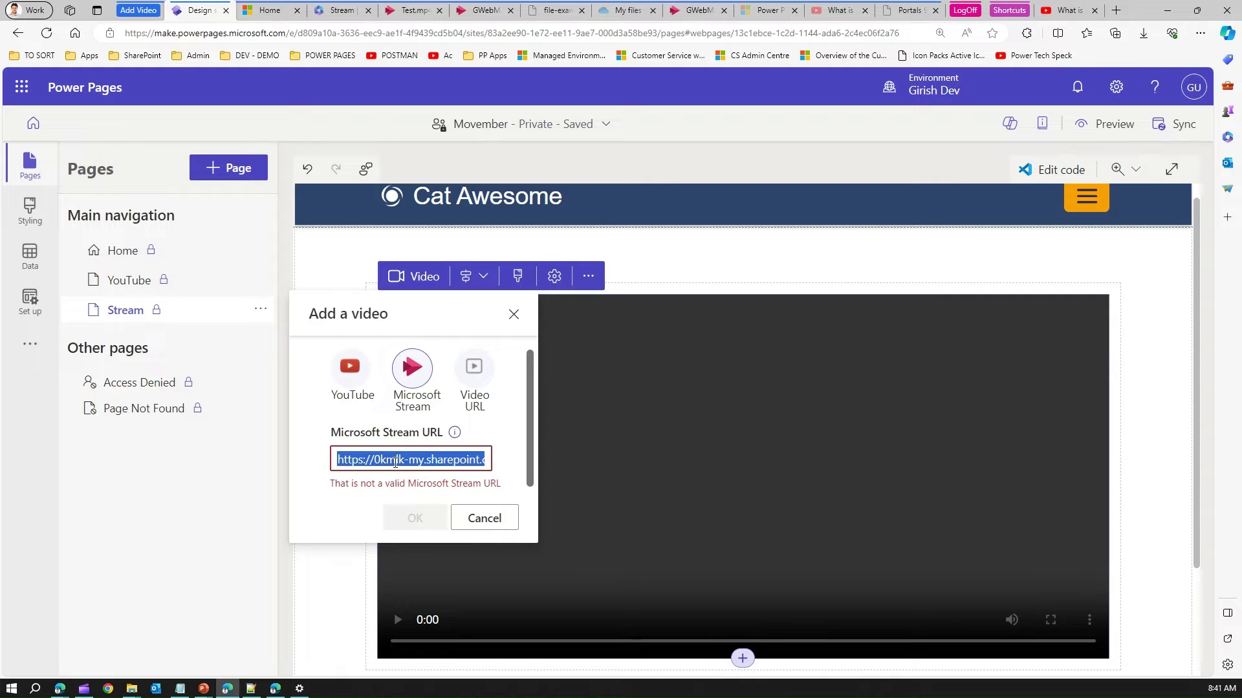
pyautogui.hotkey('ctrl', 'v')
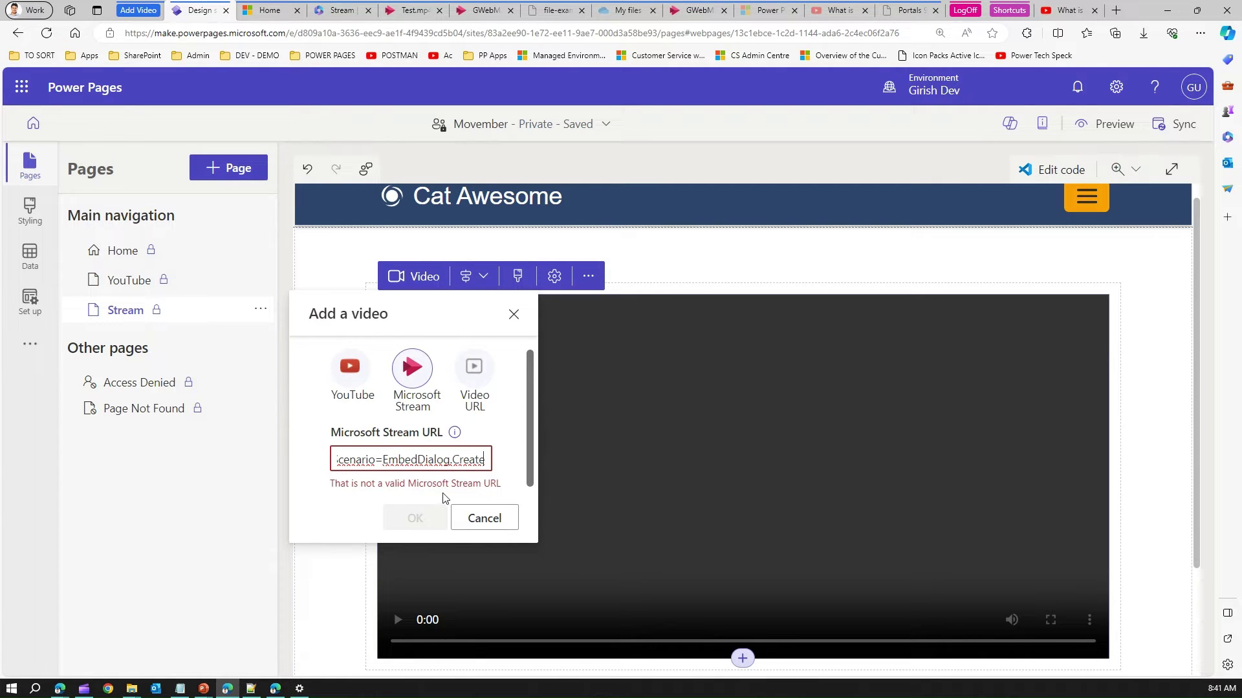
pyautogui.click(412, 10)
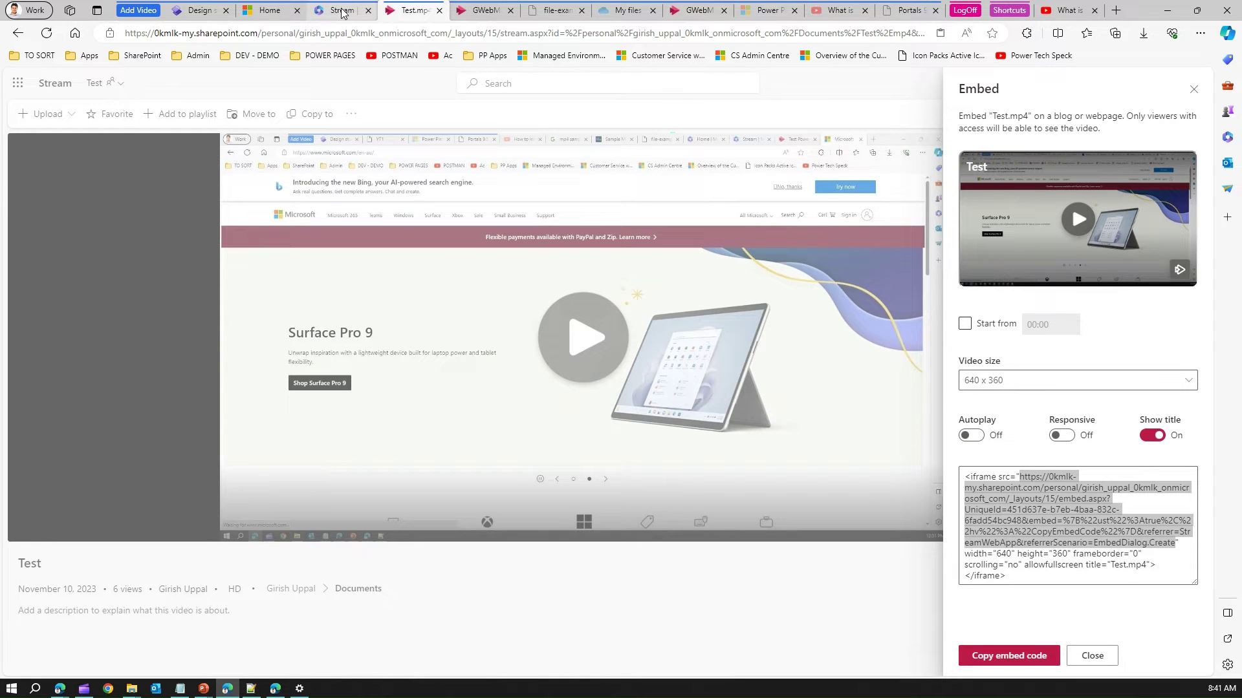
# Close the Stream embed code and sharing panels
pyautogui.moveTo(343, 13)
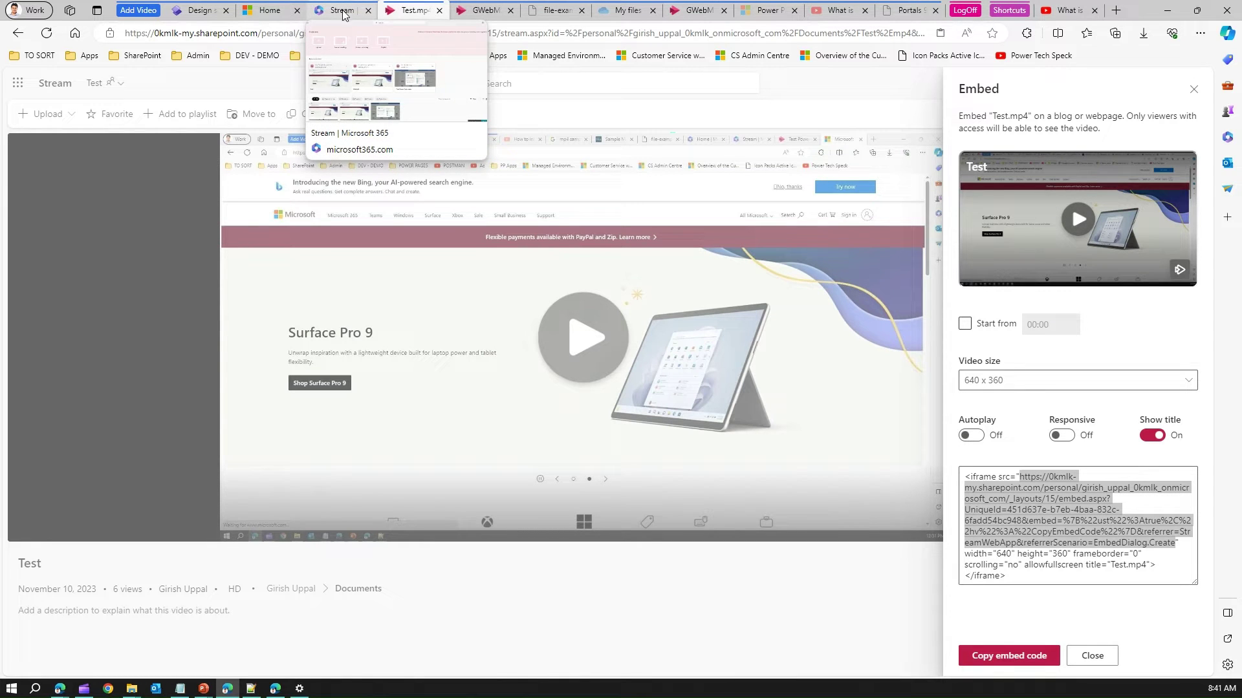
pyautogui.click(621, 12)
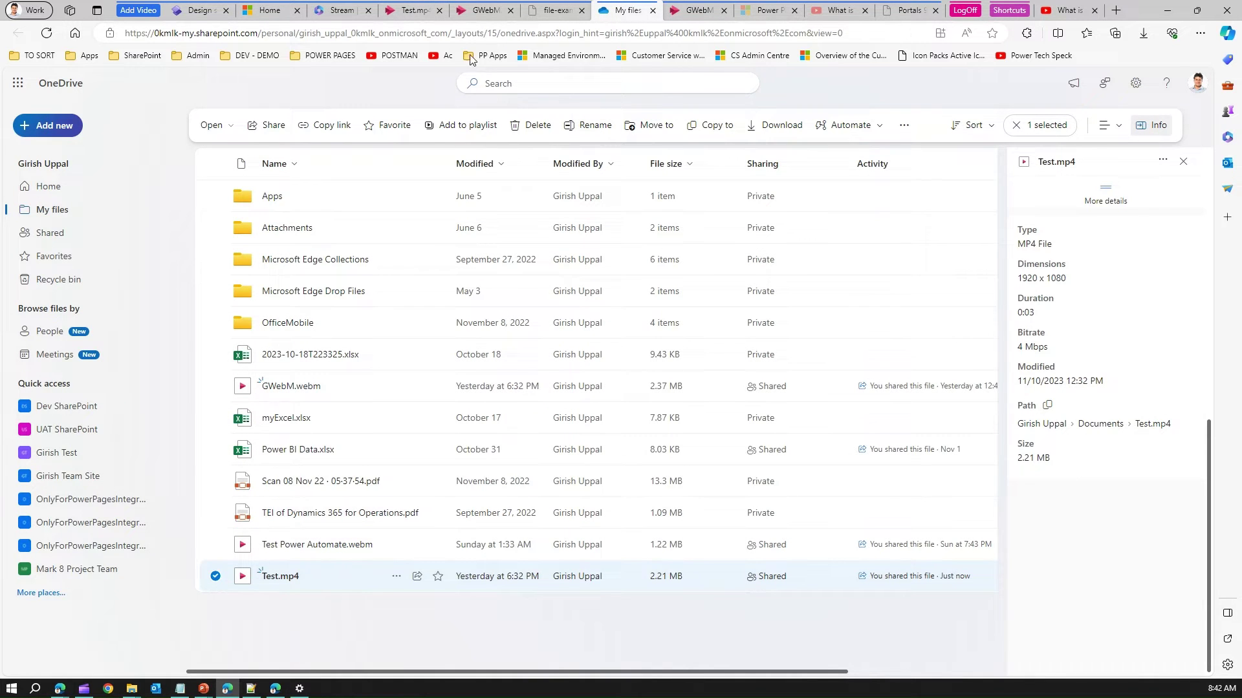
pyautogui.click(427, 12)
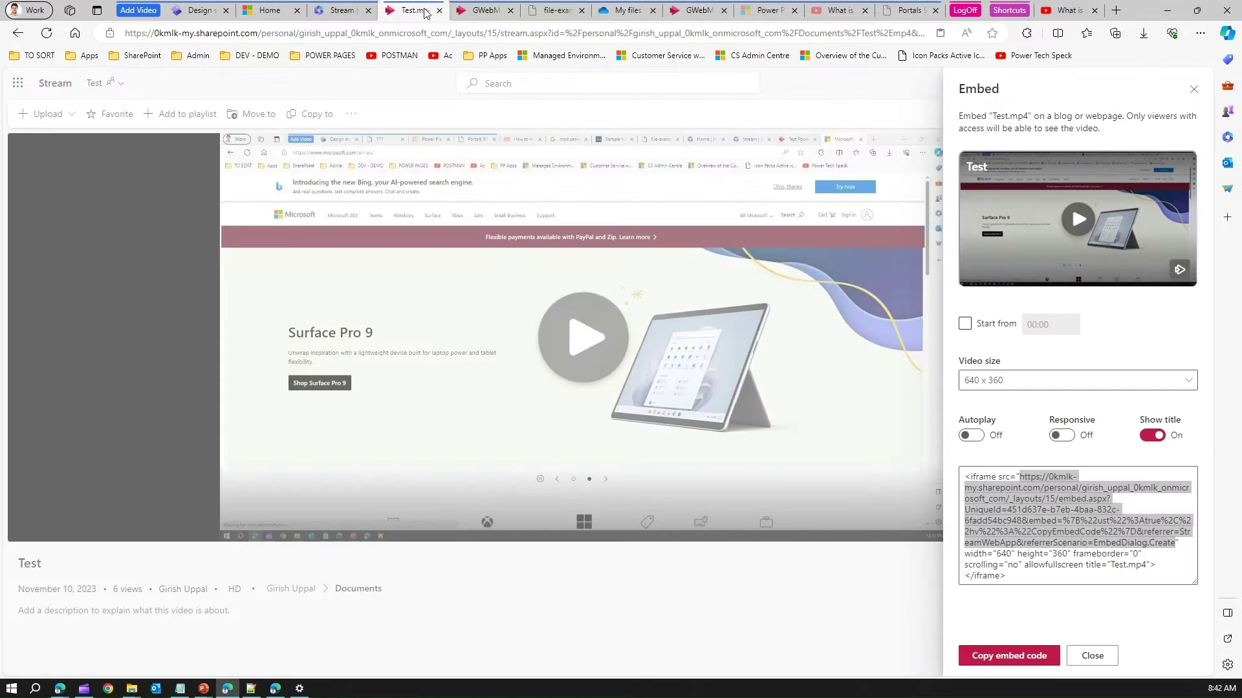
pyautogui.click(1189, 91)
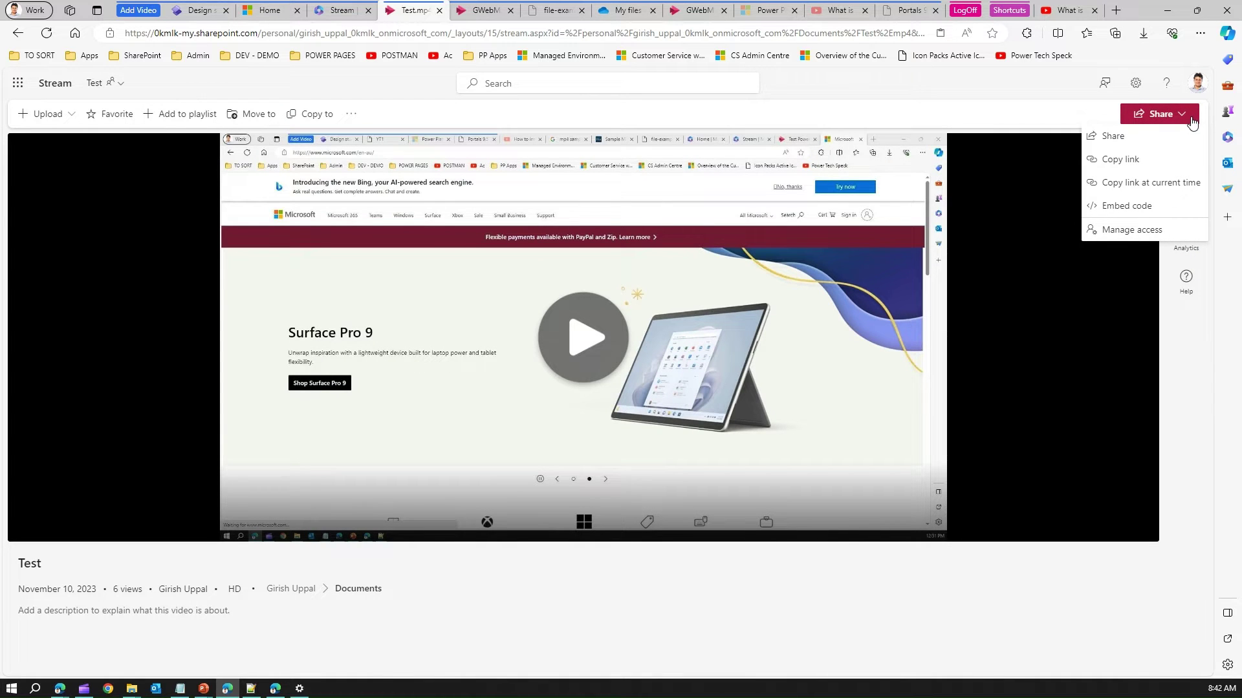
pyautogui.click(1204, 361)
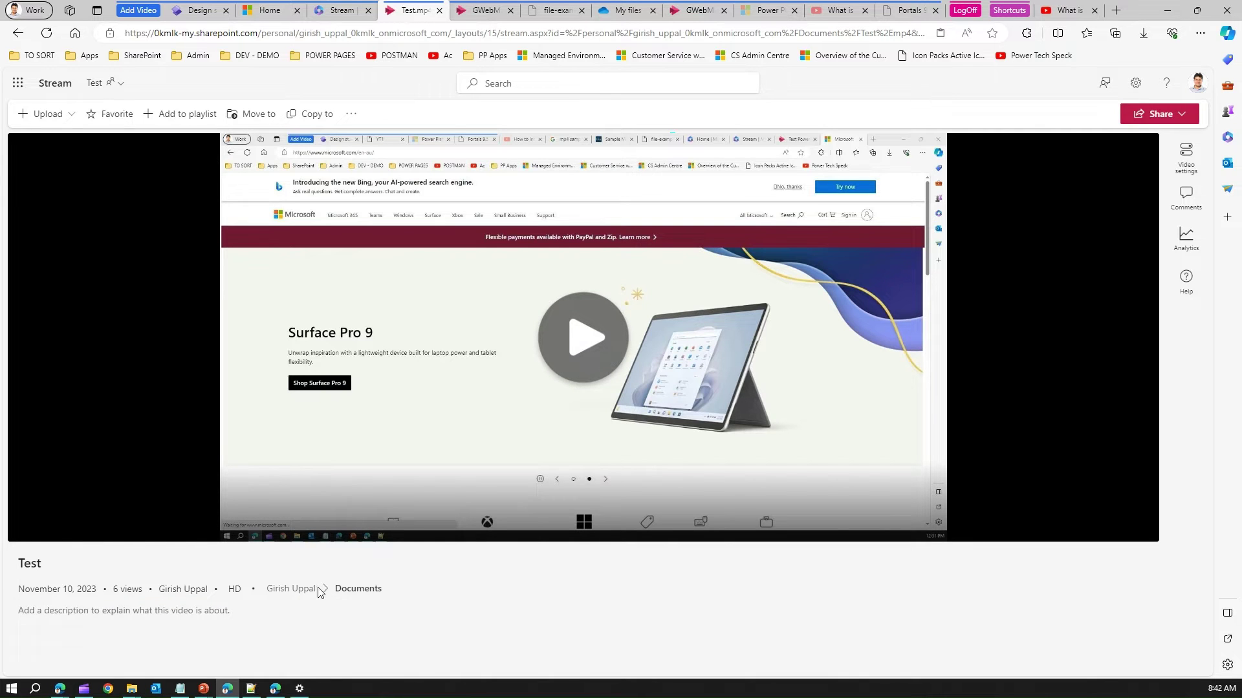
# Copy Test.mp4's direct path from its OneDrive Documents file details
pyautogui.click(360, 590)
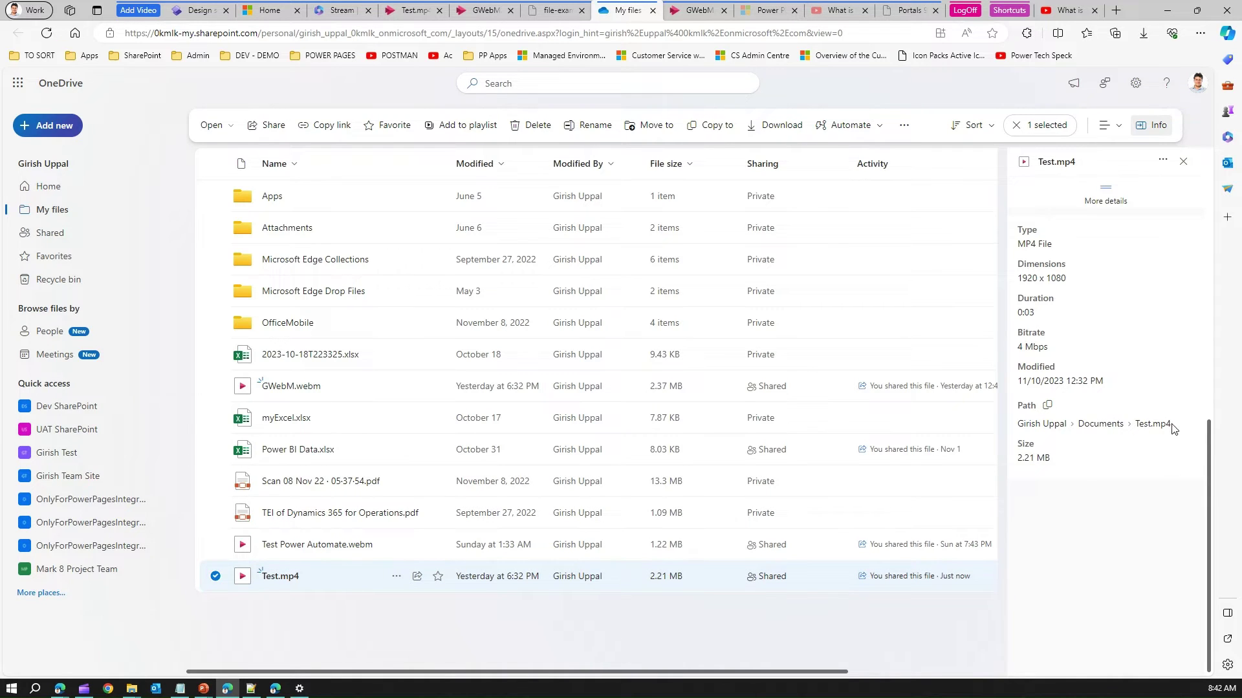
pyautogui.click(1048, 409)
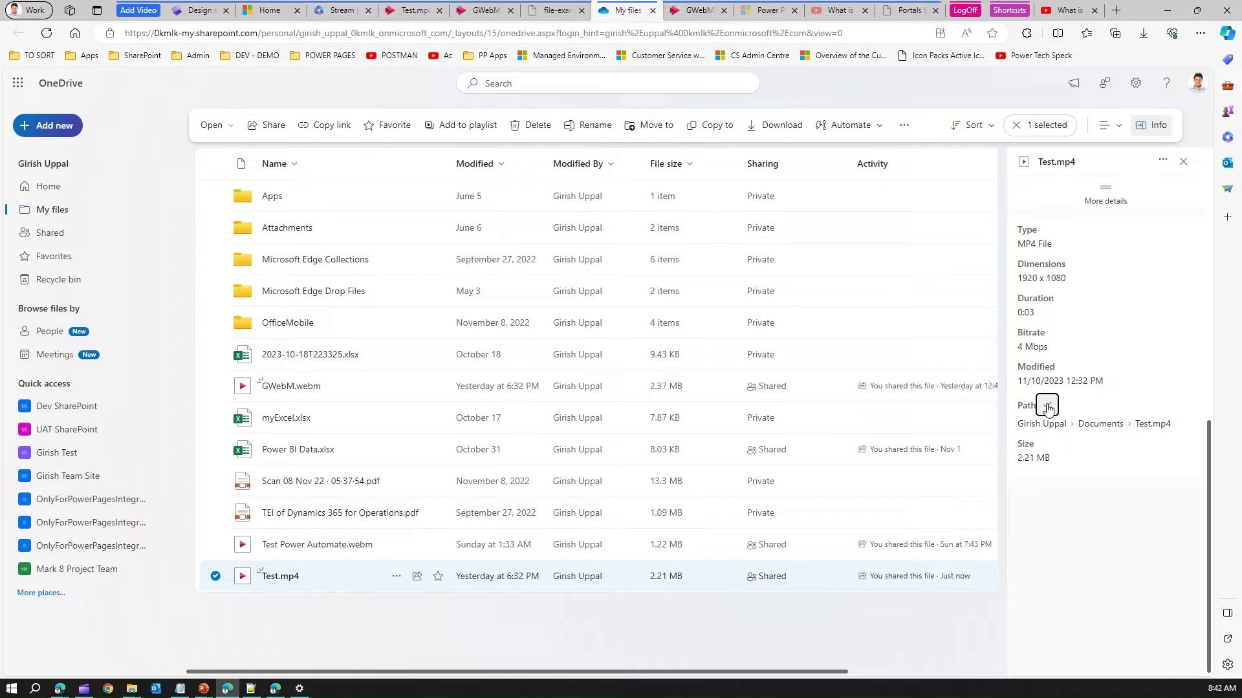
pyautogui.click(331, 10)
pyautogui.click(198, 10)
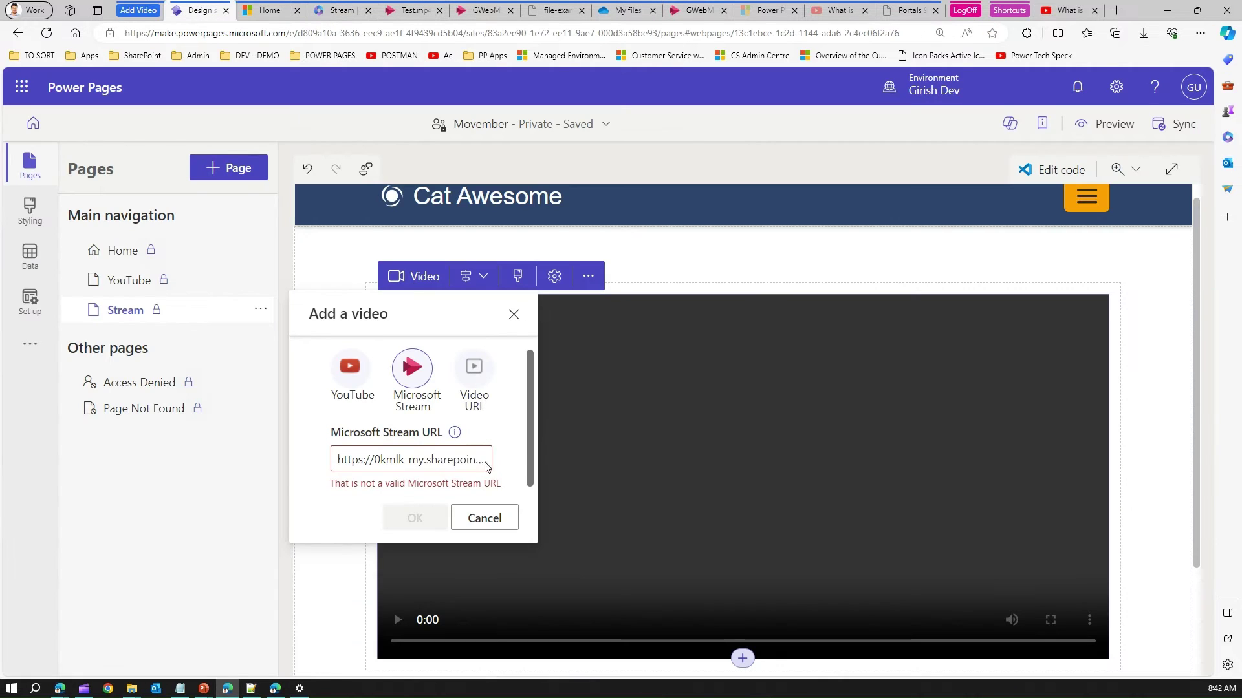
# Paste the direct Test.mp4 link into the Stream URL field, then cancel the rejected dialog
pyautogui.tripleClick(423, 460)
pyautogui.hotkey('ctrl', 'v')
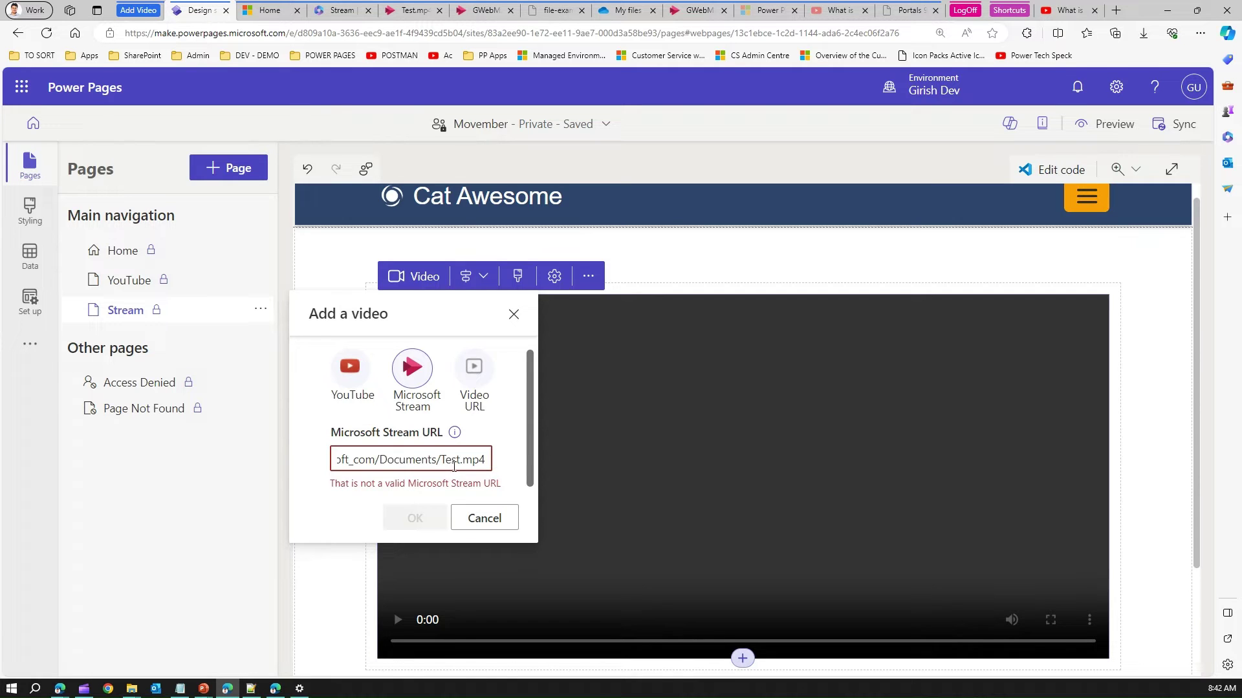
pyautogui.click(485, 518)
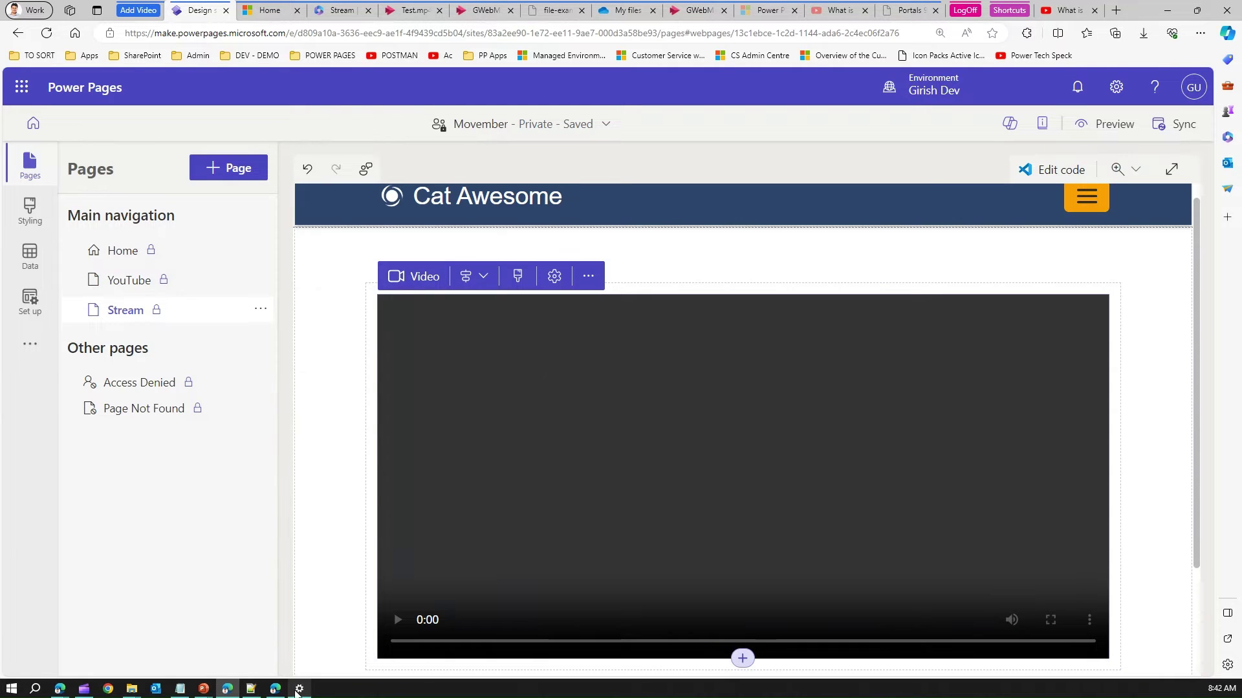
pyautogui.click(251, 689)
# Paste the direct Test.mp4 link into Notepad++ below the iframe code
pyautogui.click(1173, 115)
pyautogui.press('Return')
pyautogui.press('Return')
pyautogui.press('Return')
pyautogui.hotkey('ctrl', 'v')
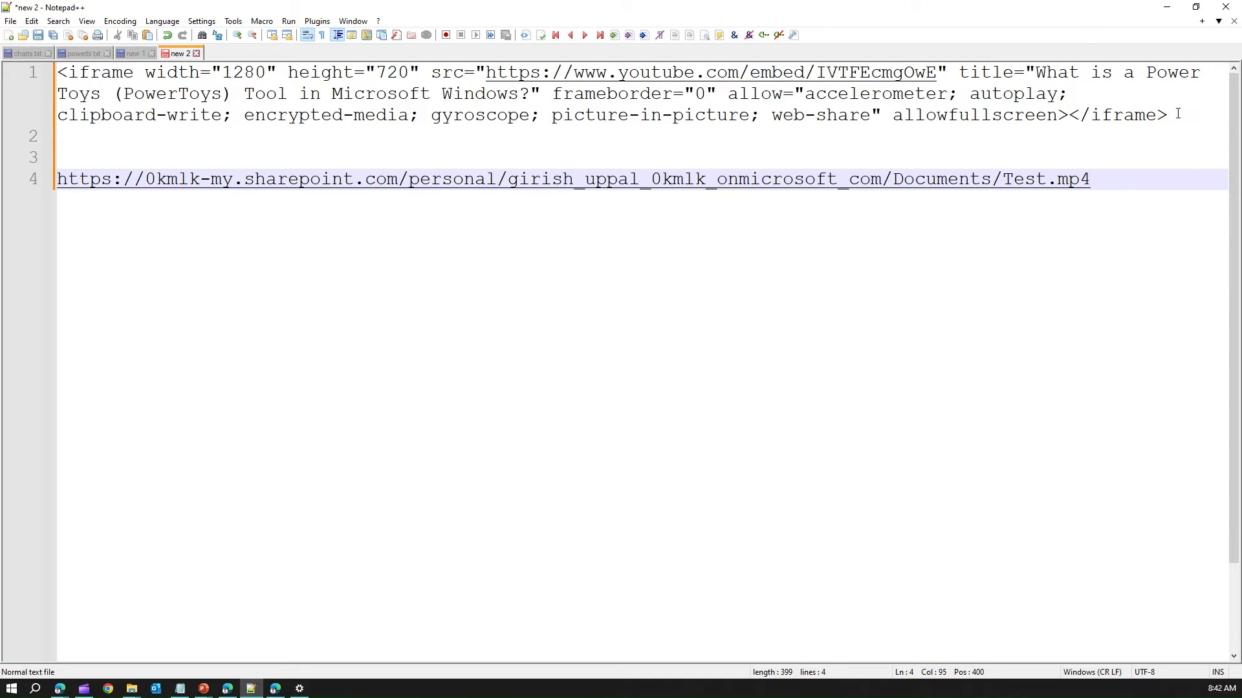
pyautogui.moveTo(1138, 179); pyautogui.dragTo(135, 199)
pyautogui.press('End')
pyautogui.moveTo(1099, 157); pyautogui.dragTo(1108, 172)
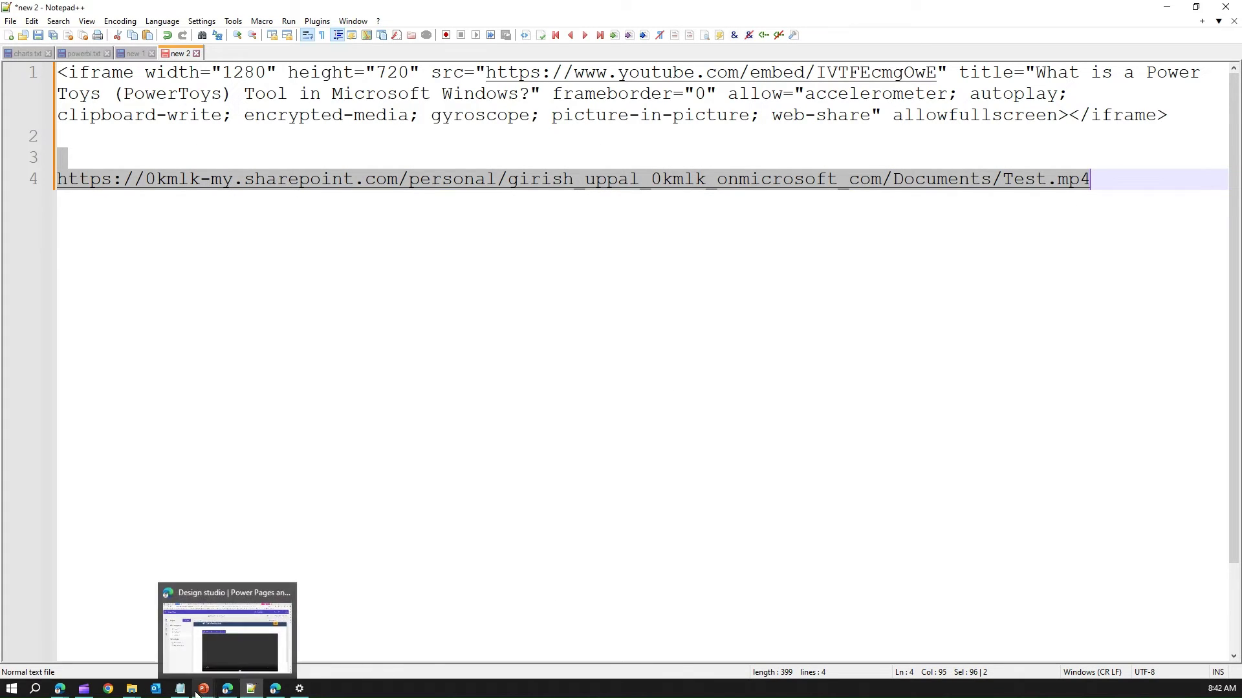
# Delete the video from the Power Pages Stream page
pyautogui.moveTo(228, 691)
pyautogui.click(243, 648)
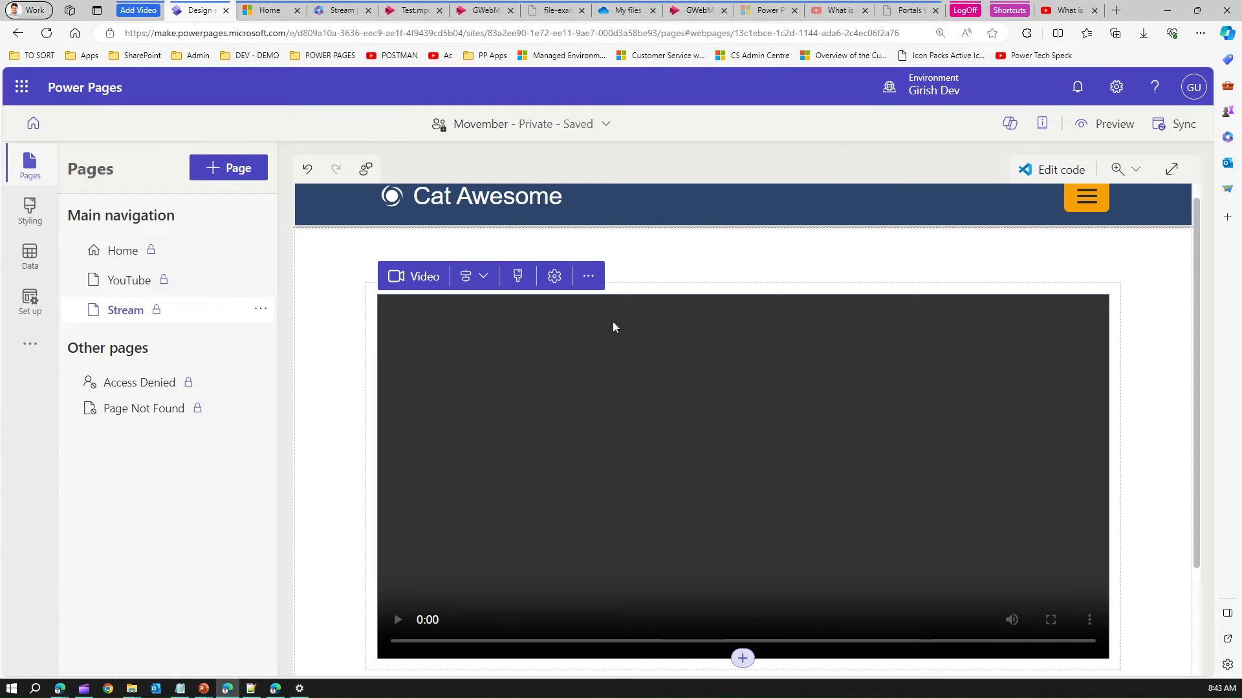
pyautogui.click(588, 276)
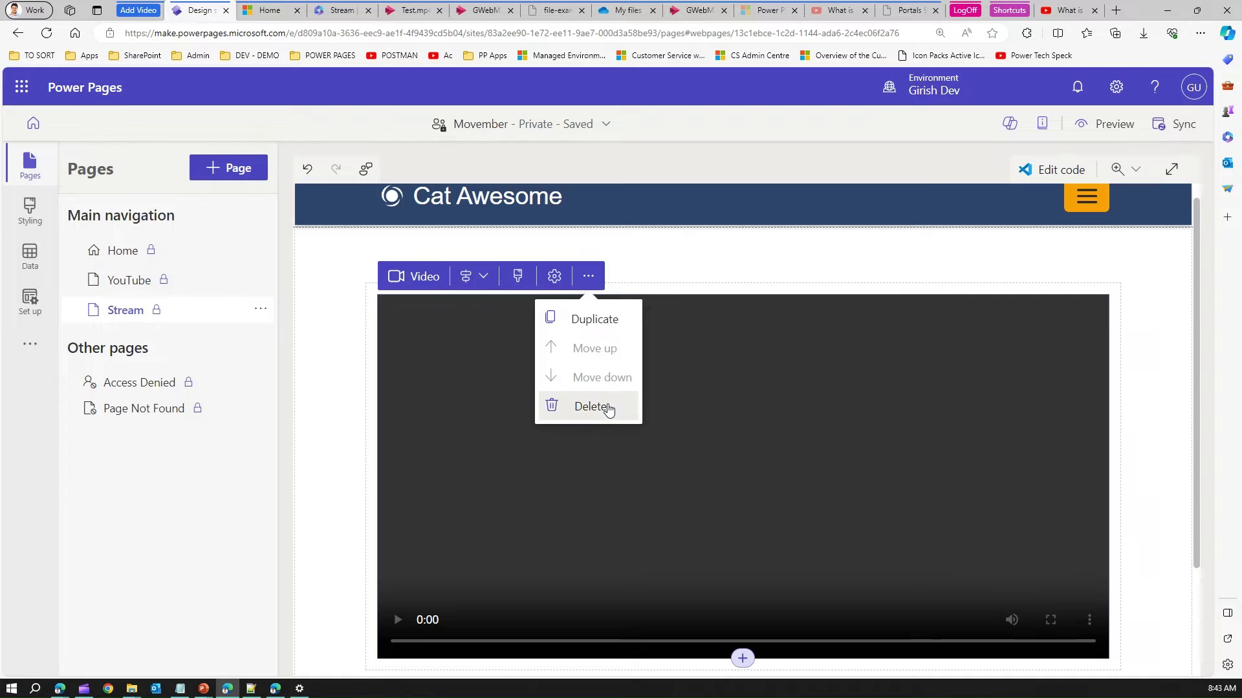
pyautogui.click(601, 408)
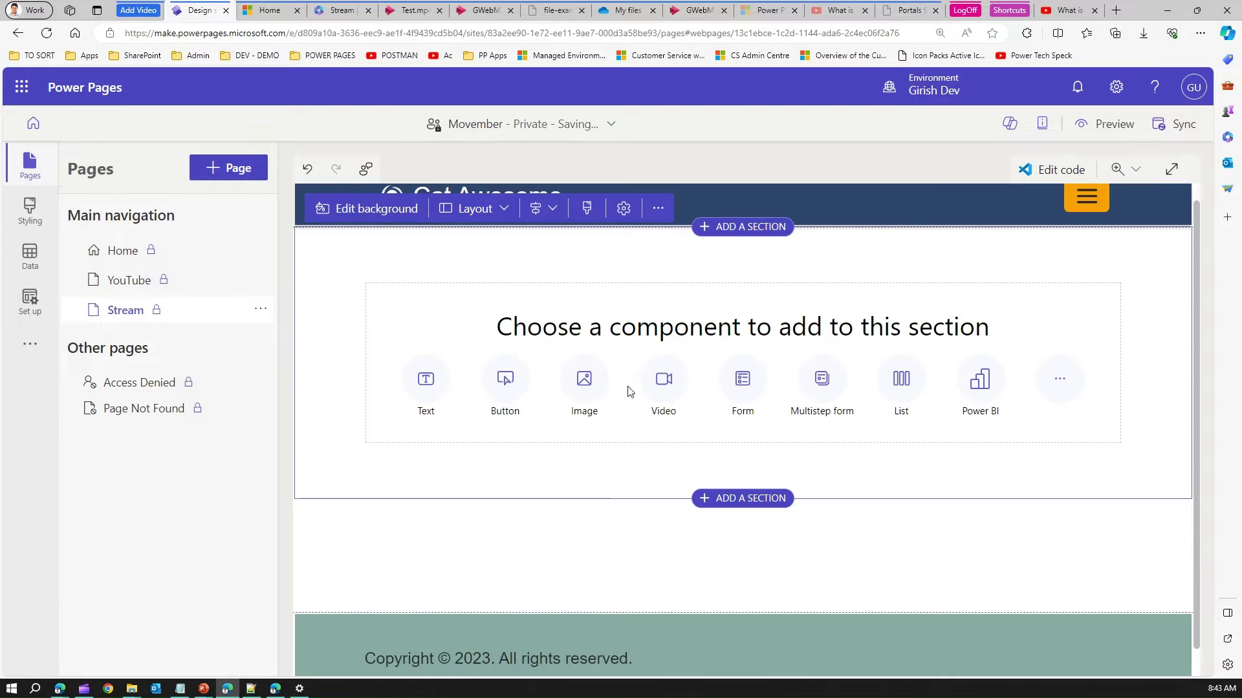
# Add a Video URL component on the Stream page using the OneDrive Test.mp4 link
pyautogui.click(664, 379)
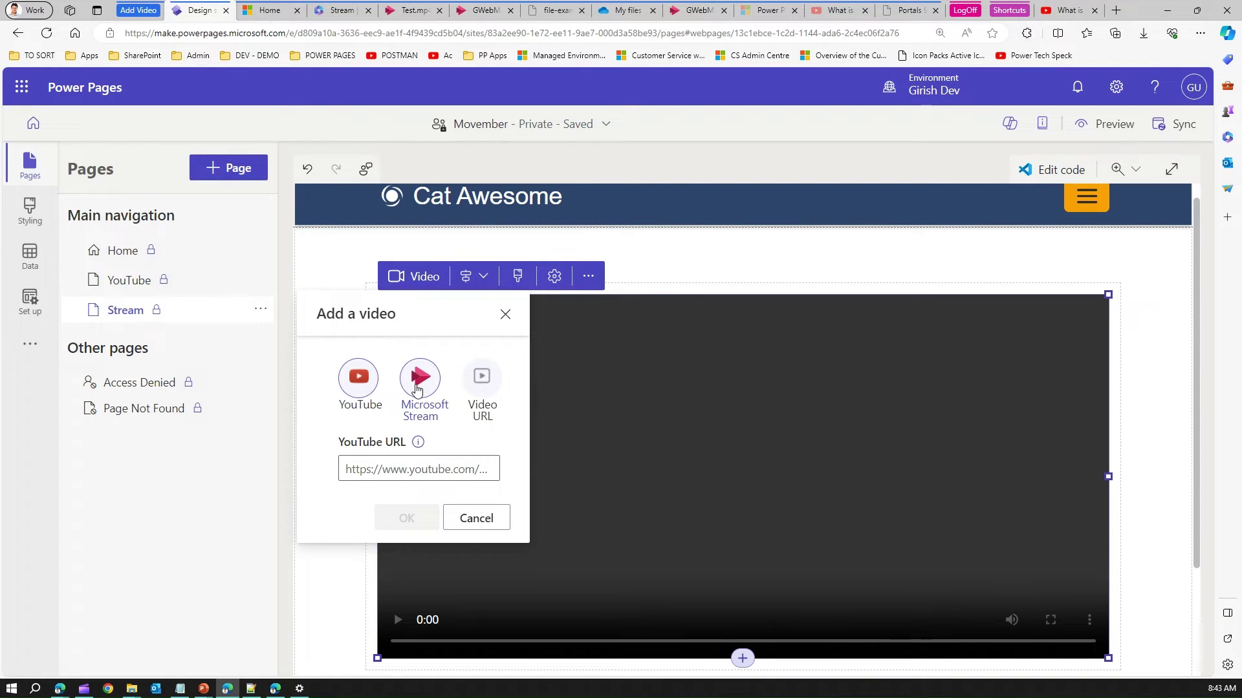
pyautogui.click(486, 388)
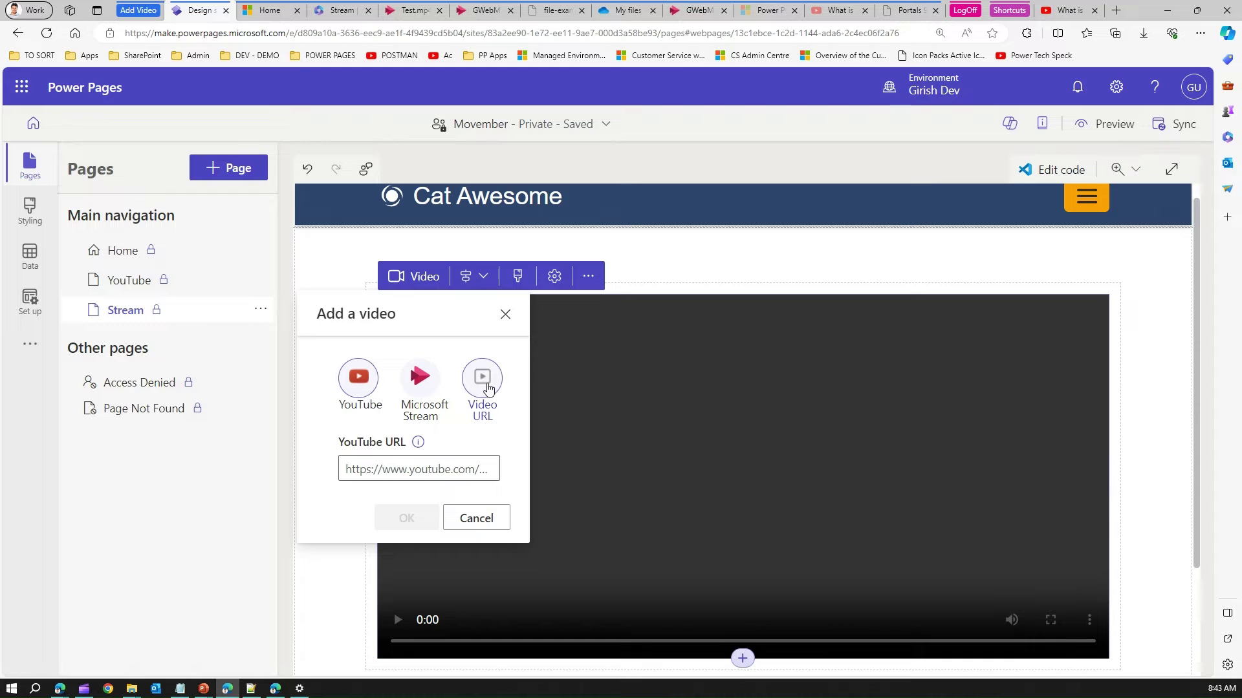
pyautogui.click(425, 469)
pyautogui.hotkey('ctrl', 'v')
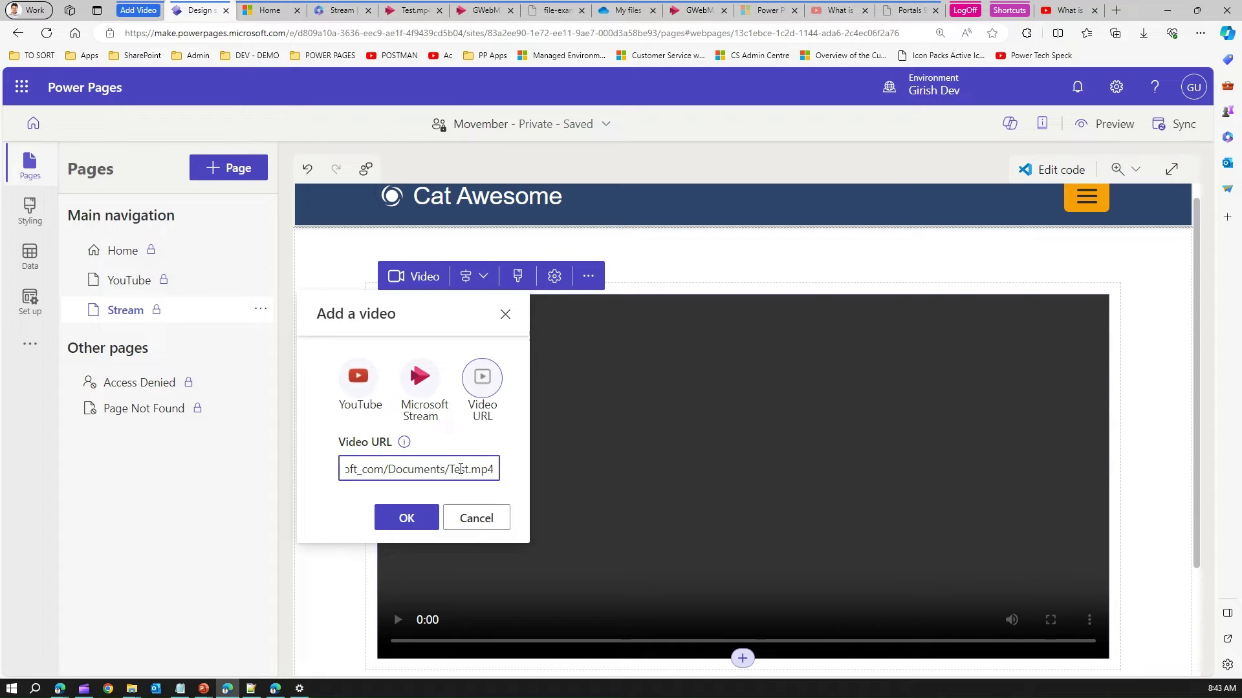
pyautogui.click(418, 520)
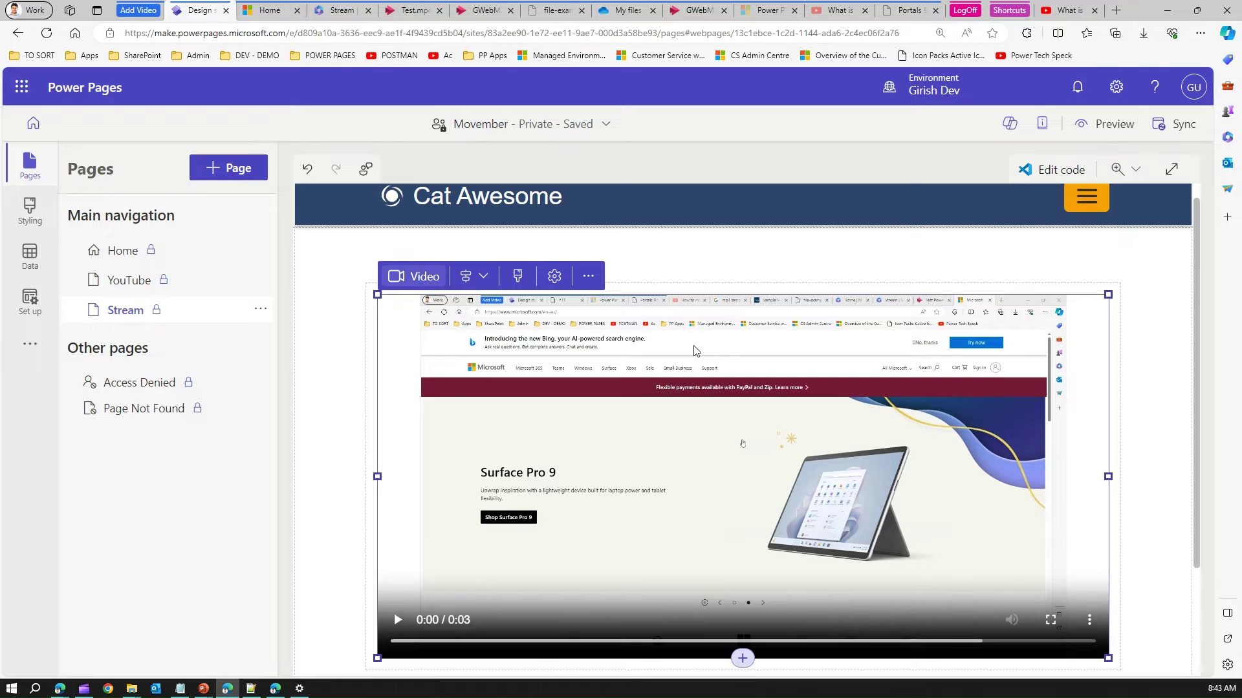
pyautogui.click(426, 278)
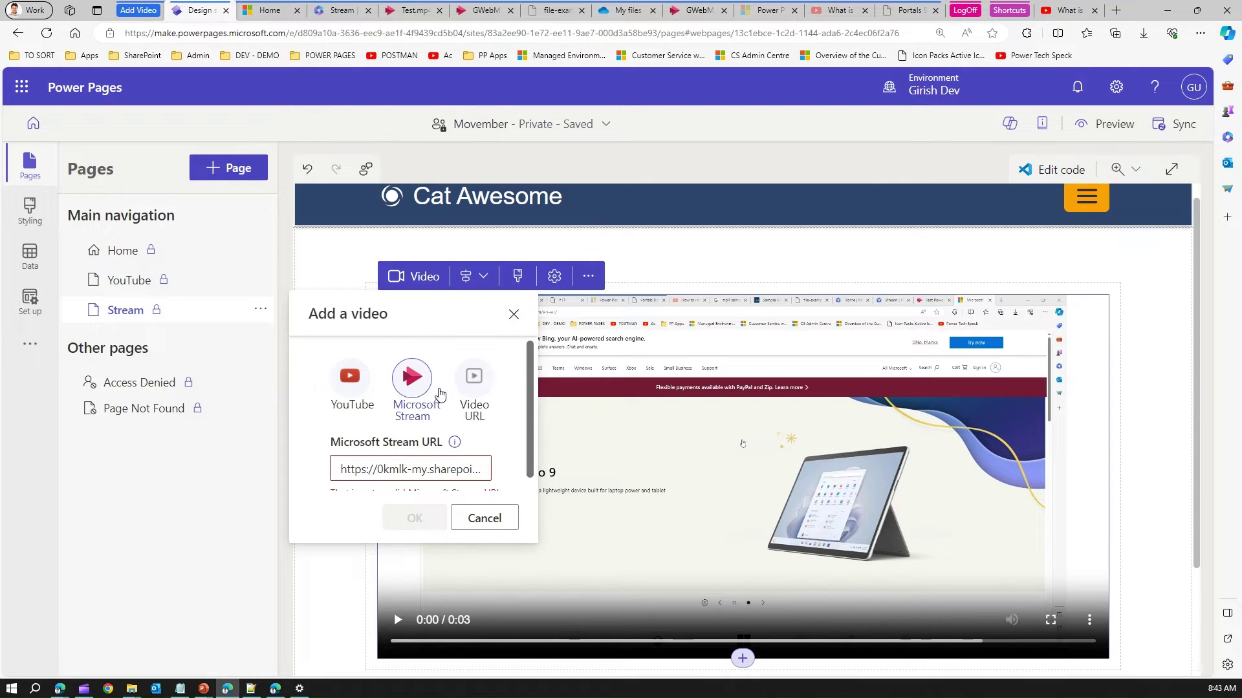
pyautogui.click(470, 386)
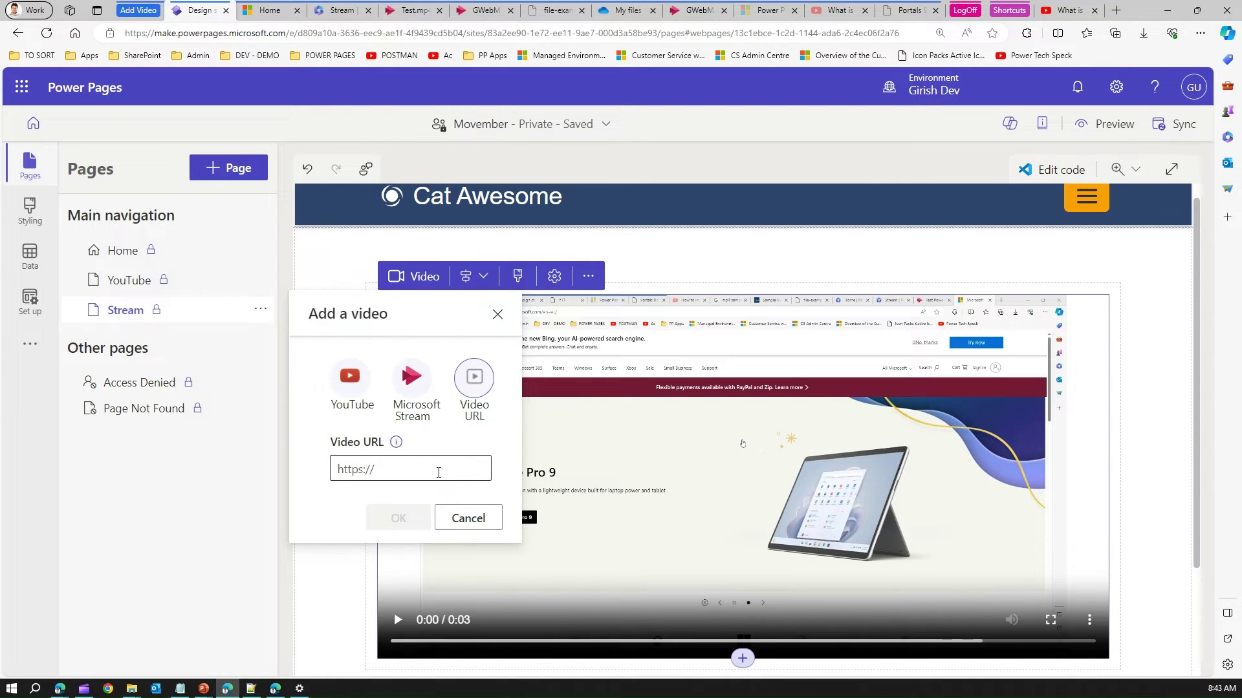
pyautogui.click(411, 378)
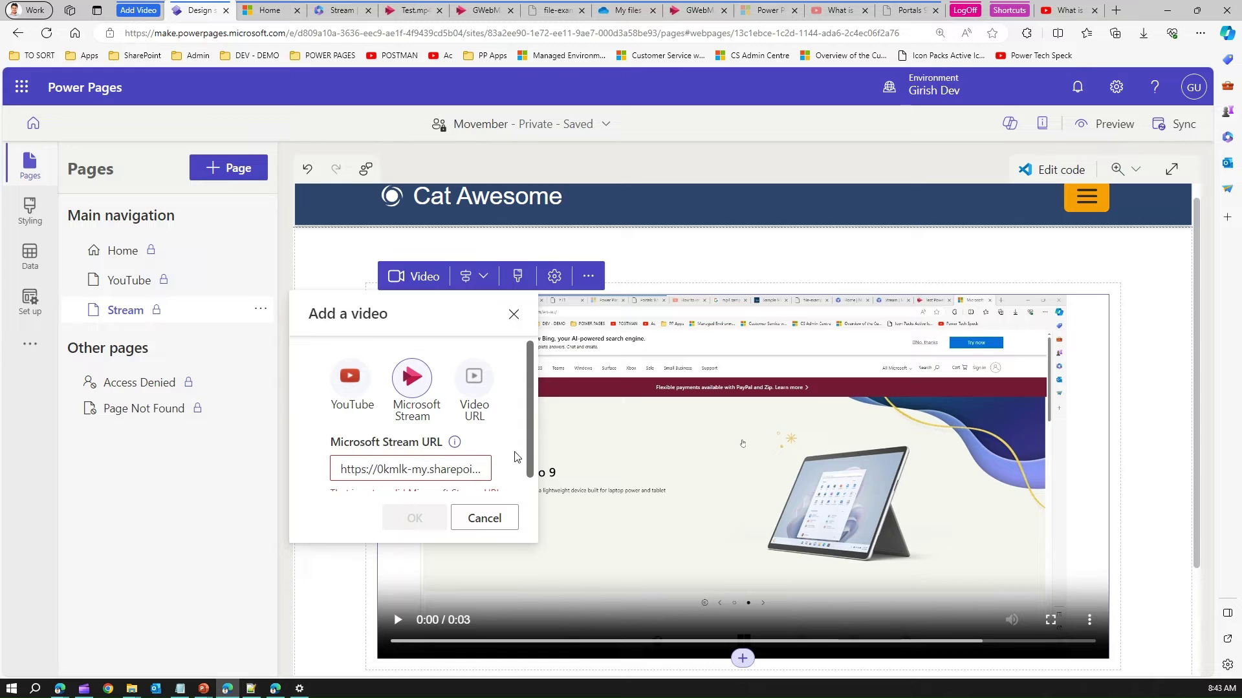
pyautogui.scroll(-1, 517, 460)
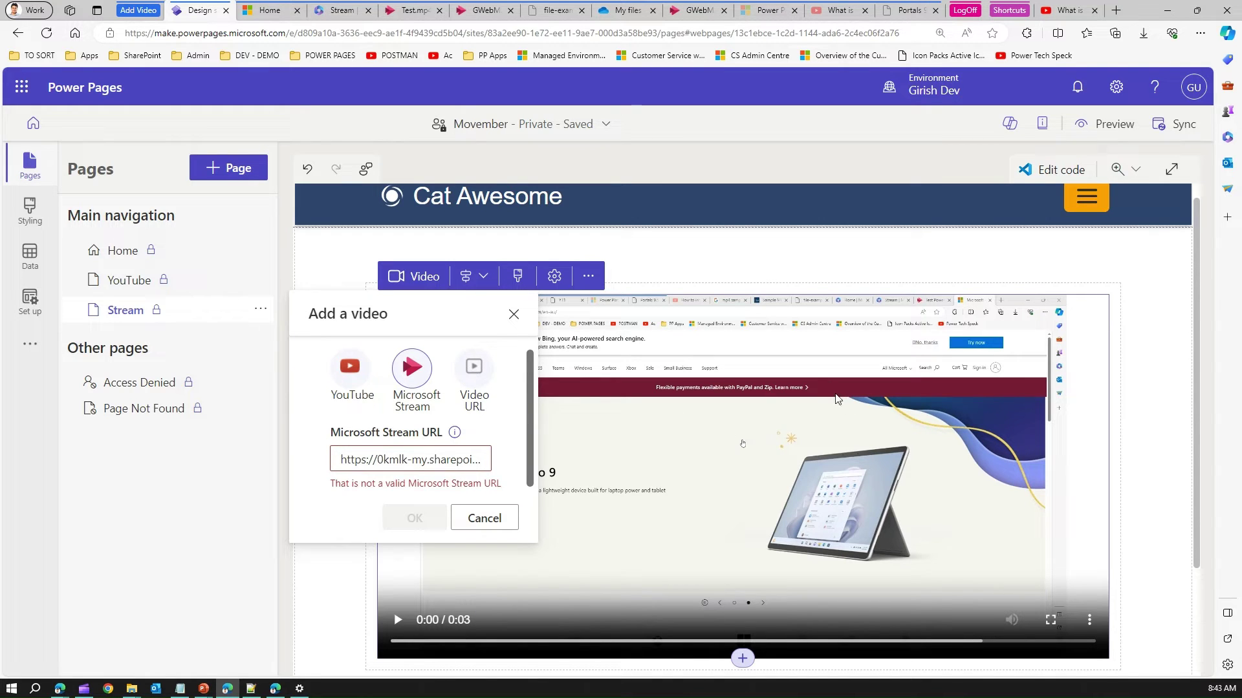
pyautogui.click(474, 369)
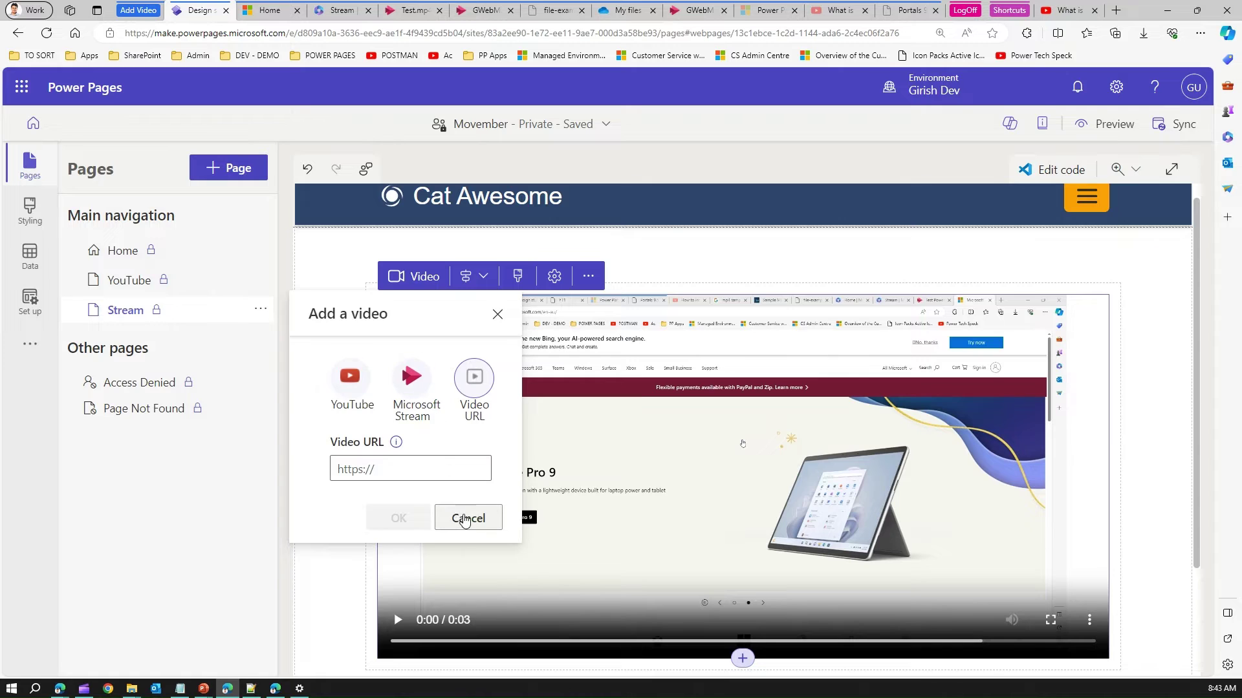
pyautogui.click(491, 518)
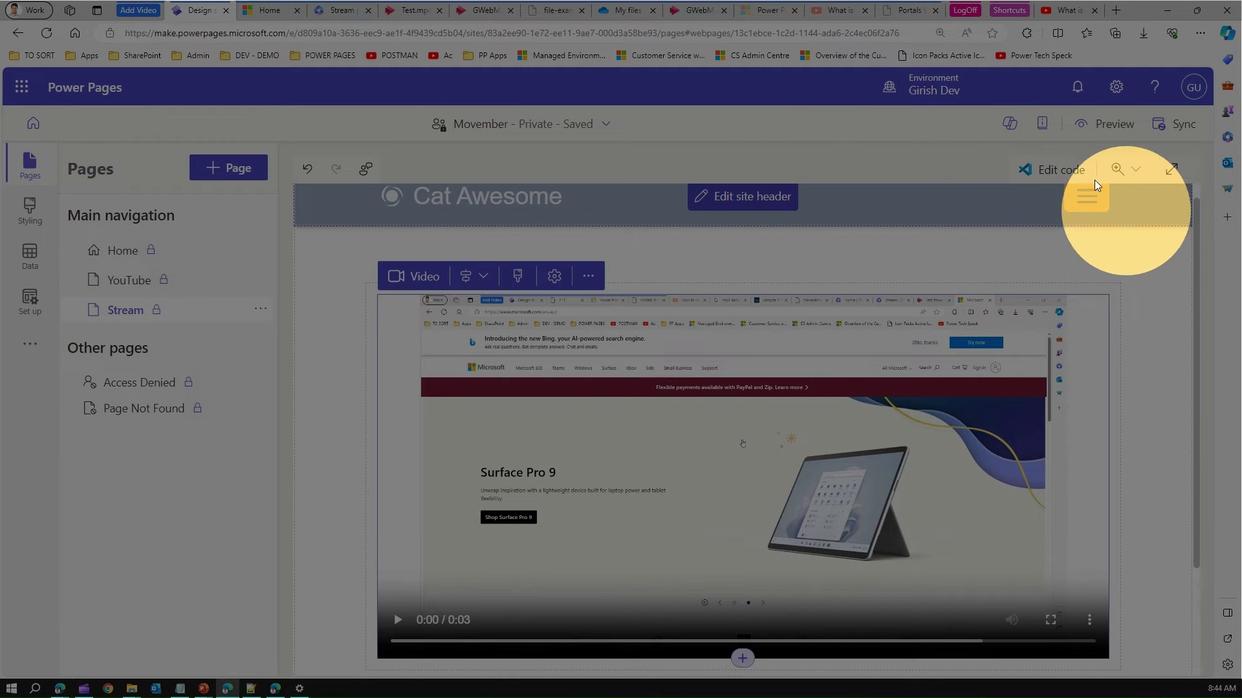
# Add an MP4 page with a video component set to the Video URL source
pyautogui.click(248, 170)
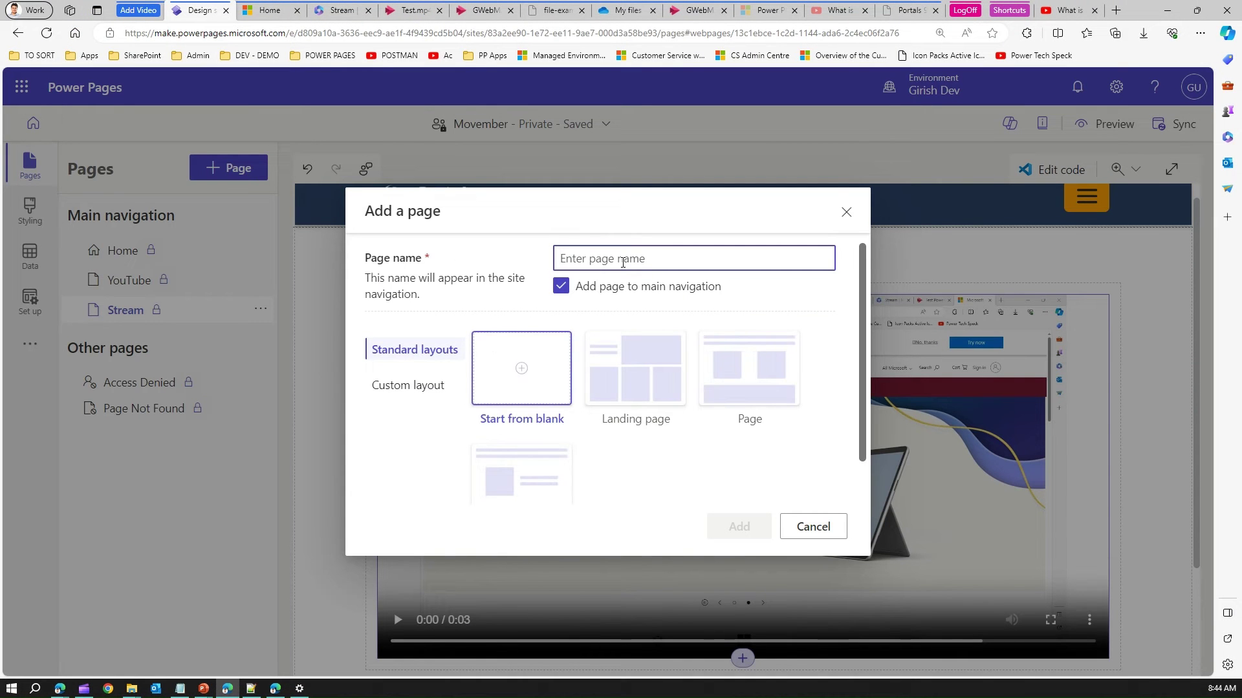
pyautogui.write('MP4')
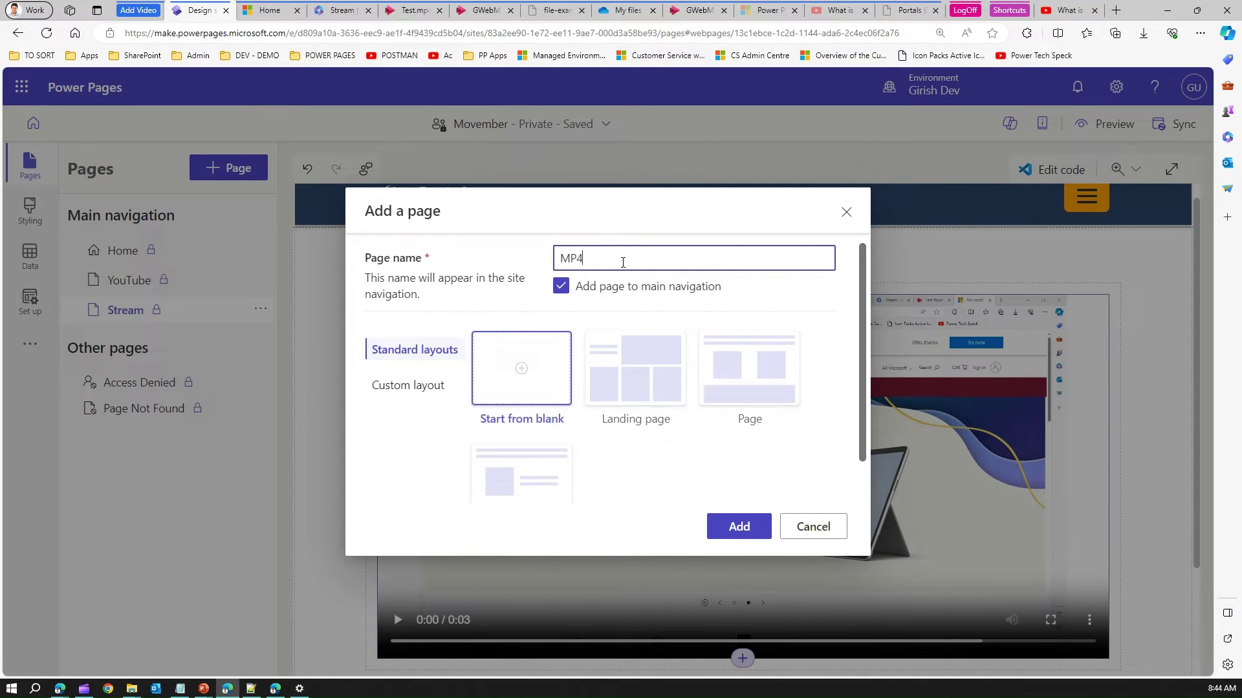
pyautogui.click(743, 529)
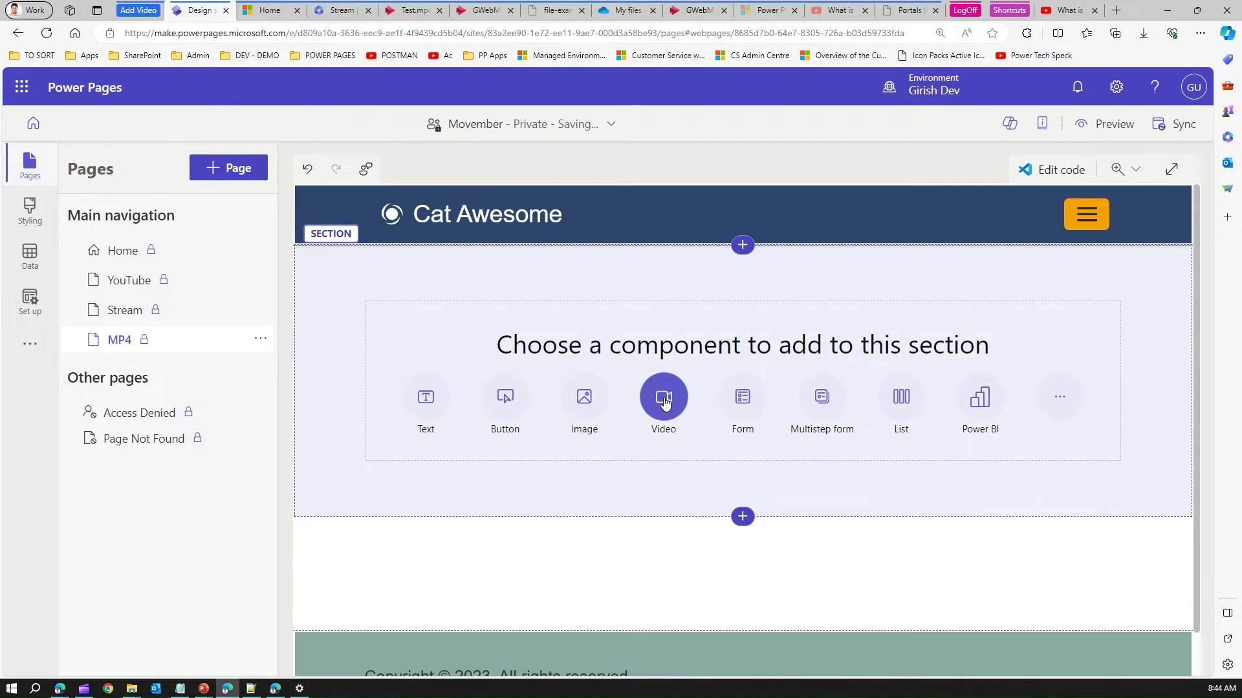
pyautogui.click(664, 399)
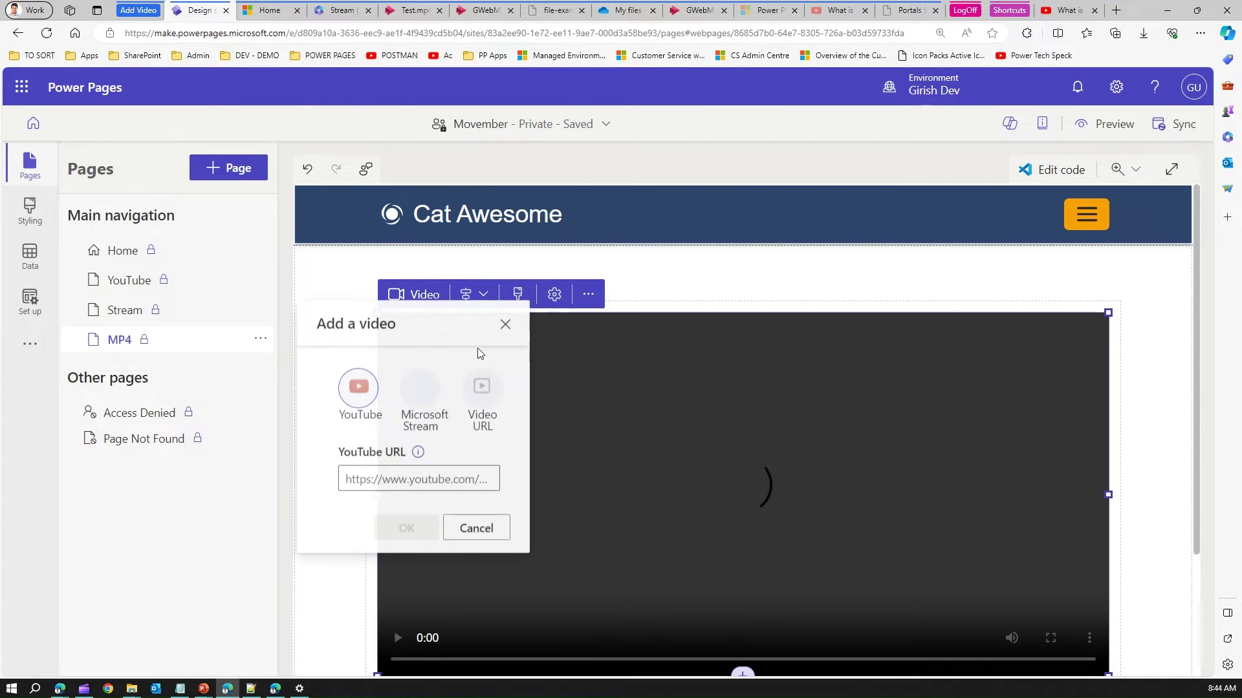
pyautogui.click(478, 403)
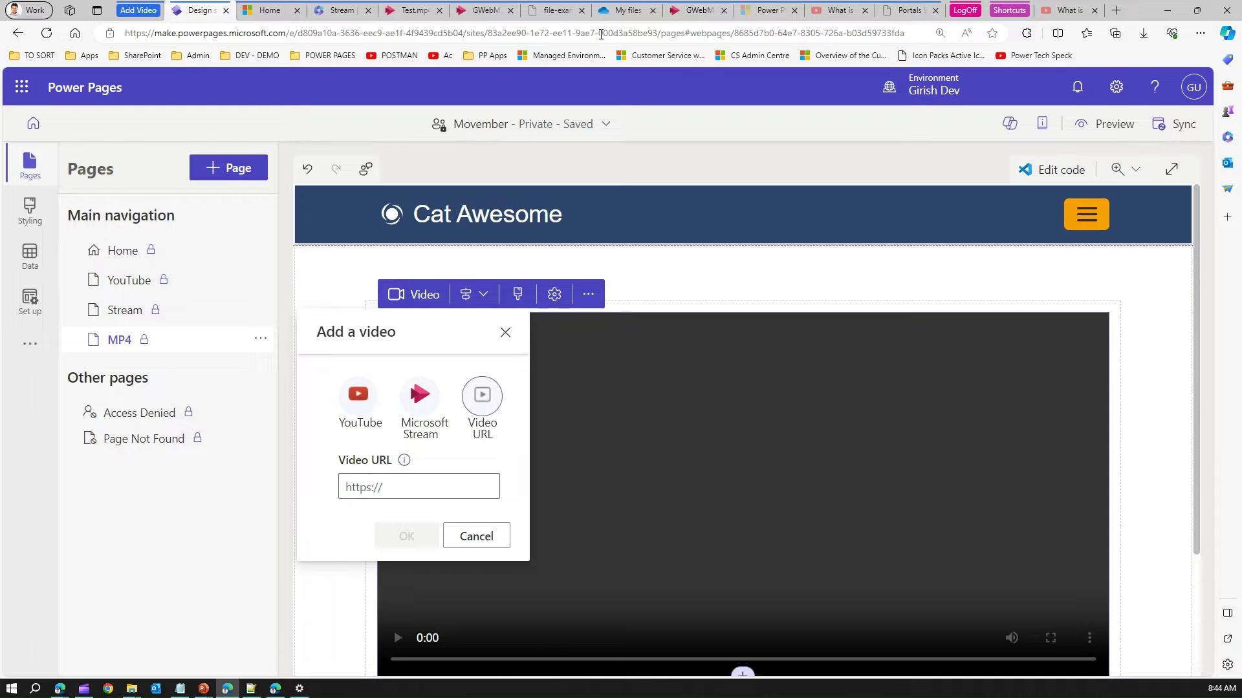
# Copy the file_example_MP4_480_1_5MG.mp4 web address from the file-examples tab
pyautogui.click(553, 11)
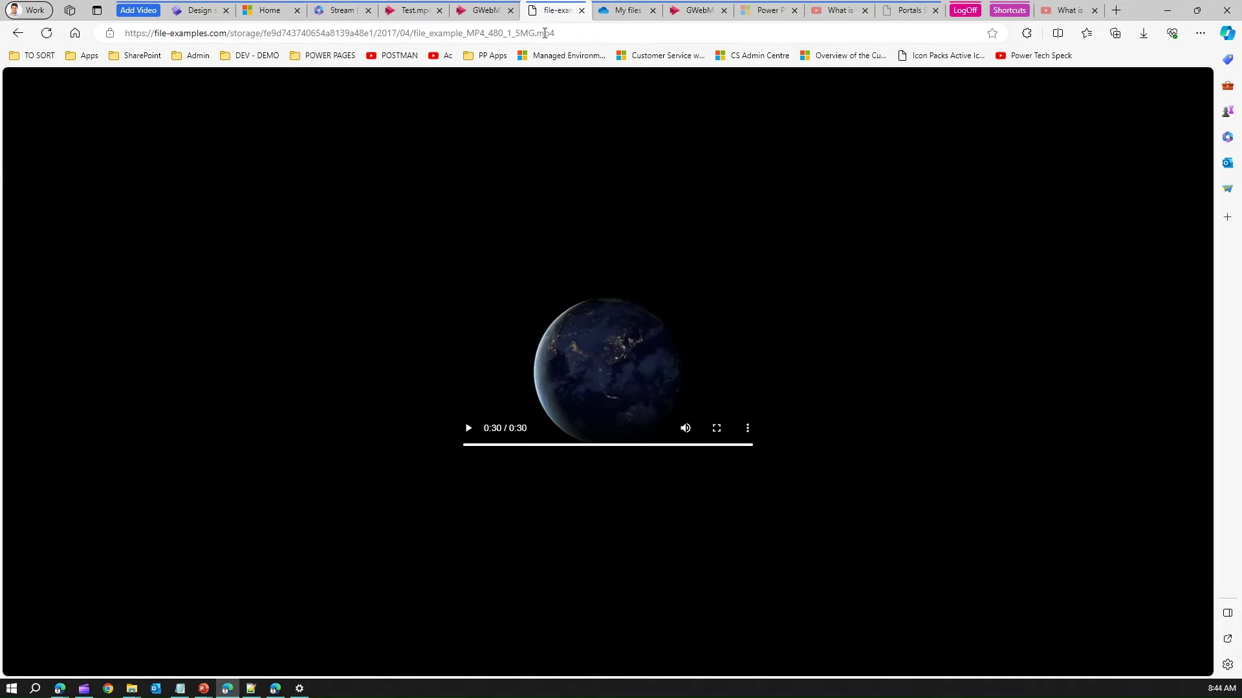
pyautogui.click(585, 32)
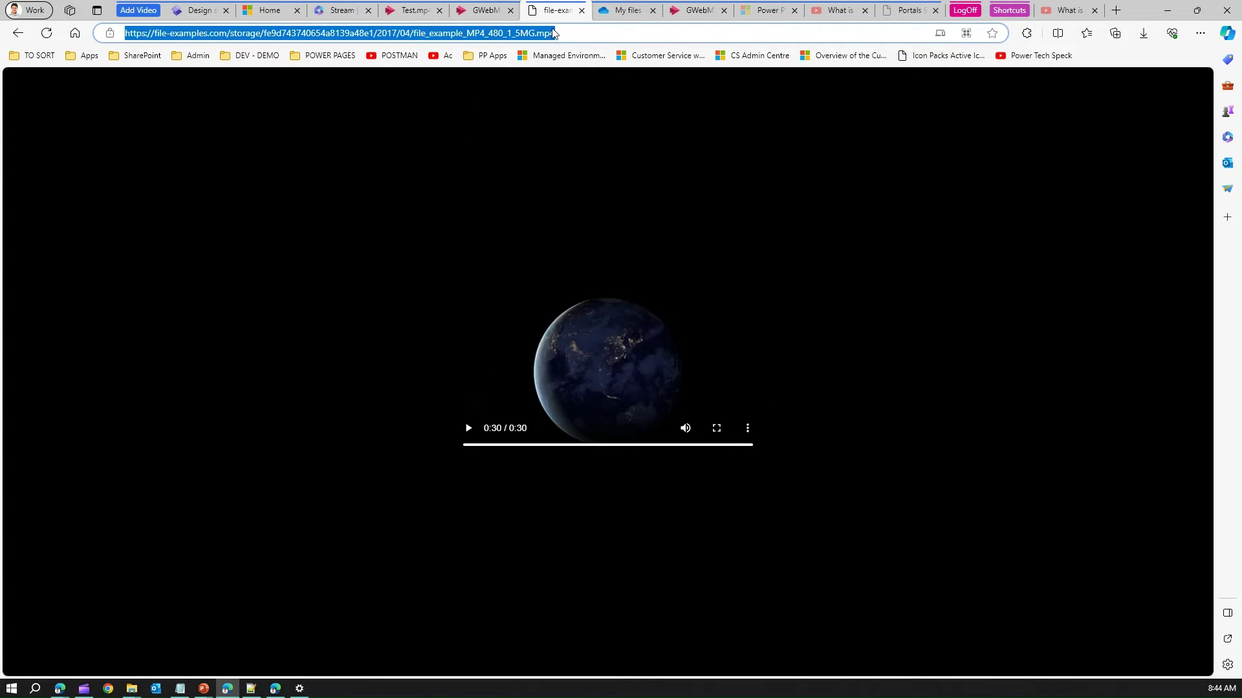
pyautogui.click(194, 13)
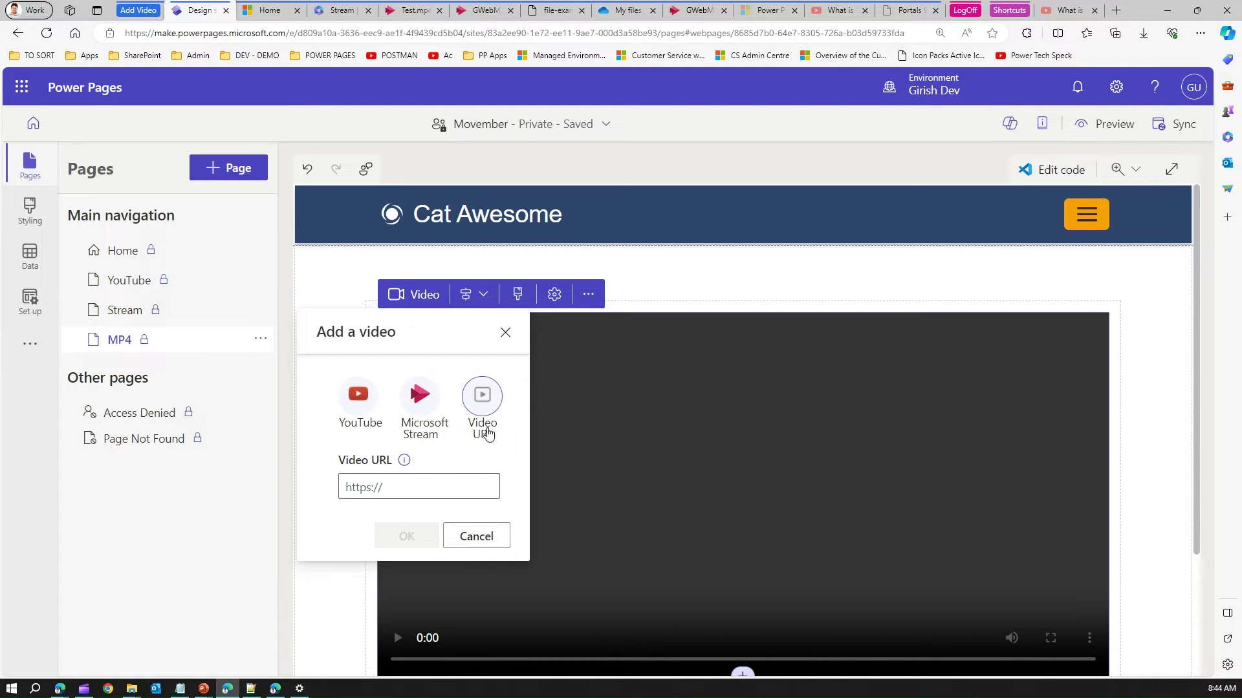
# Set the MP4 page's video URL to the copied file-examples MP4 address
pyautogui.click(423, 480)
pyautogui.hotkey('ctrl', 'v')
pyautogui.click(407, 536)
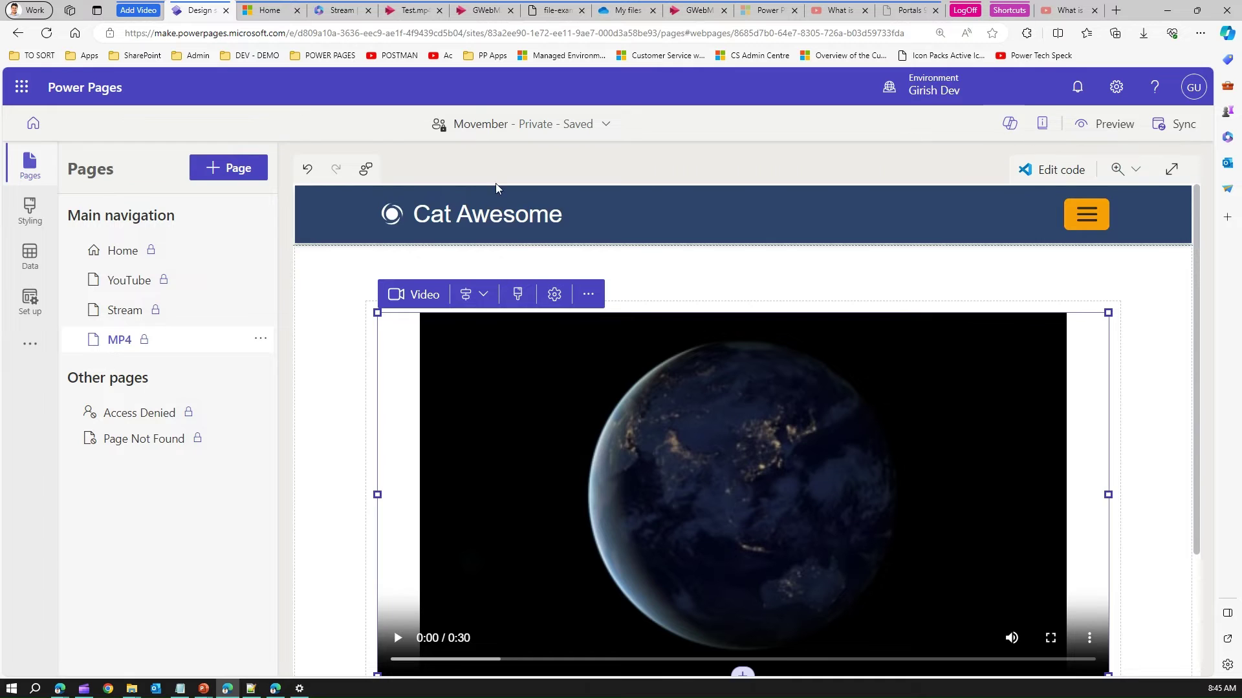
# Add a new page named iFrame to the site
pyautogui.click(243, 171)
pyautogui.write('iFrame')
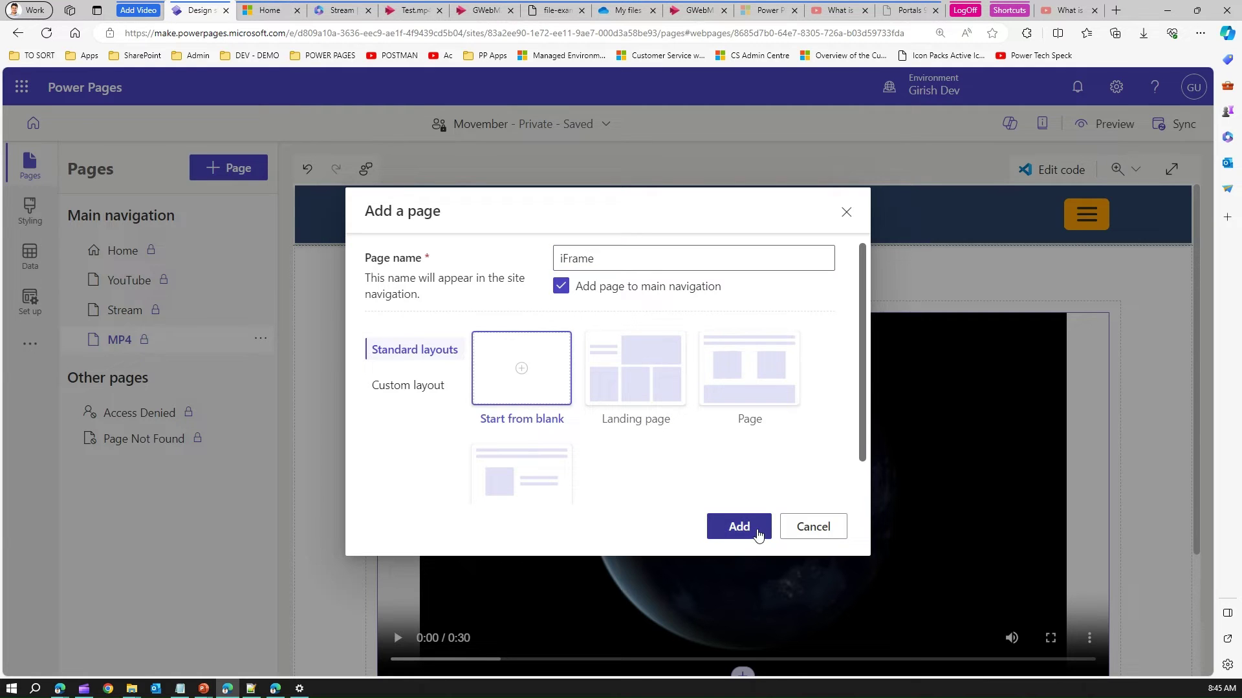
pyautogui.click(755, 528)
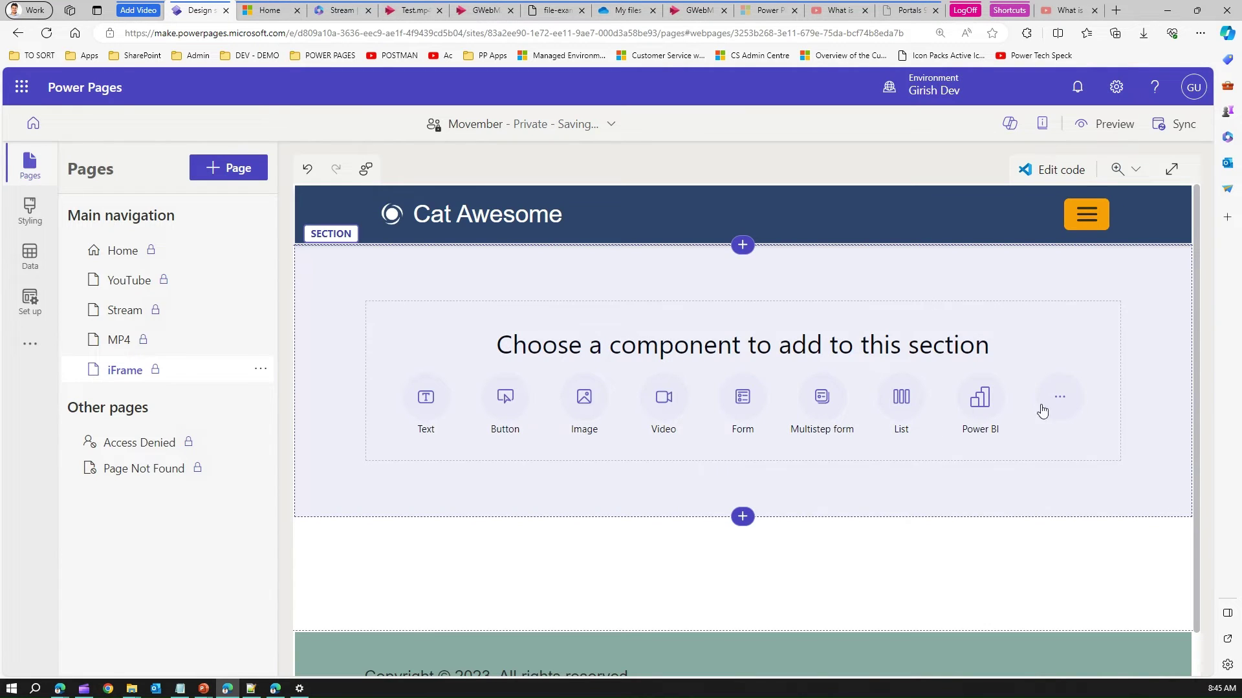
pyautogui.click(1064, 397)
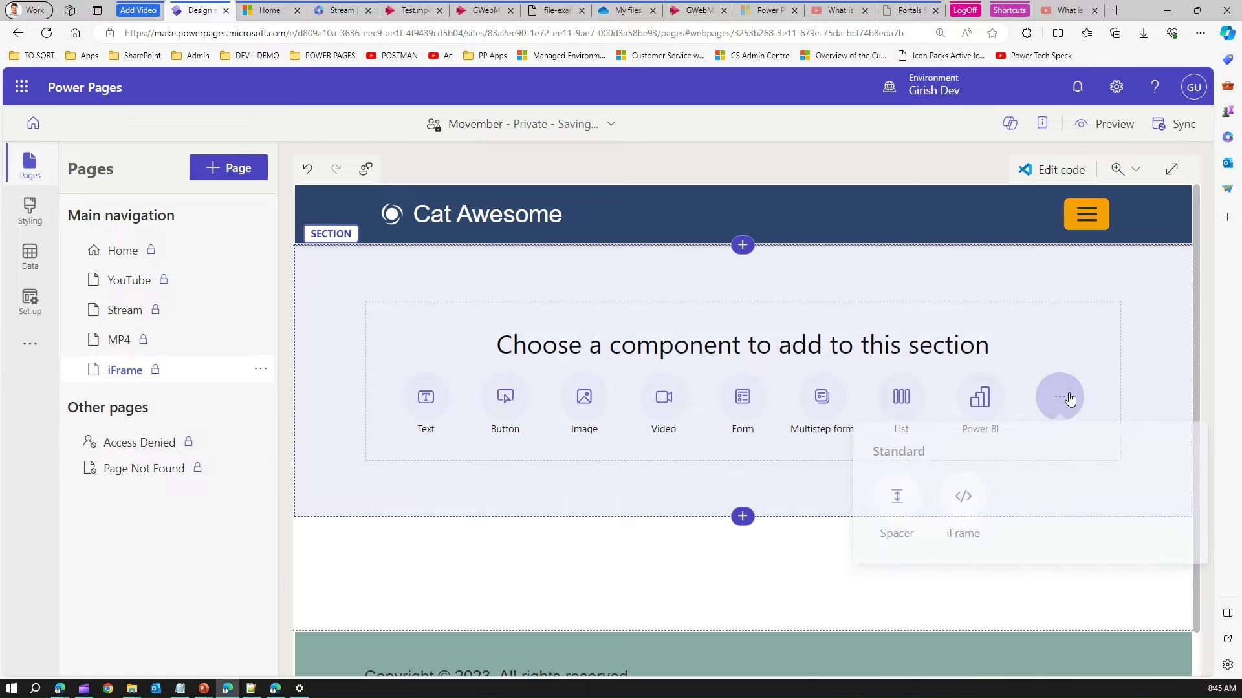
pyautogui.click(961, 507)
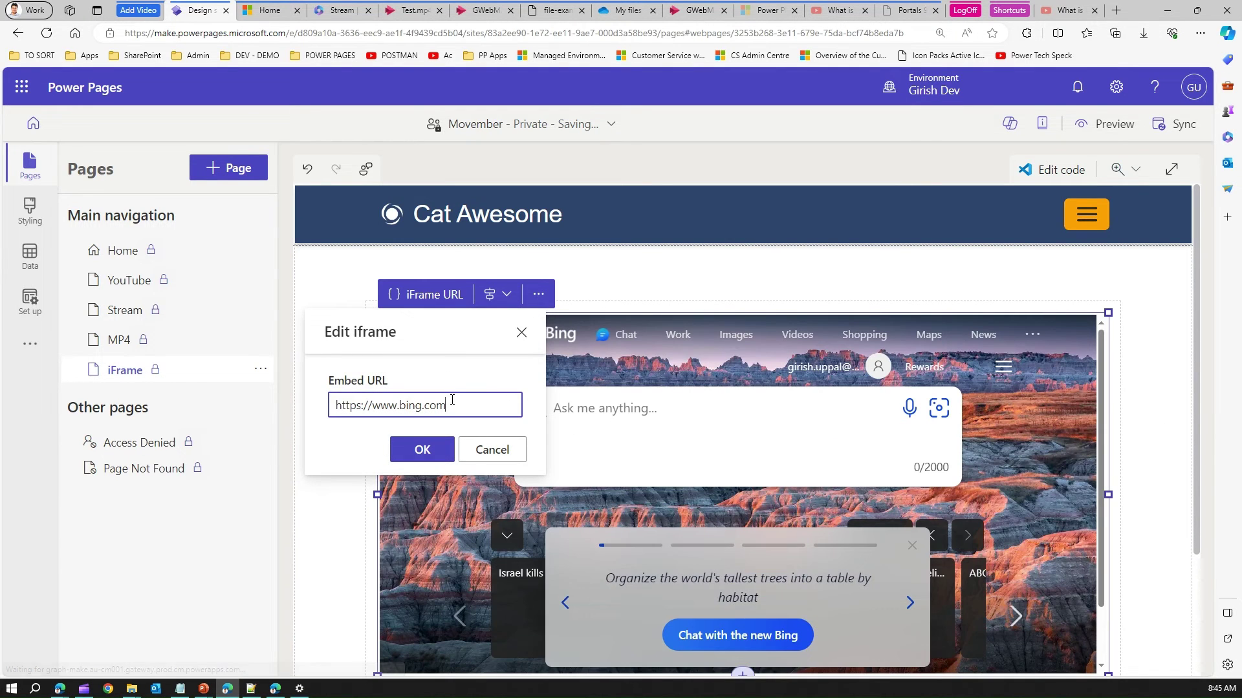
pyautogui.tripleClick(417, 404)
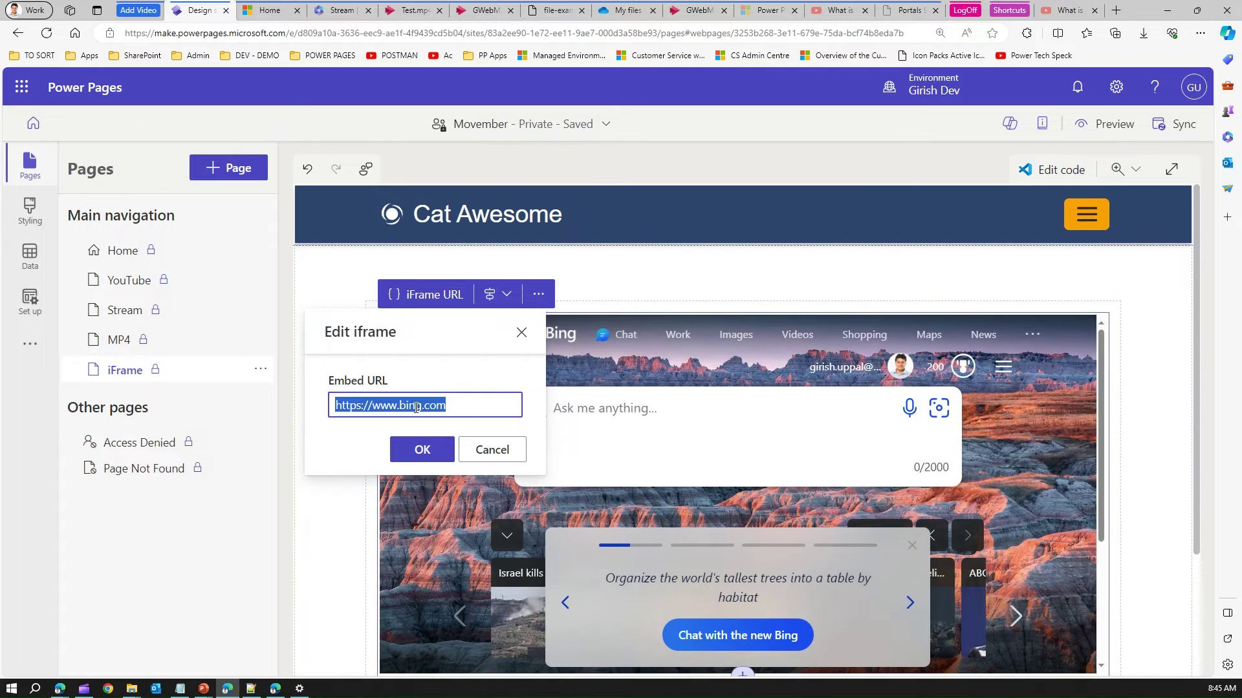
pyautogui.click(1065, 10)
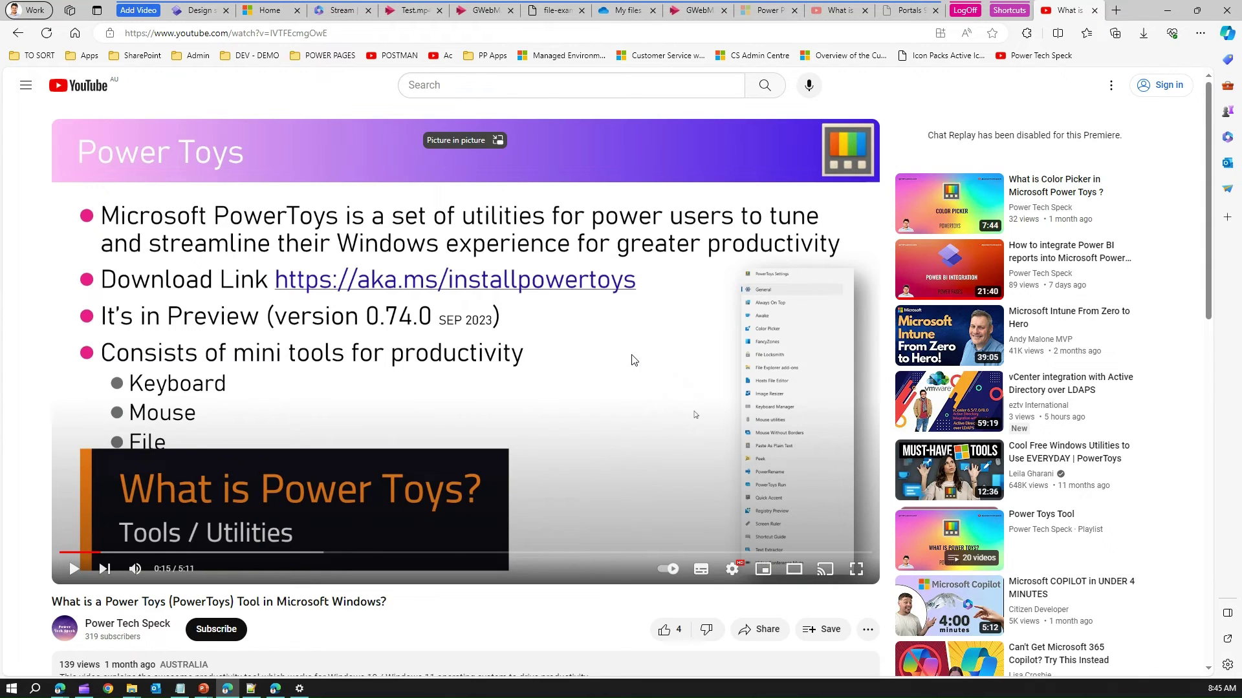
# Paste the Power Toys video's embed code on line 5 of the Notepad++ note and select its src URL
pyautogui.rightClick(633, 359)
pyautogui.click(685, 451)
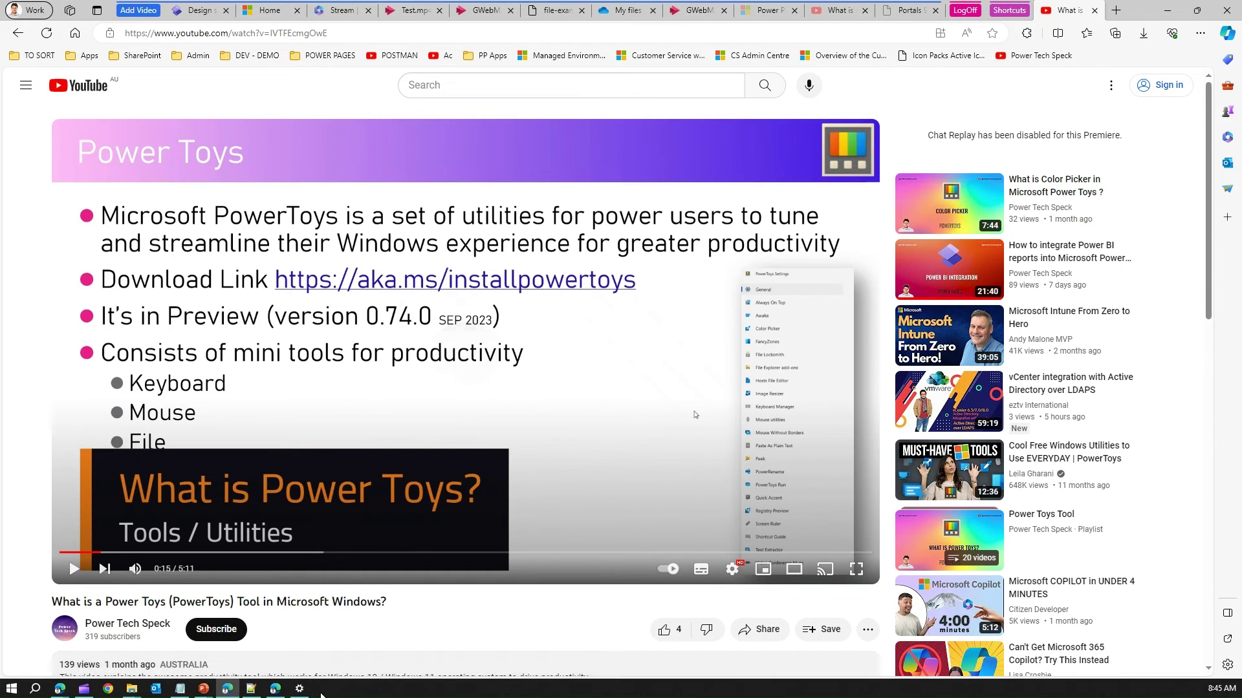
pyautogui.click(251, 689)
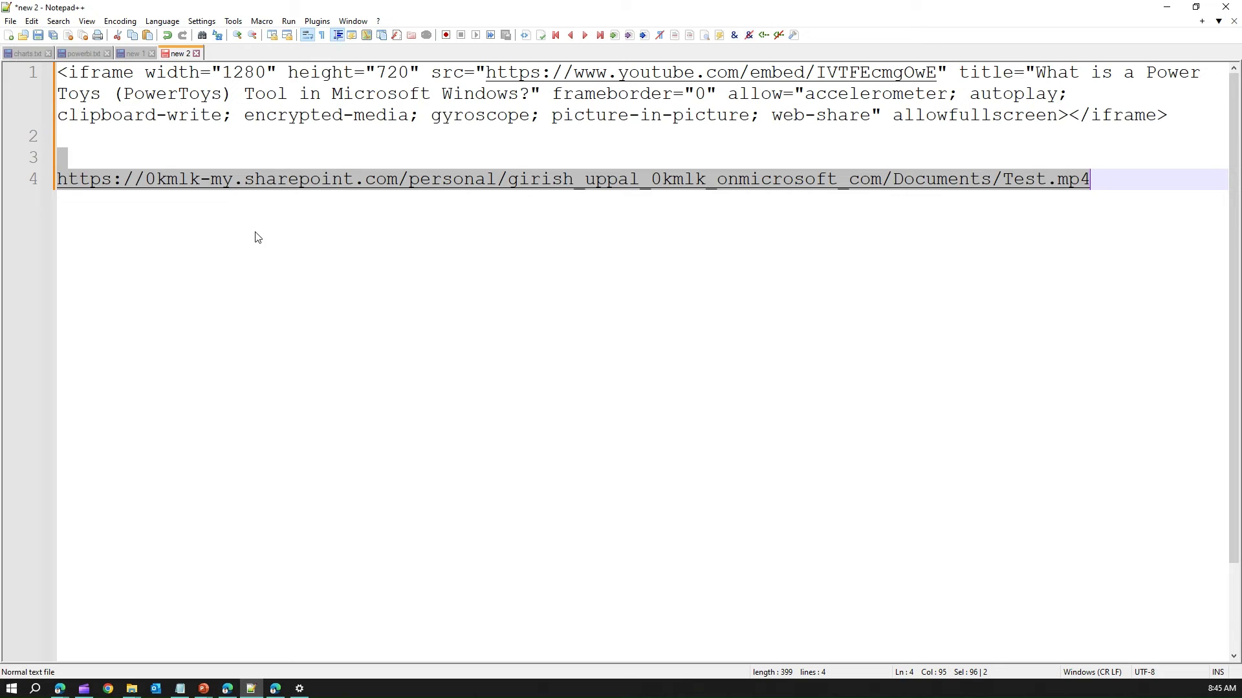
pyautogui.press('Right')
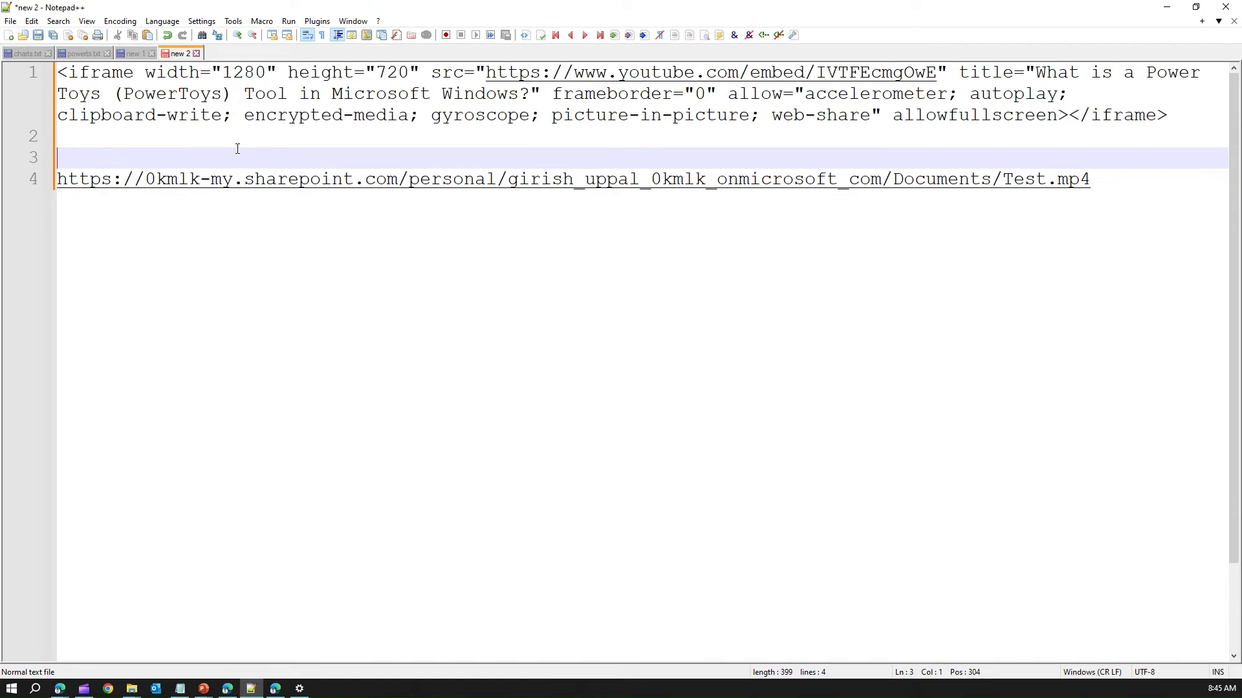
pyautogui.press('Return')
pyautogui.press('Return')
pyautogui.hotkey('ctrl', 'v')
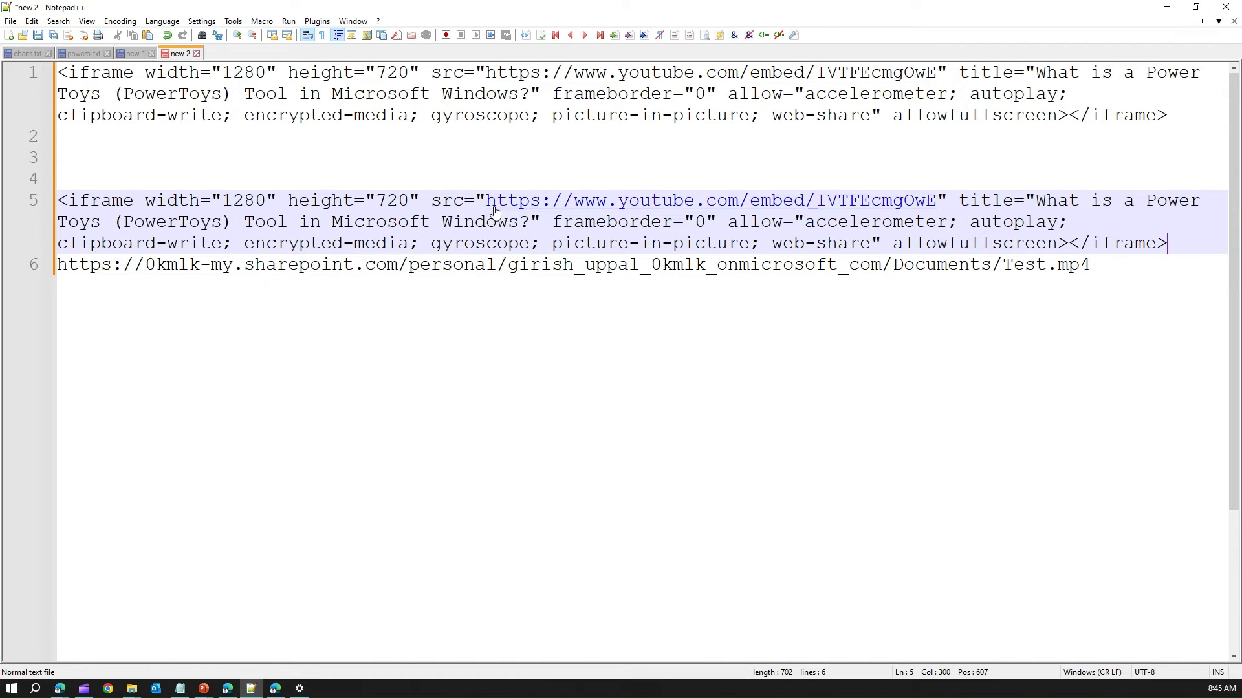
pyautogui.moveTo(486, 201); pyautogui.dragTo(935, 198)
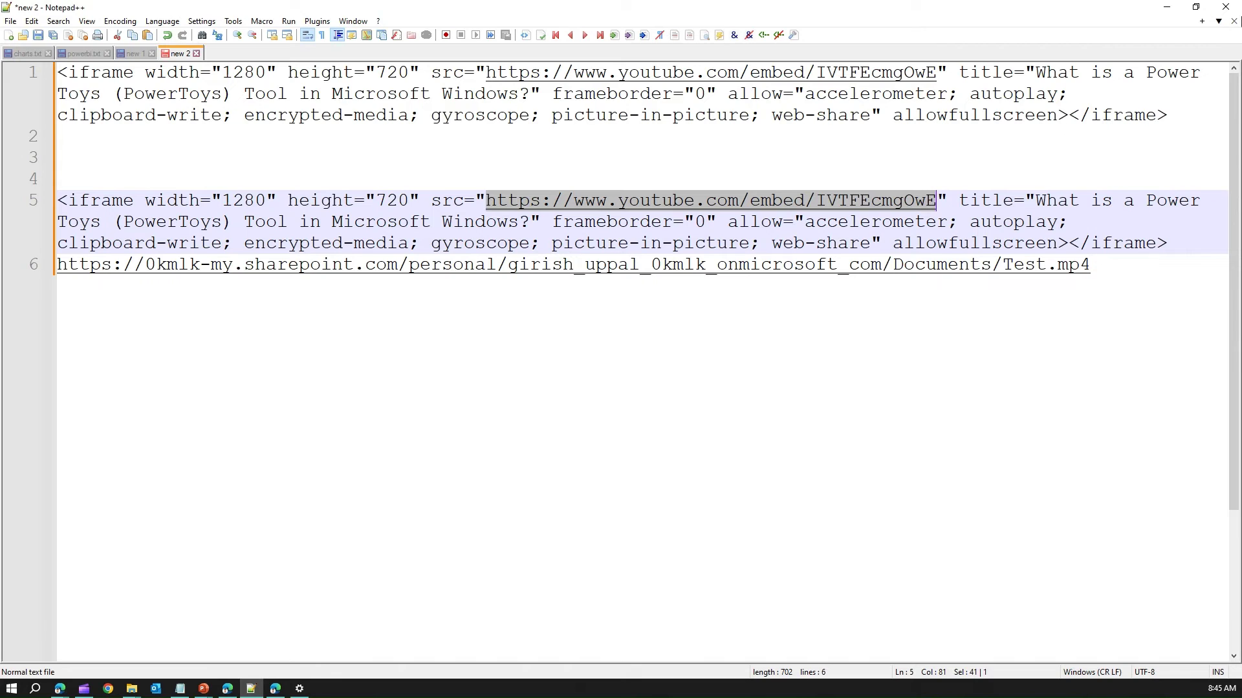
pyautogui.click(1167, 7)
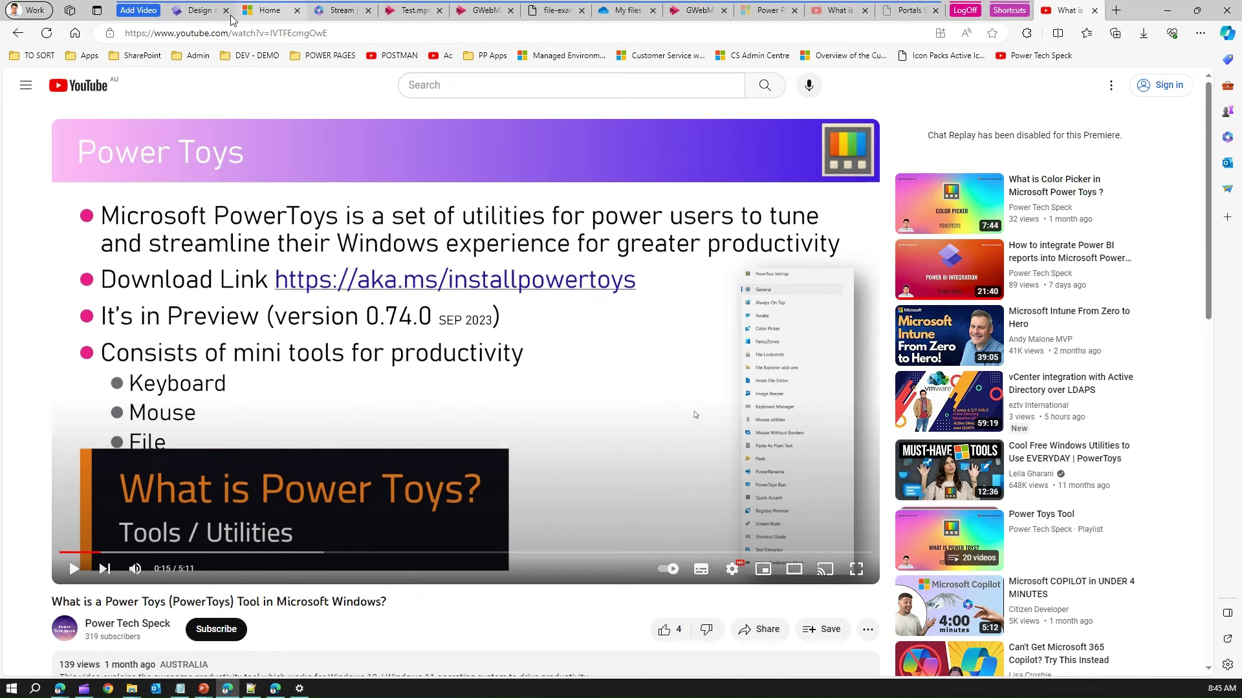
# Replace the iframe's Bing URL with the YouTube Power Toys embed URL
pyautogui.click(198, 10)
pyautogui.click(448, 402)
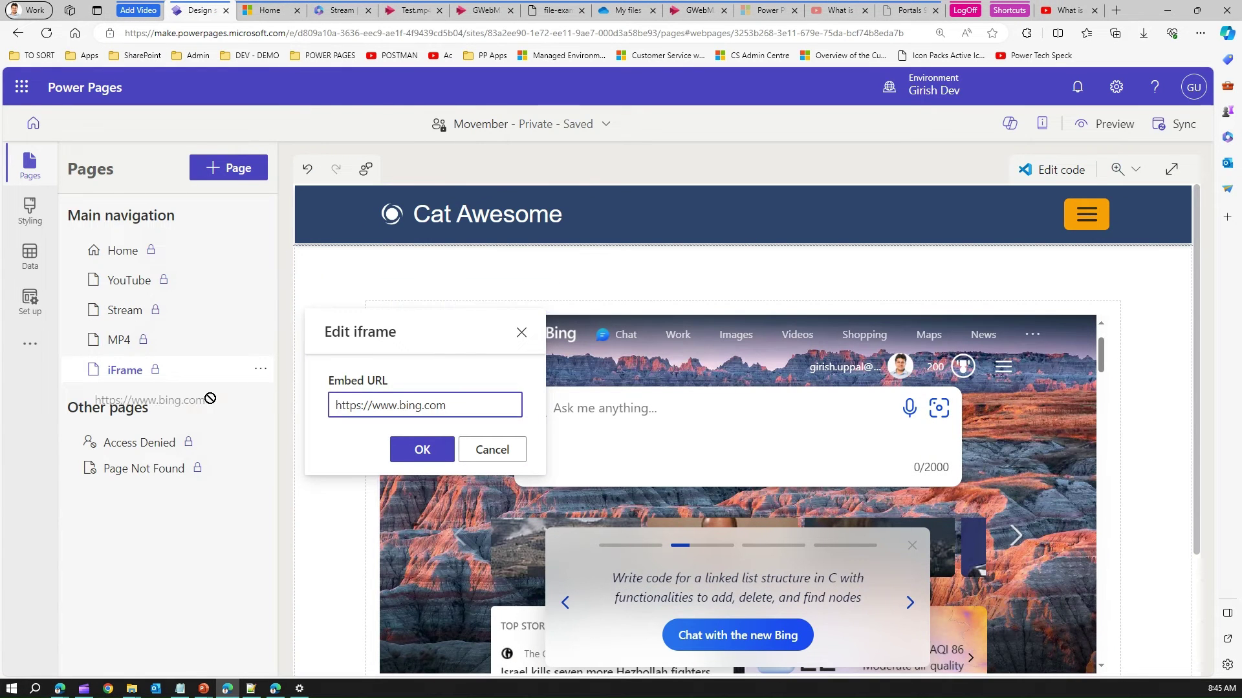
pyautogui.hotkey('ctrl', 'a')
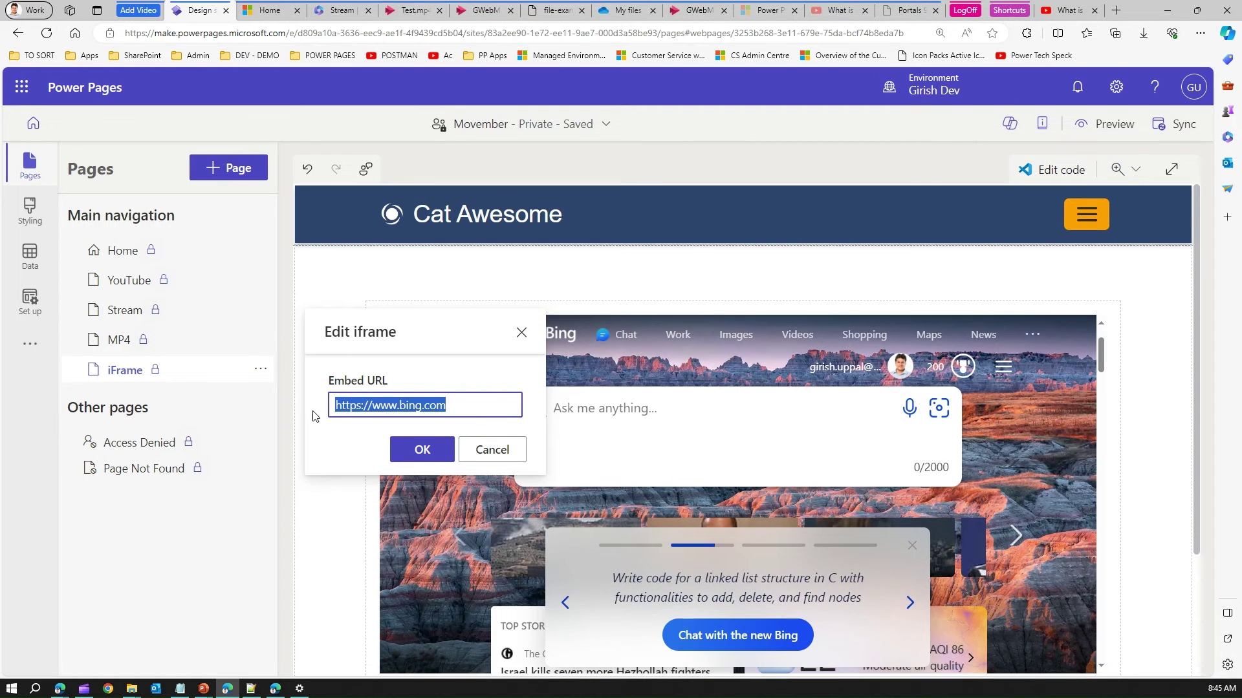
pyautogui.hotkey('ctrl', 'v')
pyautogui.click(418, 449)
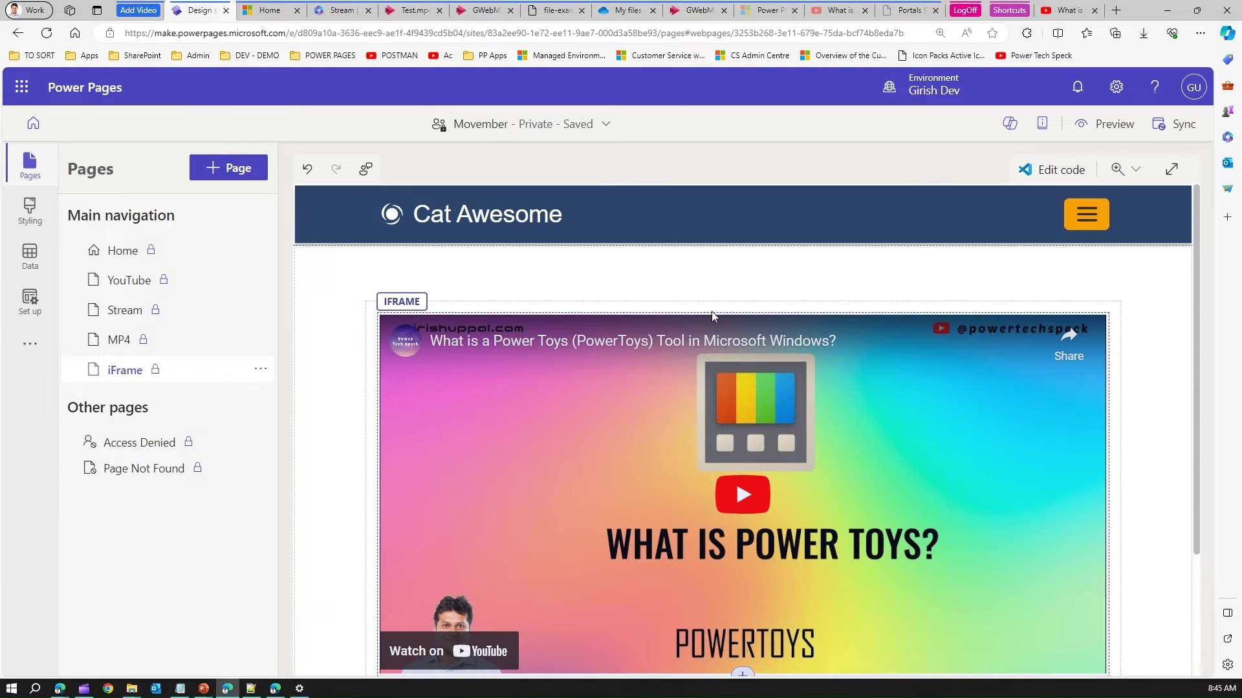
# Insert a second iFrame component below the YouTube video
pyautogui.scroll(-3, 748, 313)
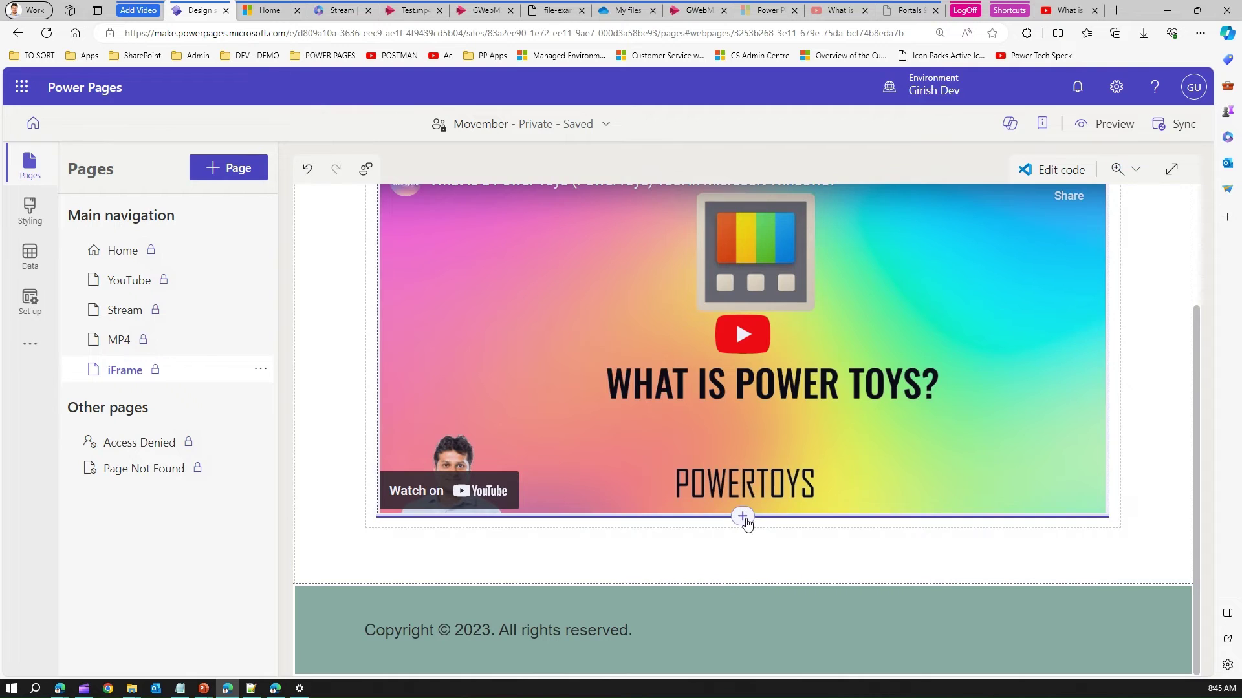
pyautogui.click(743, 517)
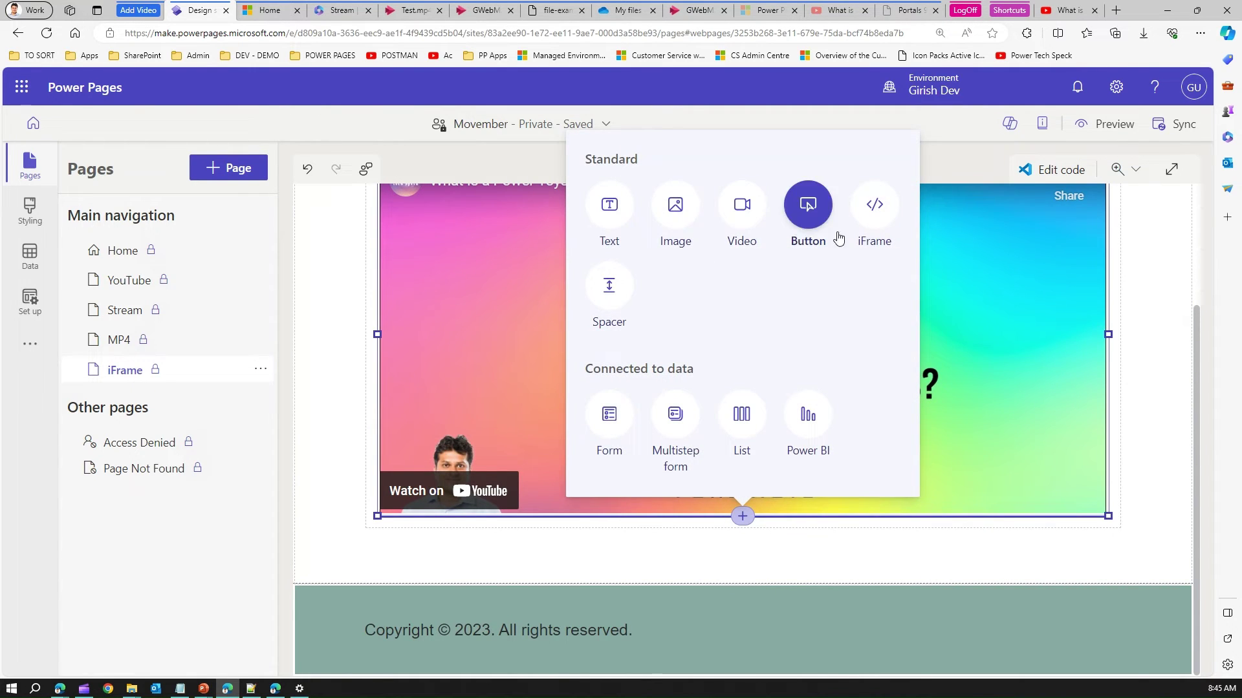
pyautogui.click(867, 216)
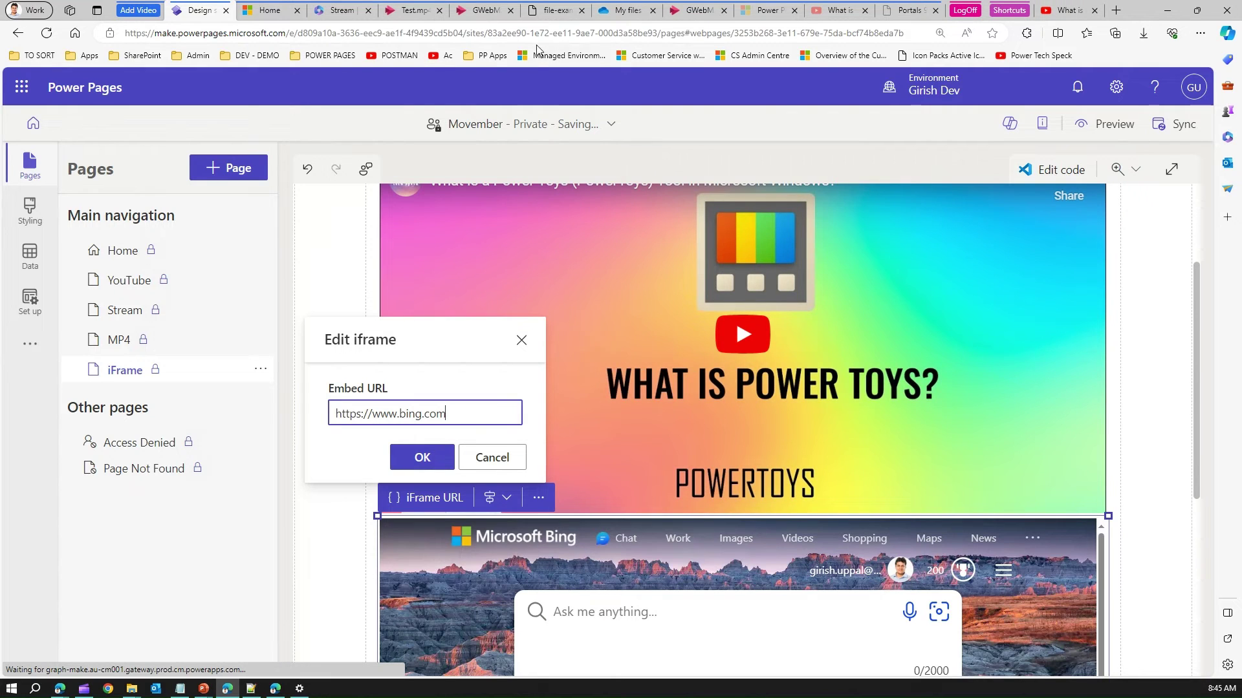
pyautogui.click(414, 11)
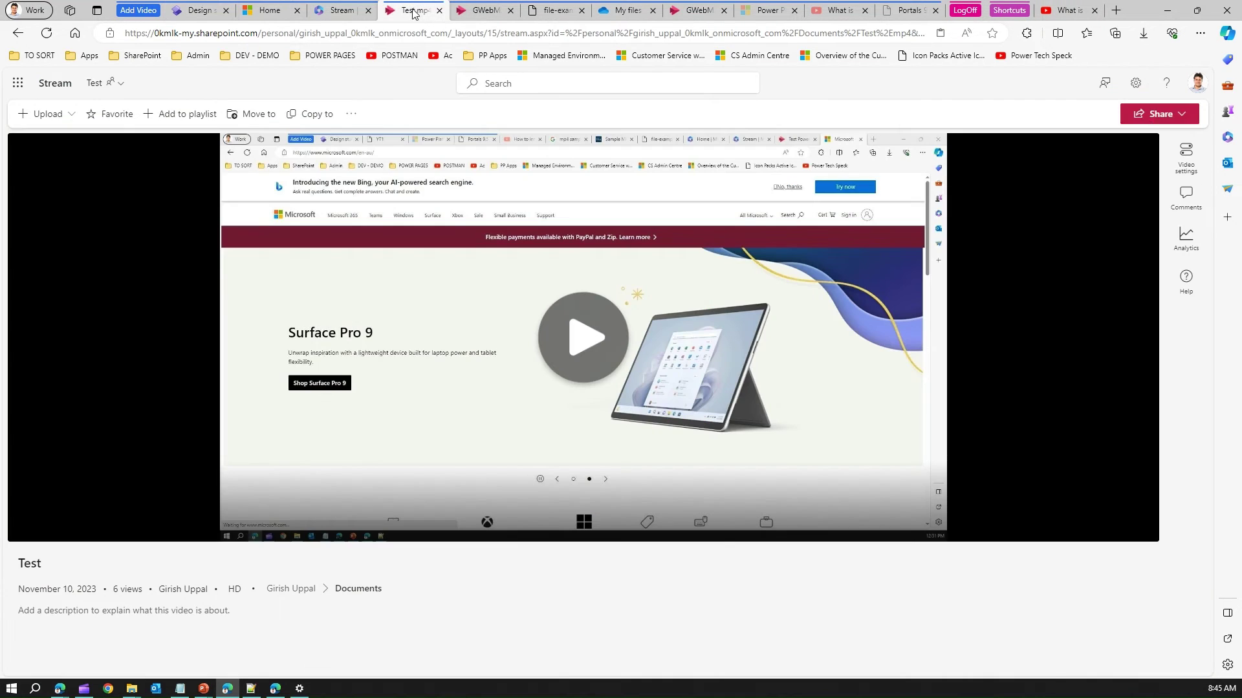
# Select the src URL in Stream's Test.mp4 embed code, then select the second iframe's Bing URL in Power Pages
pyautogui.click(1192, 116)
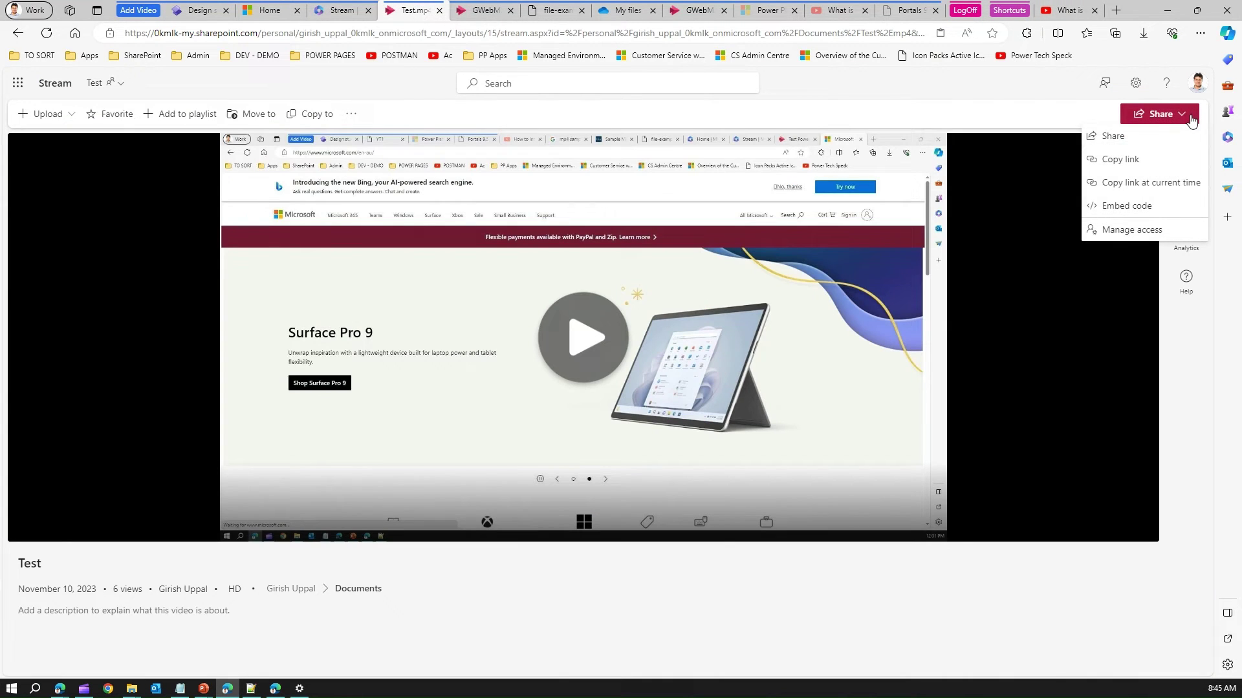
pyautogui.click(1169, 214)
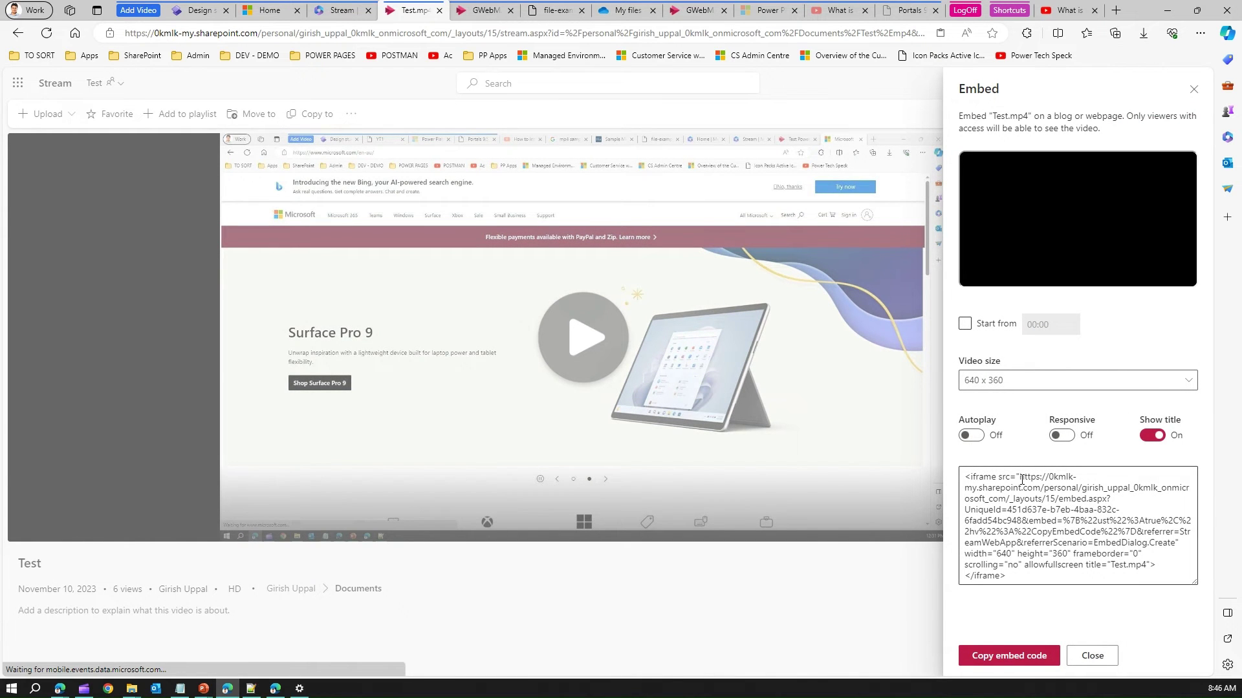
pyautogui.moveTo(1021, 479); pyautogui.dragTo(1168, 542)
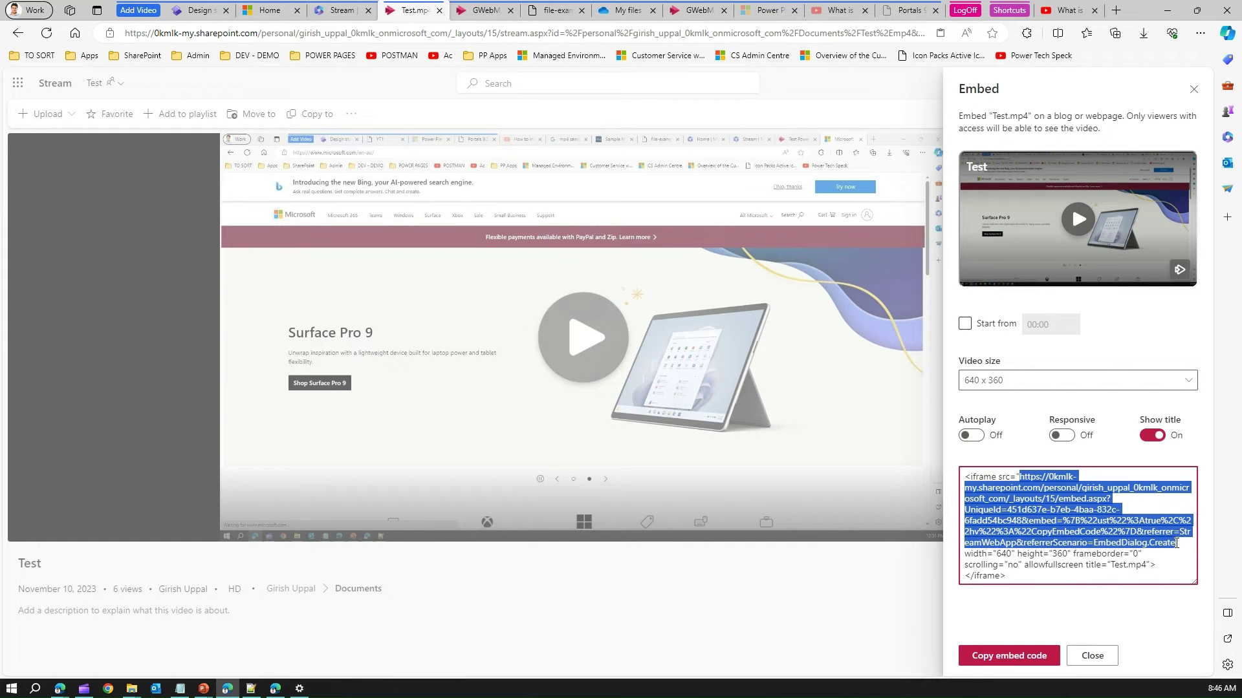
pyautogui.click(199, 11)
pyautogui.tripleClick(428, 415)
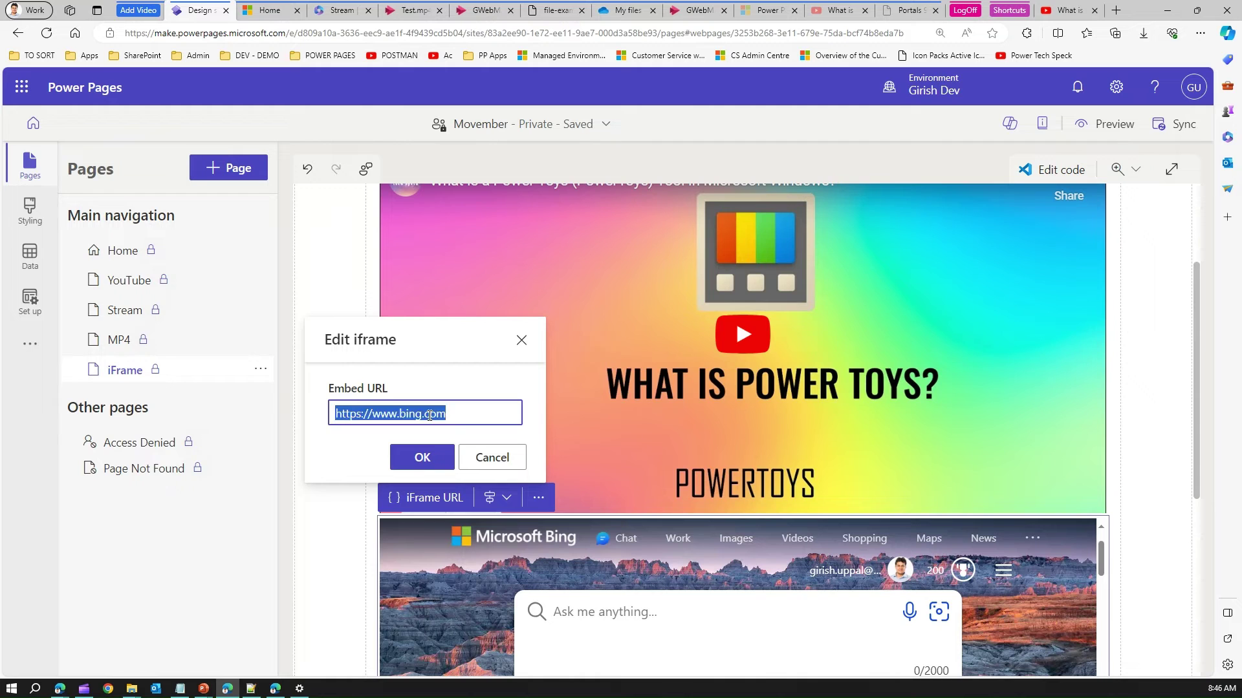
pyautogui.hotkey('ctrl', 'v')
pyautogui.click(424, 457)
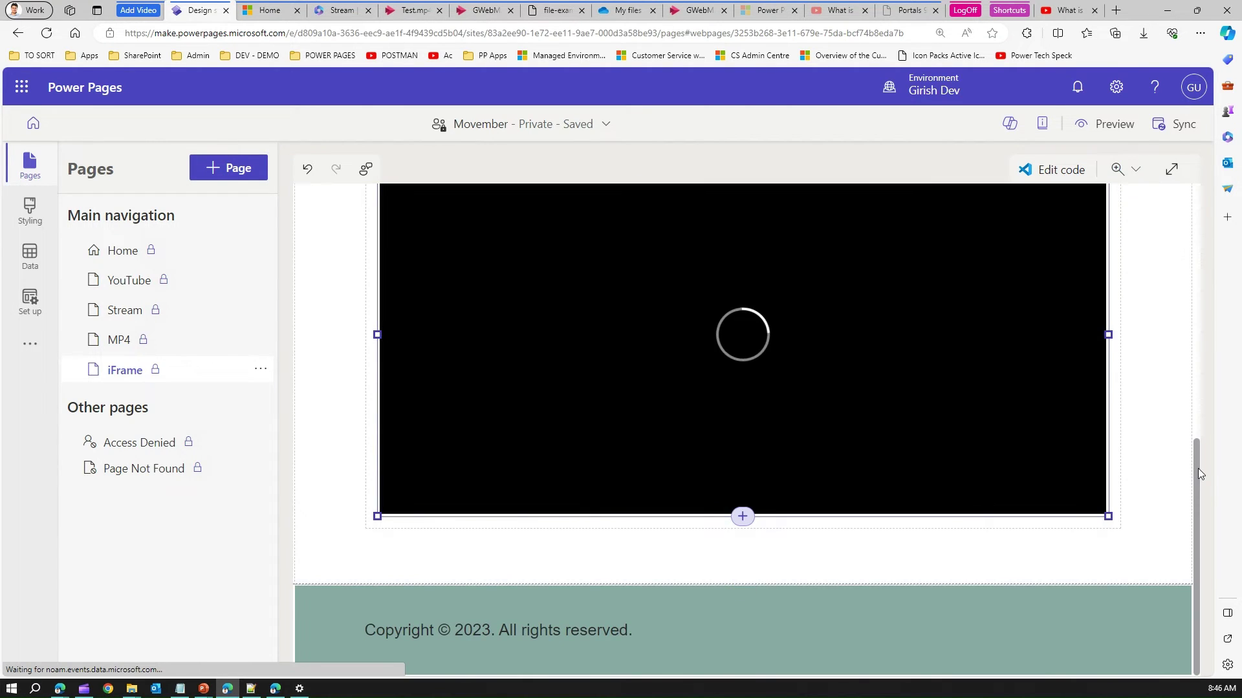
pyautogui.moveTo(1197, 469); pyautogui.dragTo(1206, 445)
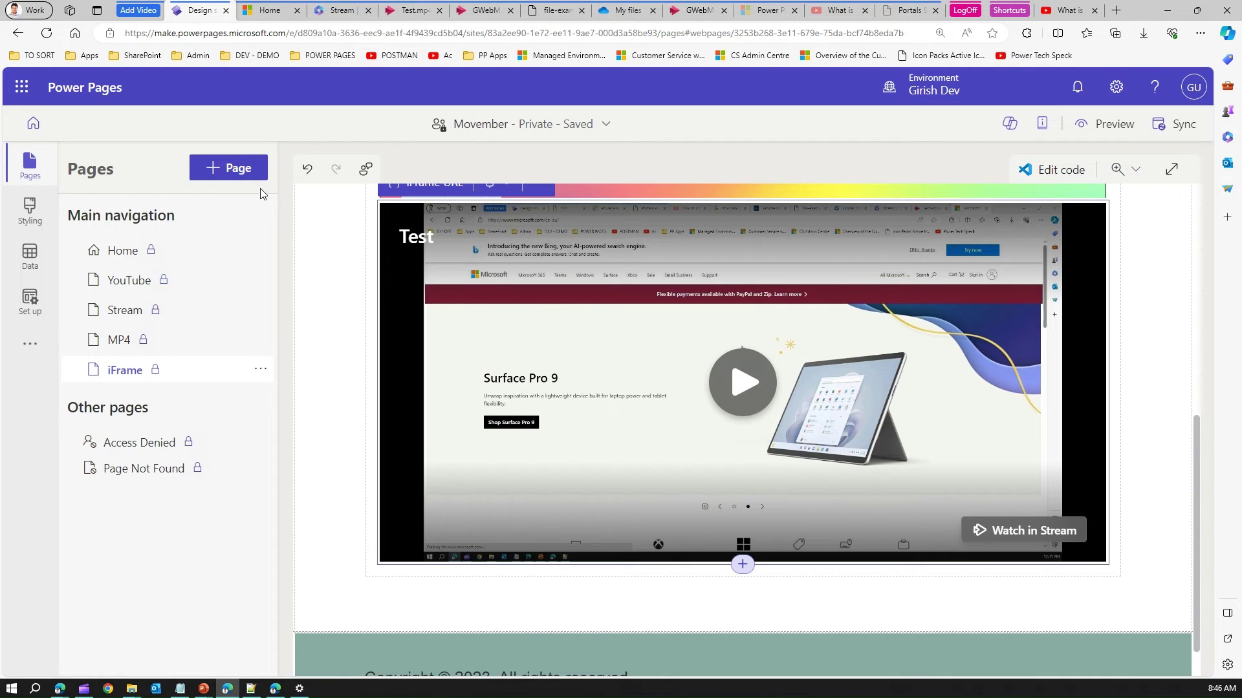
# Add a page named Embed and open its code in Visual Studio Code for the Web
pyautogui.click(230, 170)
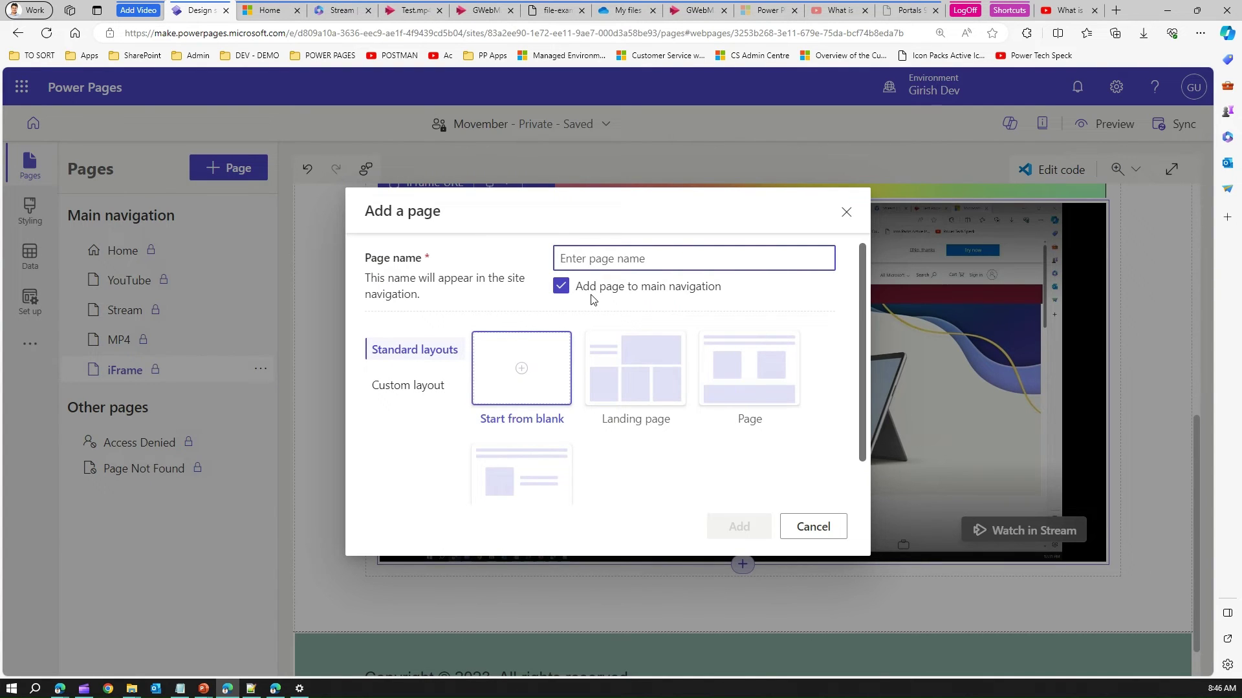
pyautogui.write('Embed')
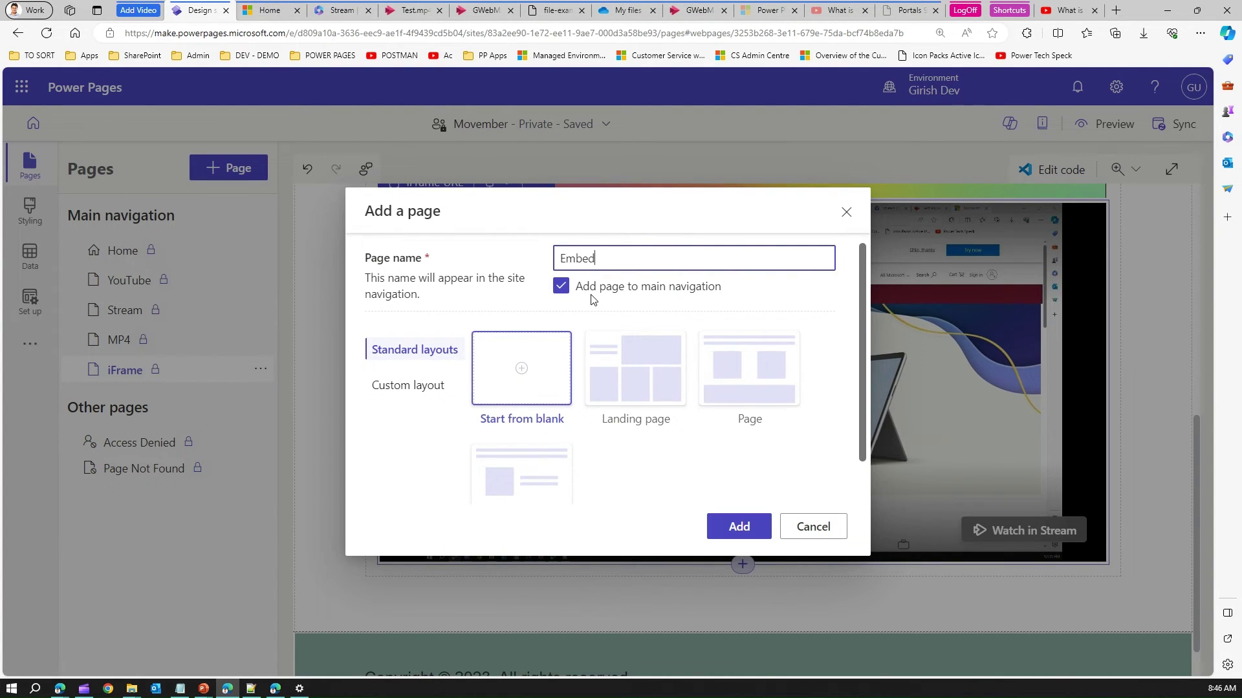
pyautogui.click(739, 527)
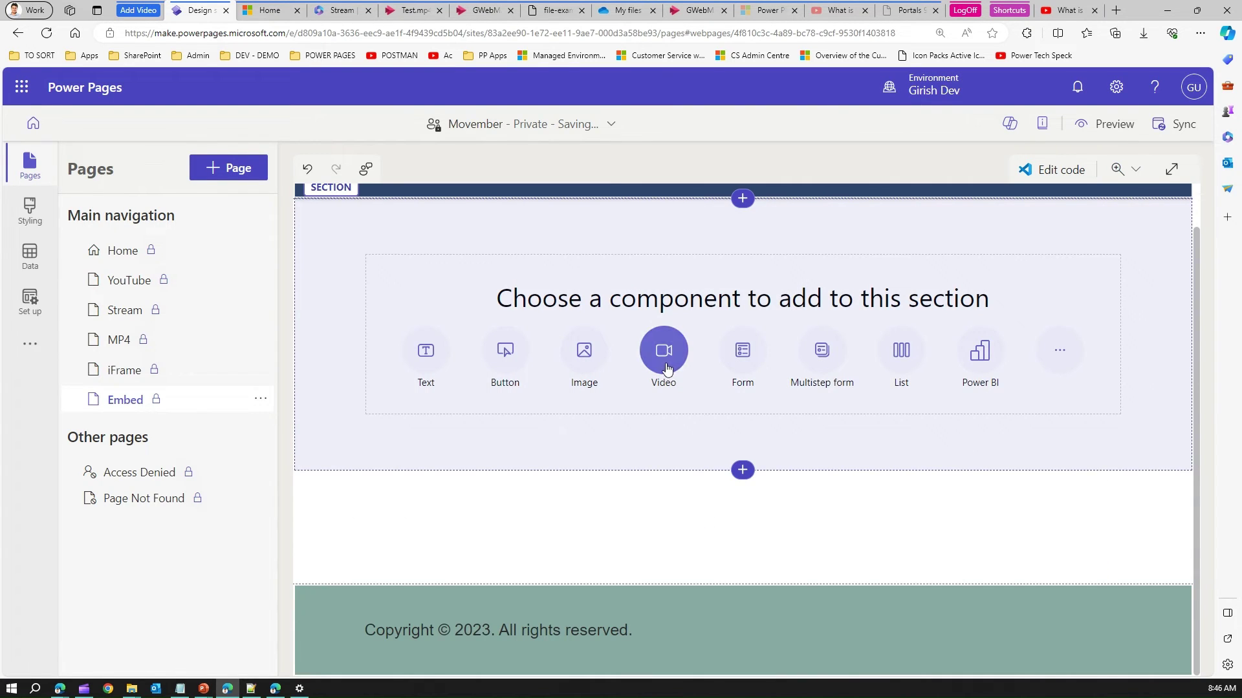
pyautogui.click(1049, 170)
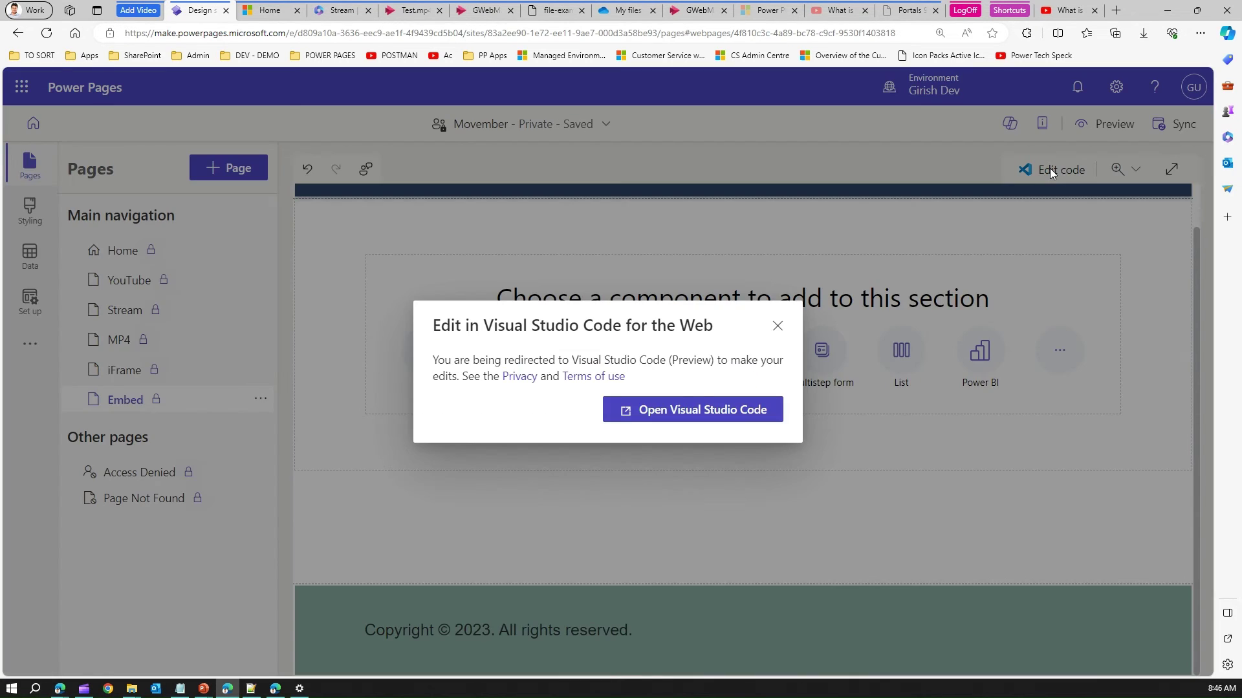
pyautogui.click(687, 406)
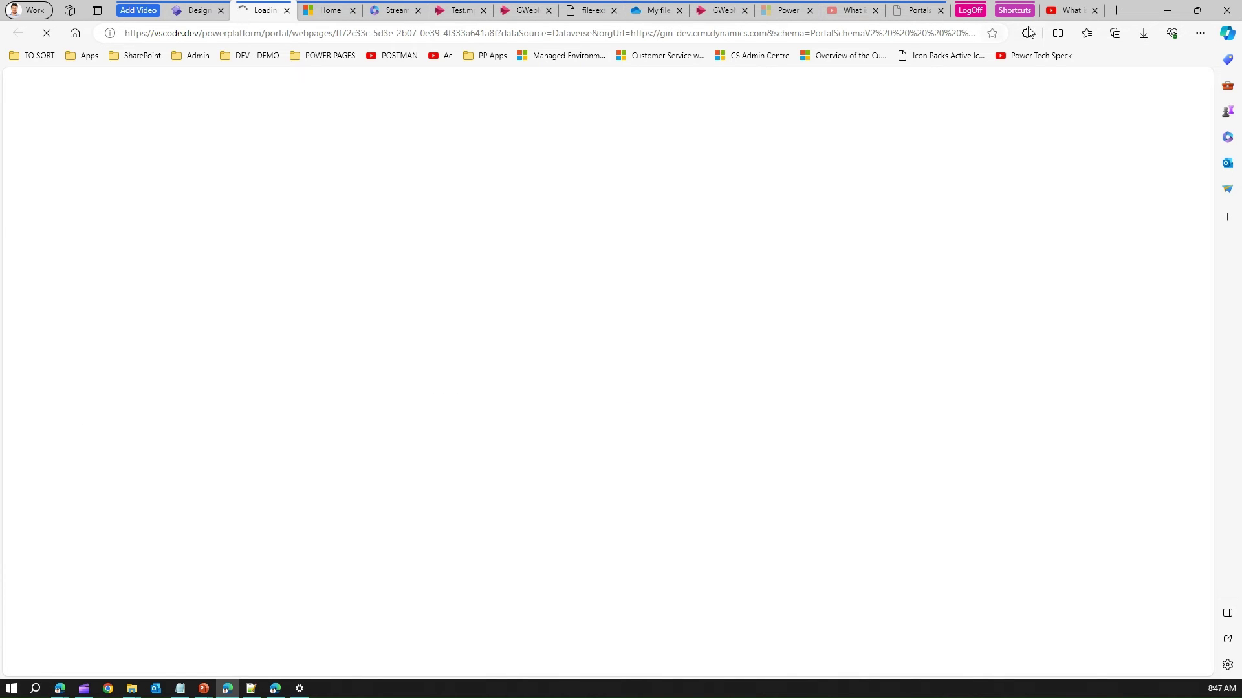
# Select the YouTube embed URL on Notepad++ line 5, then show the Embed page's HTML file in the editor
pyautogui.click(1070, 10)
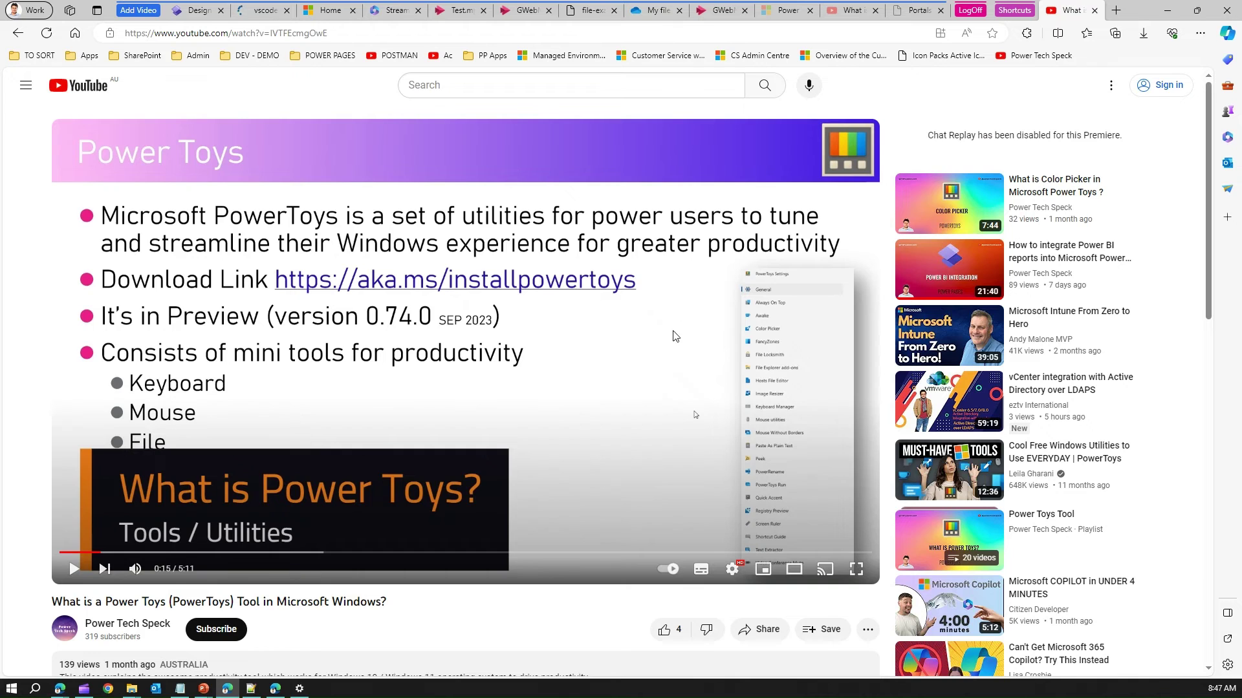
pyautogui.rightClick(672, 332)
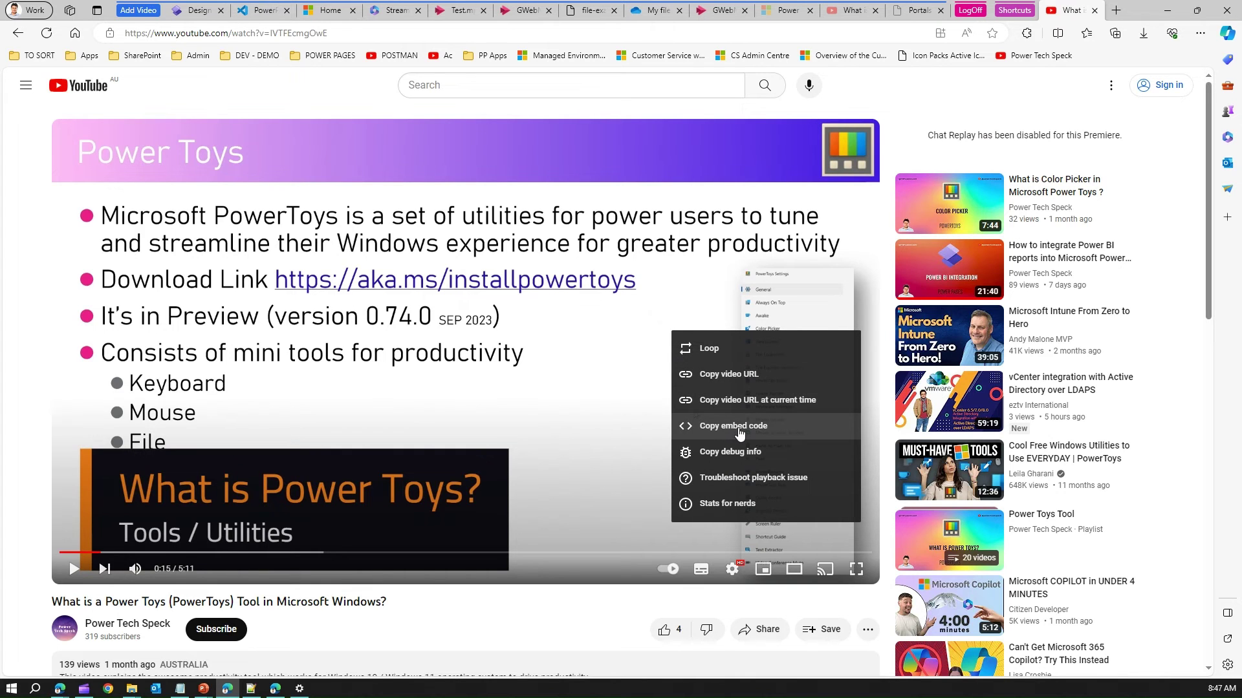
pyautogui.click(253, 691)
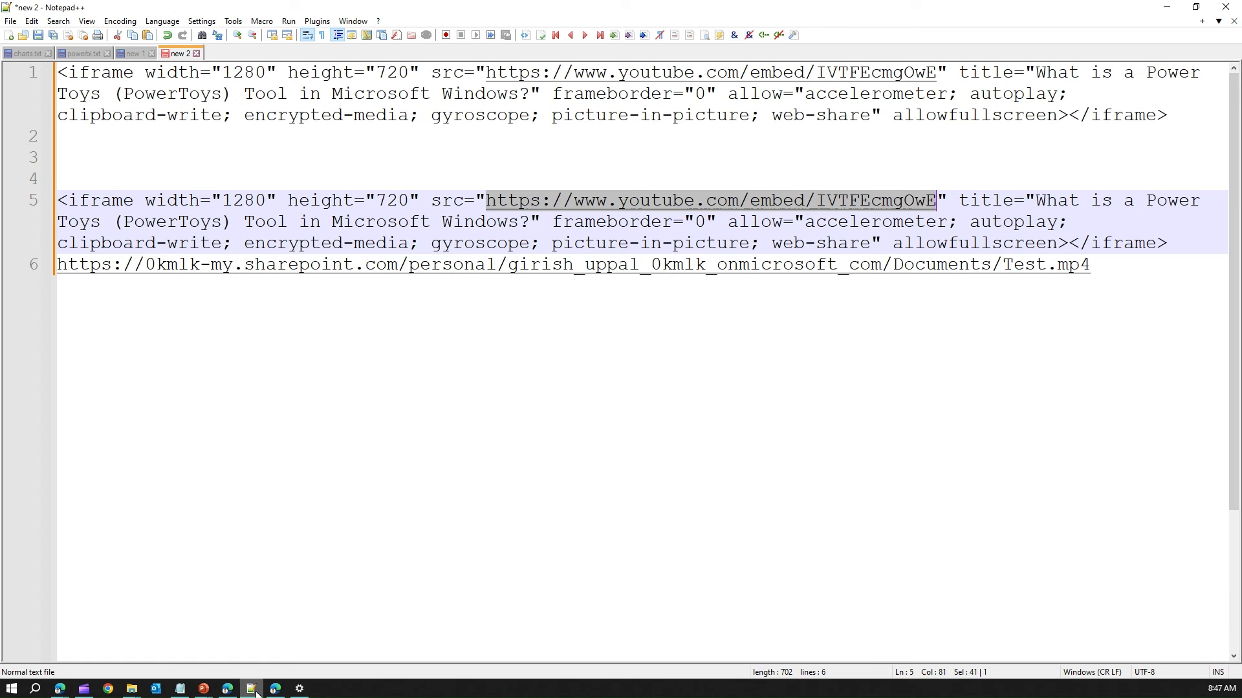
pyautogui.click(483, 186)
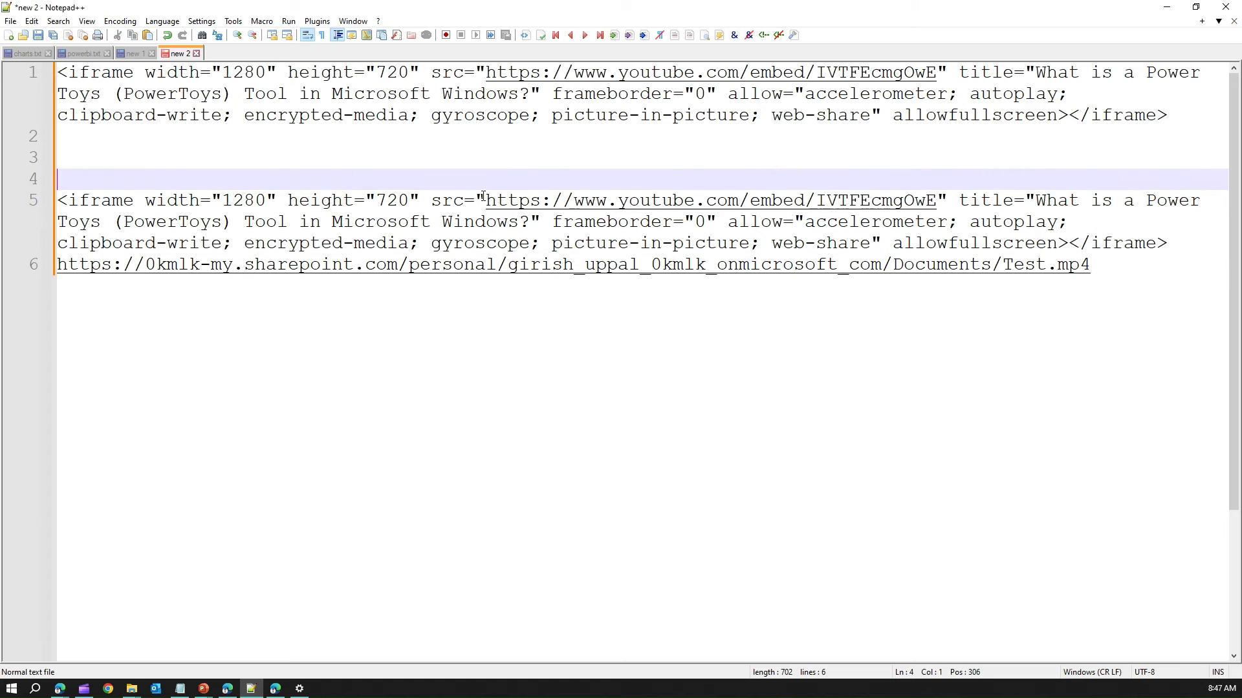
pyautogui.moveTo(486, 197); pyautogui.dragTo(934, 196)
pyautogui.hotkey('ctrl', 'c')
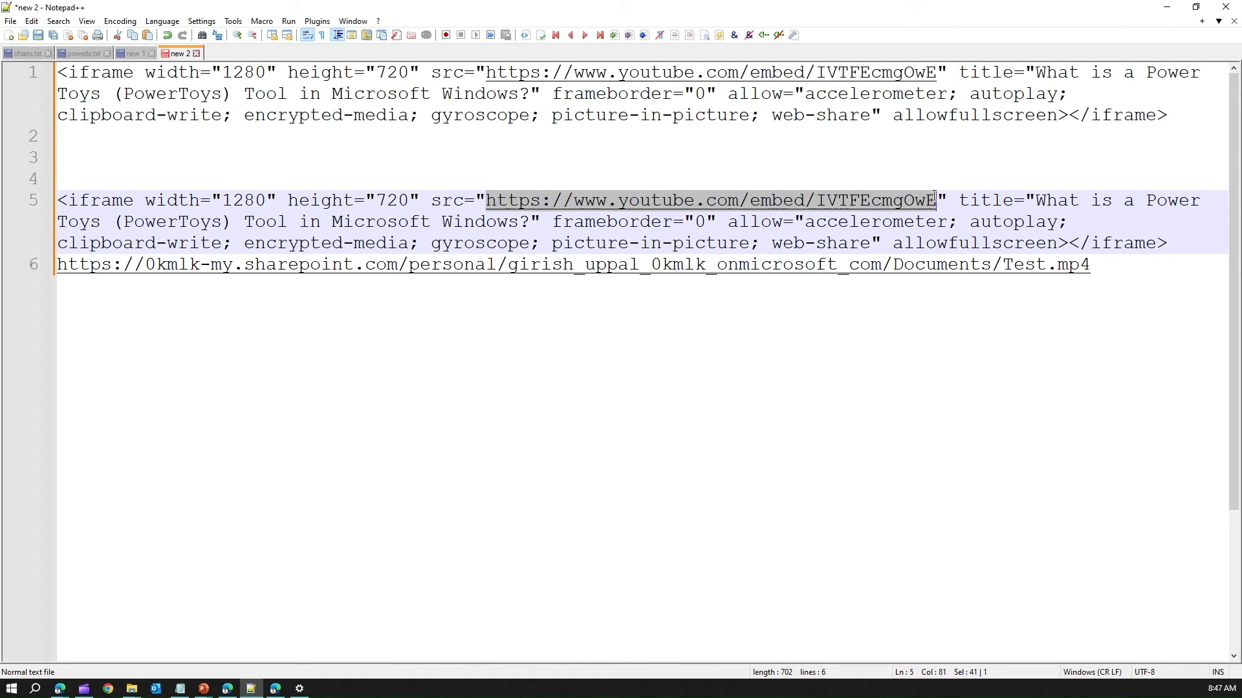
pyautogui.click(1166, 7)
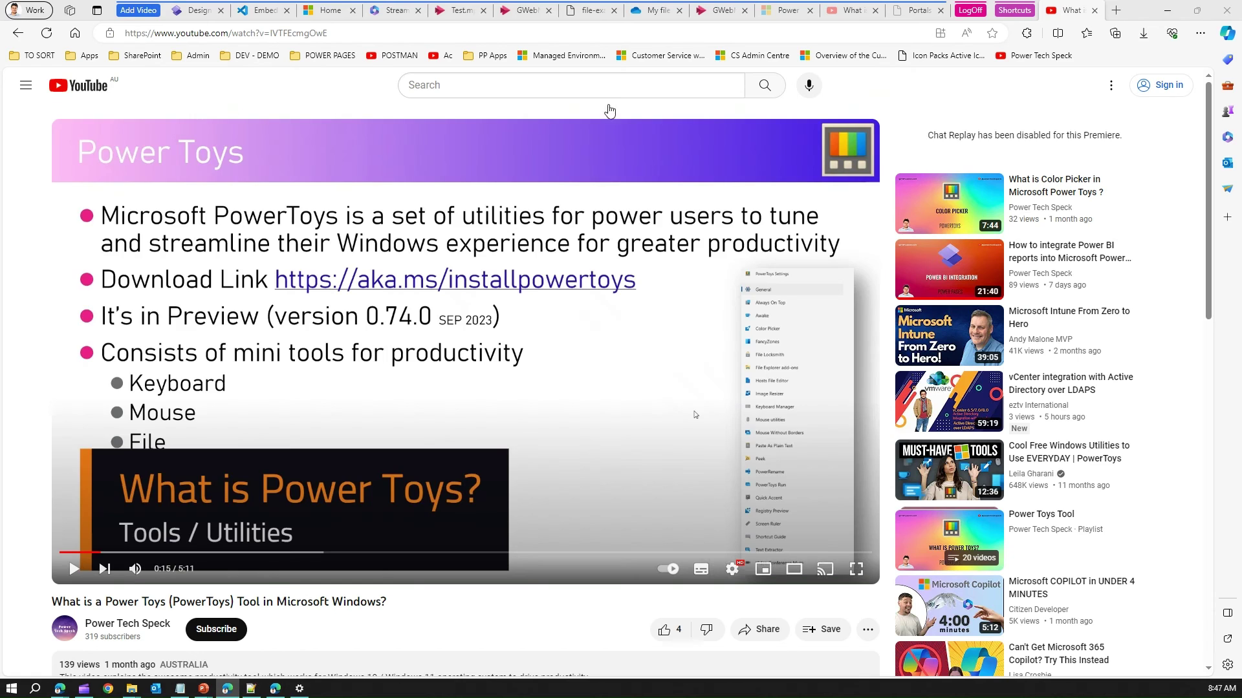
pyautogui.click(195, 10)
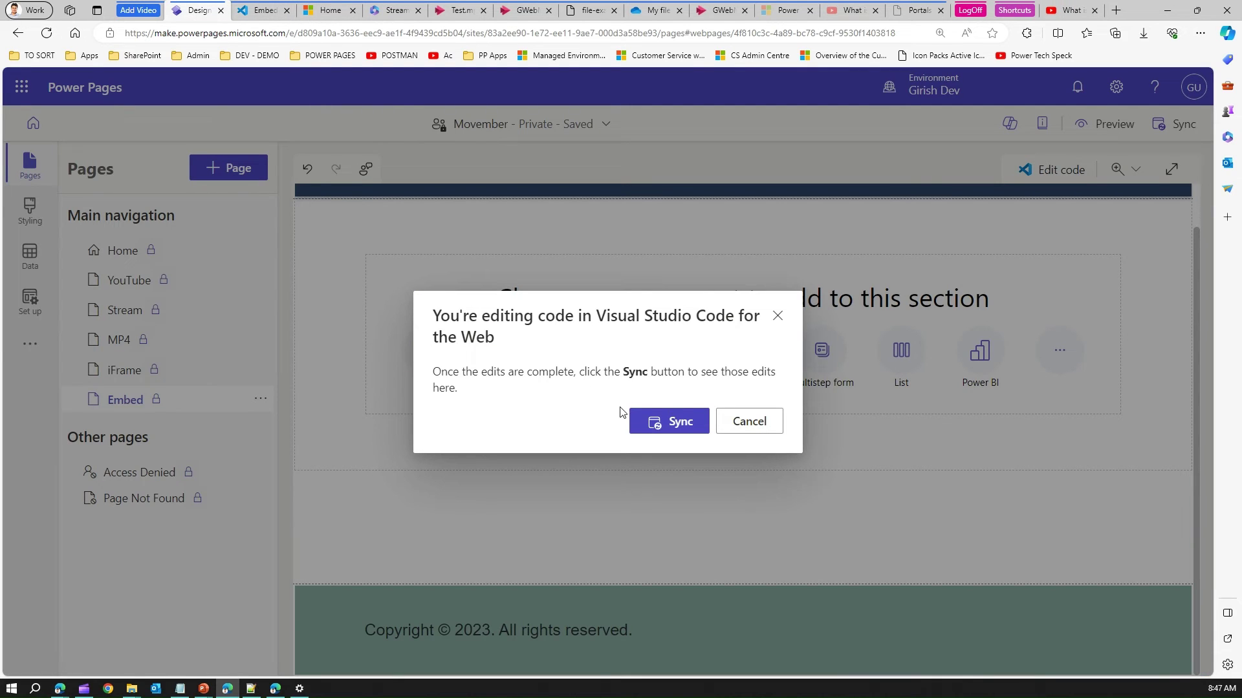
pyautogui.click(274, 11)
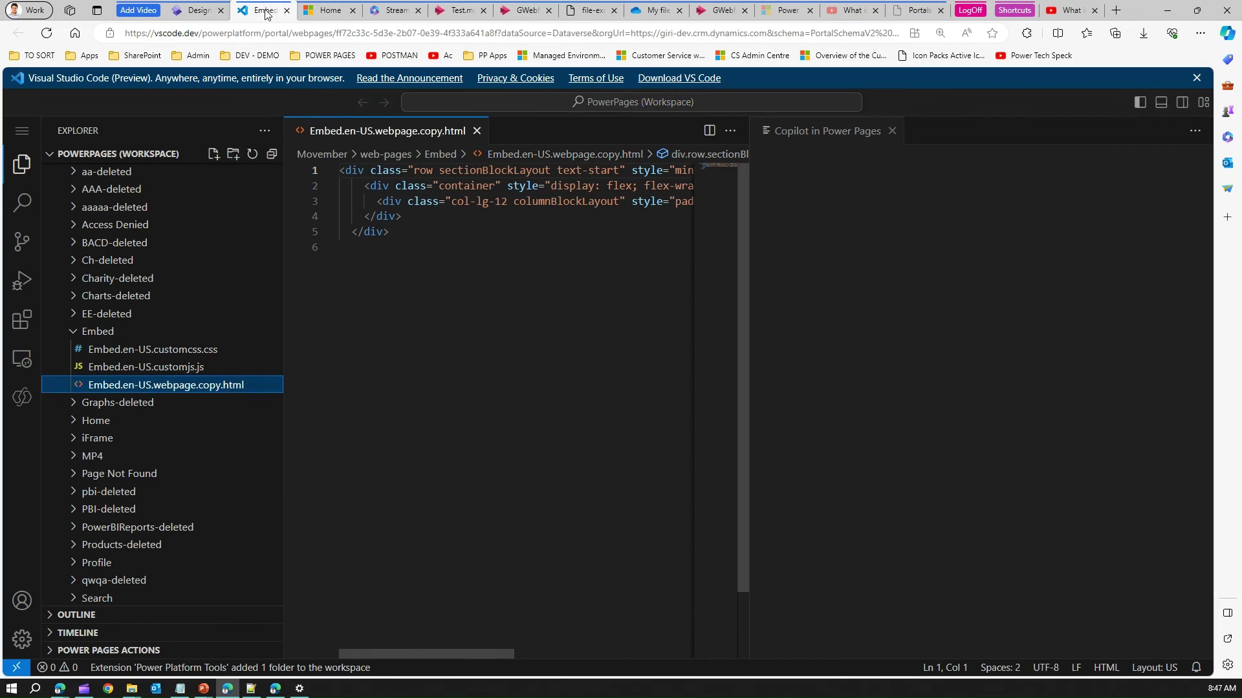
# Close Copilot and add an empty <div> block after the existing section markup
pyautogui.click(893, 132)
pyautogui.click(425, 216)
pyautogui.press('Return')
pyautogui.press('Return')
pyautogui.press('Return')
pyautogui.press('Up')
pyautogui.write('<div>')
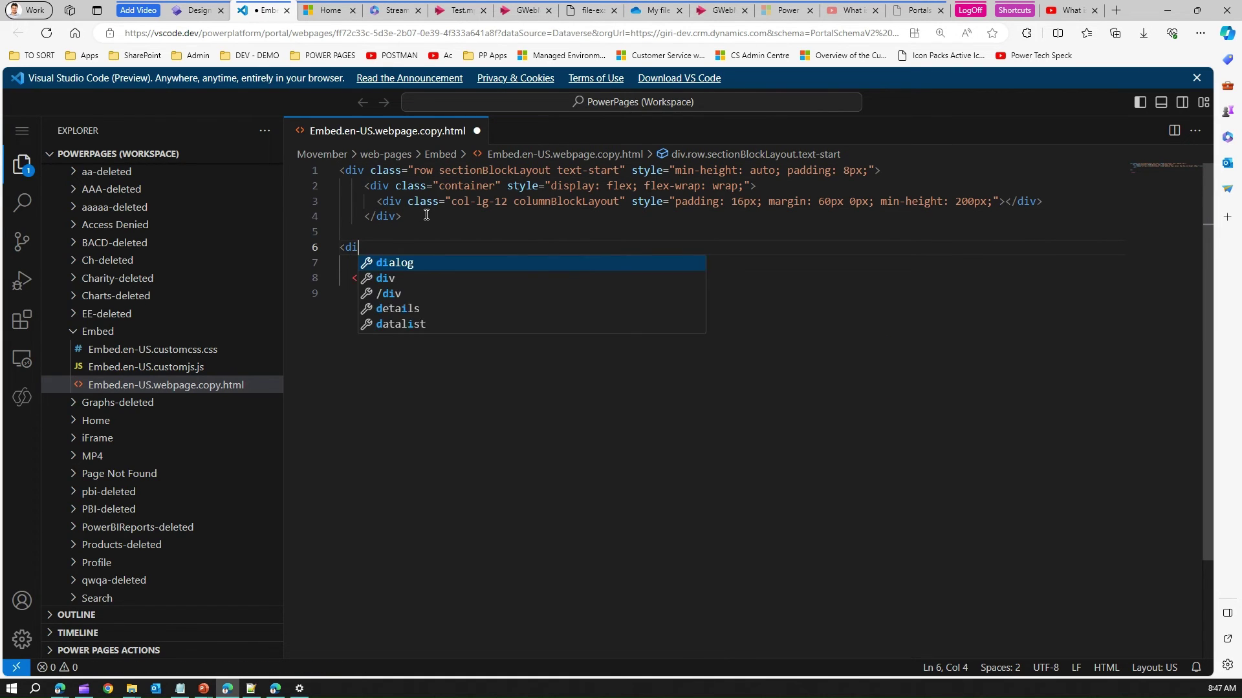
pyautogui.press('Return')
pyautogui.press('Return')
pyautogui.press('Return')
pyautogui.press('Up')
pyautogui.hotkey('ctrl', 'v')
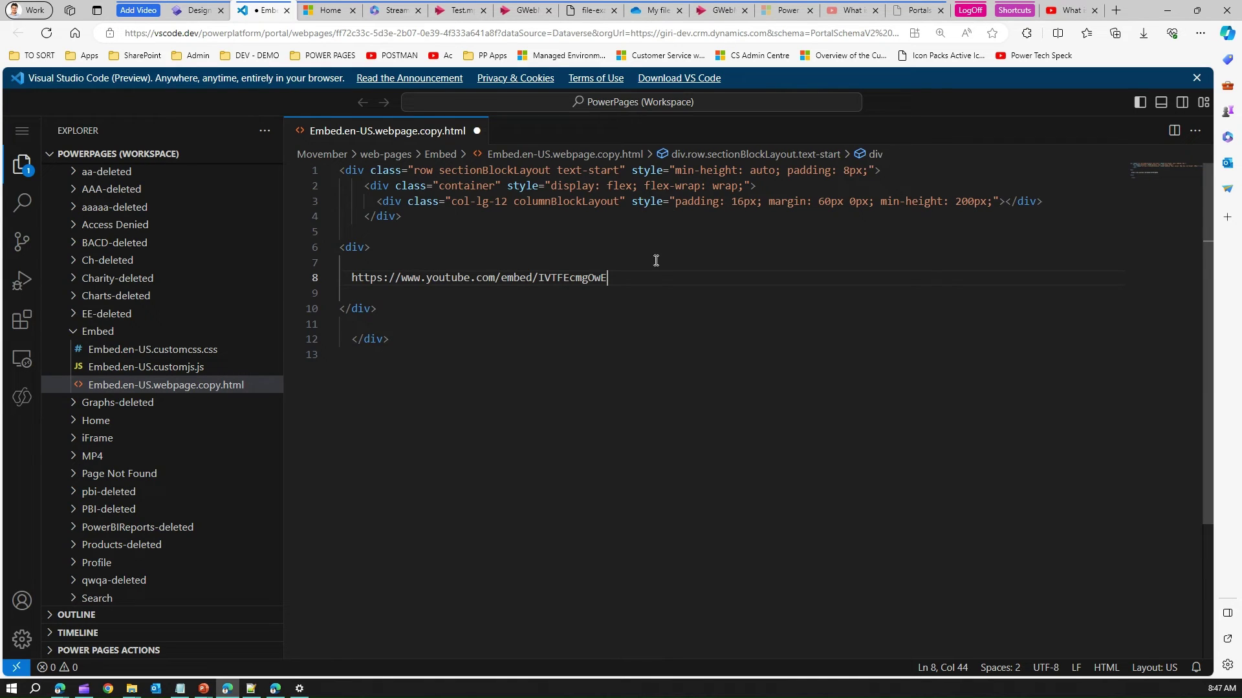
pyautogui.moveTo(624, 278); pyautogui.dragTo(353, 278)
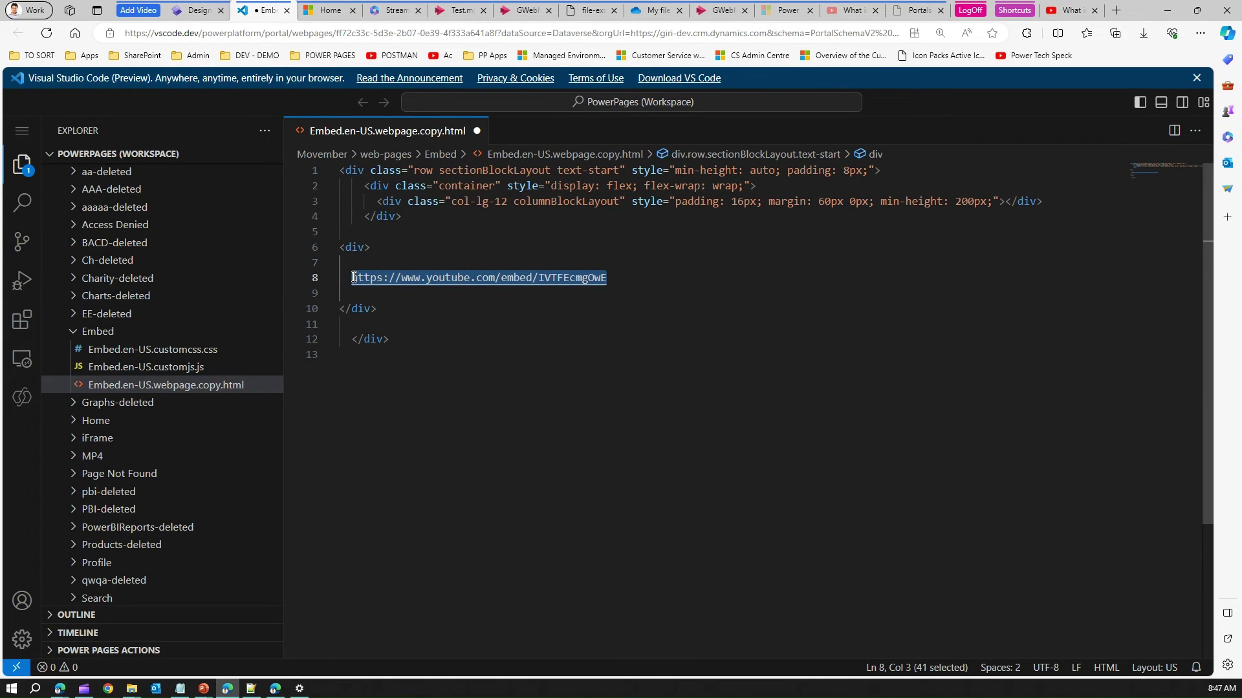
pyautogui.press('BackSpace')
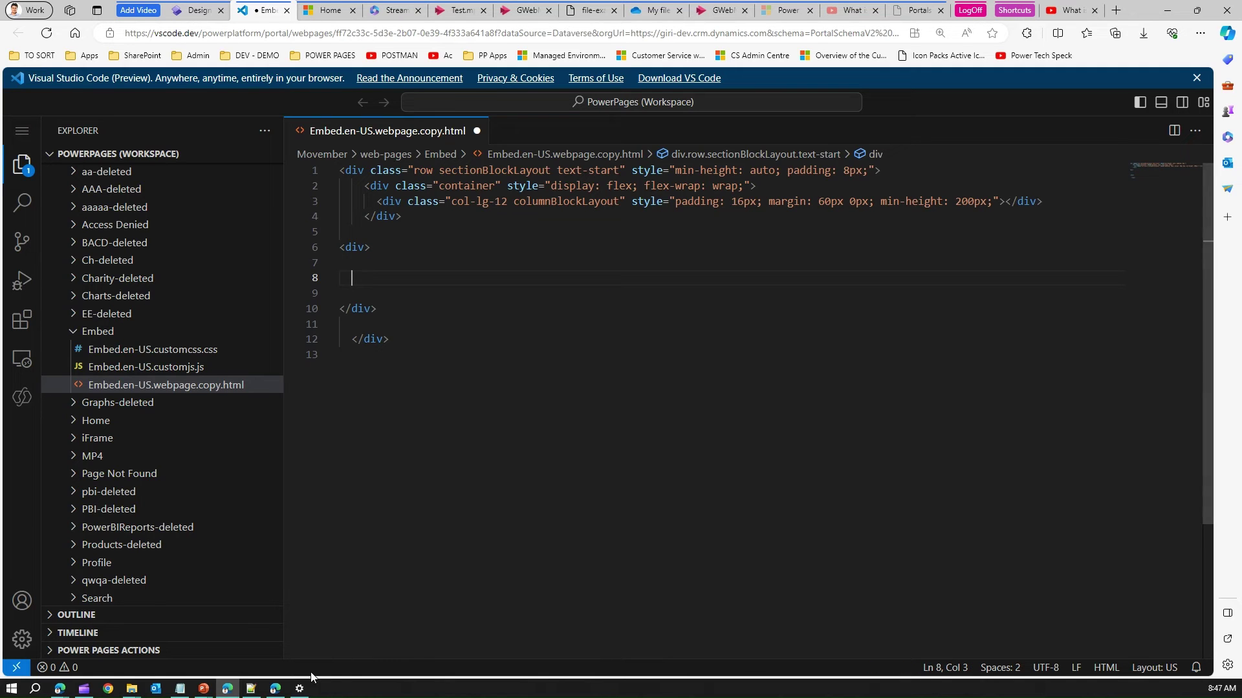
# Copy the full YouTube iframe from Notepad++ line 5 into the div on line 8, then save
pyautogui.click(252, 689)
pyautogui.hotkey('ctrl', 'End')
pyautogui.keyDown('shift'); pyautogui.click(79, 236); pyautogui.keyUp('shift')
pyautogui.keyDown('shift'); pyautogui.click(58, 201); pyautogui.keyUp('shift')
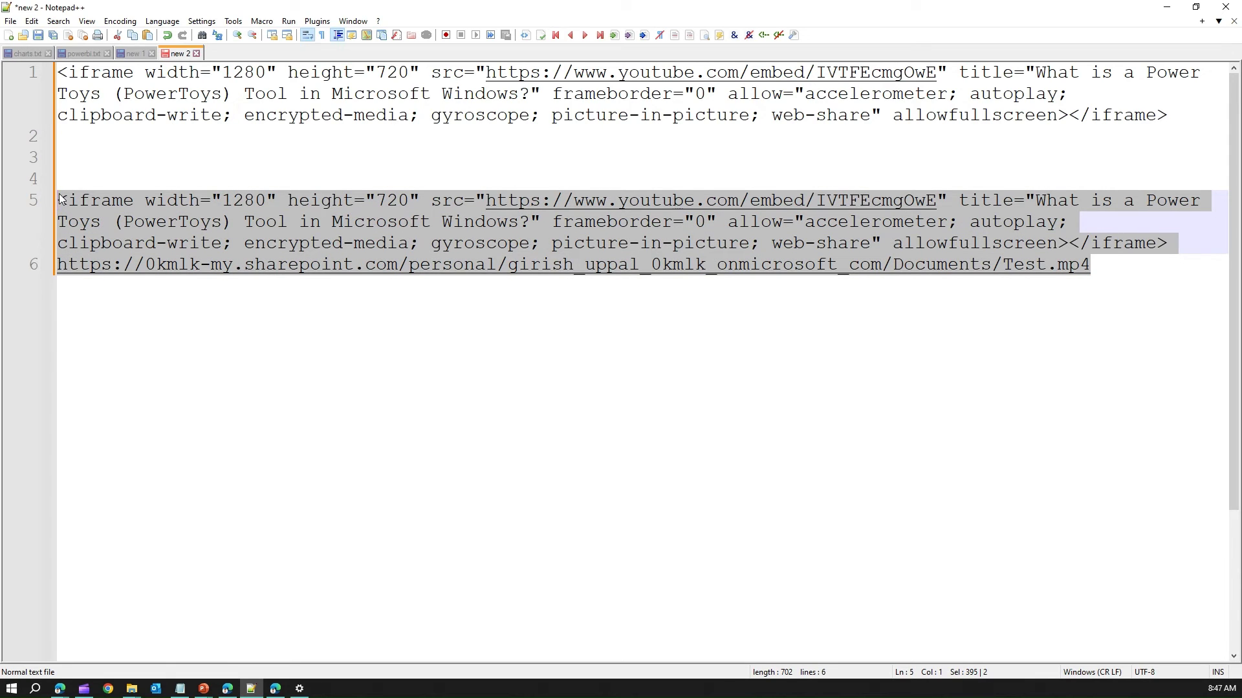
pyautogui.click(1167, 266)
pyautogui.click(1172, 242)
pyautogui.moveTo(1172, 242); pyautogui.dragTo(61, 206)
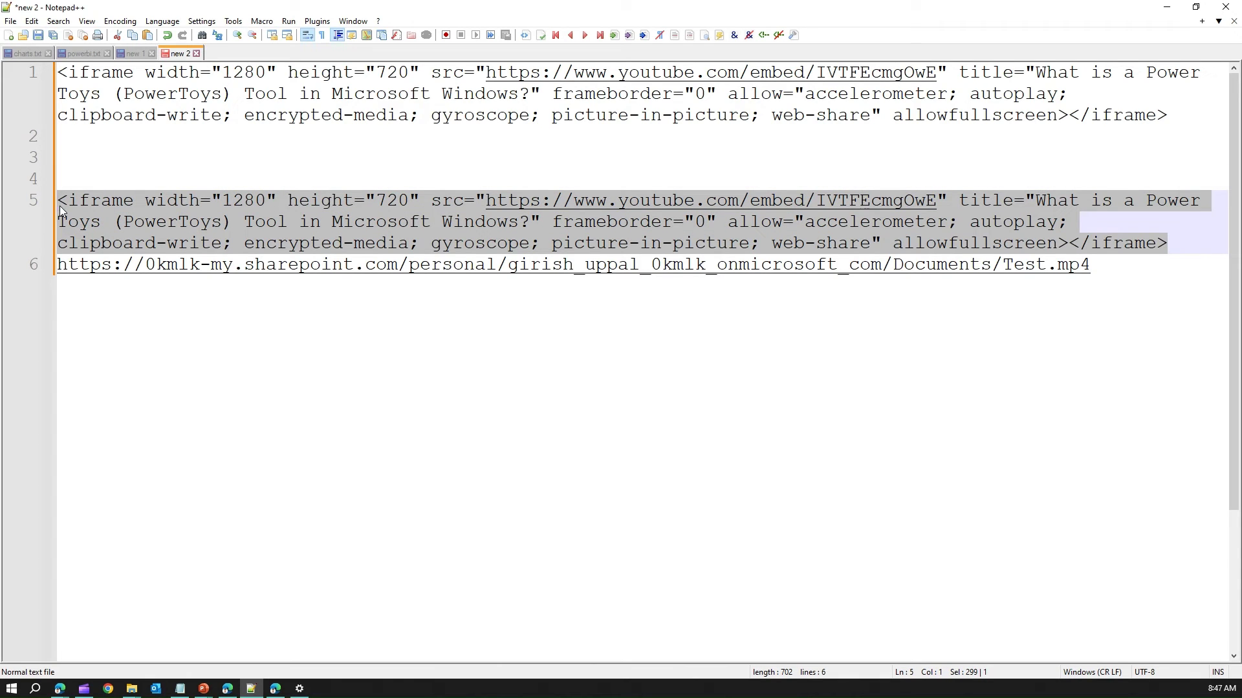
pyautogui.hotkey('alt', 'Tab')
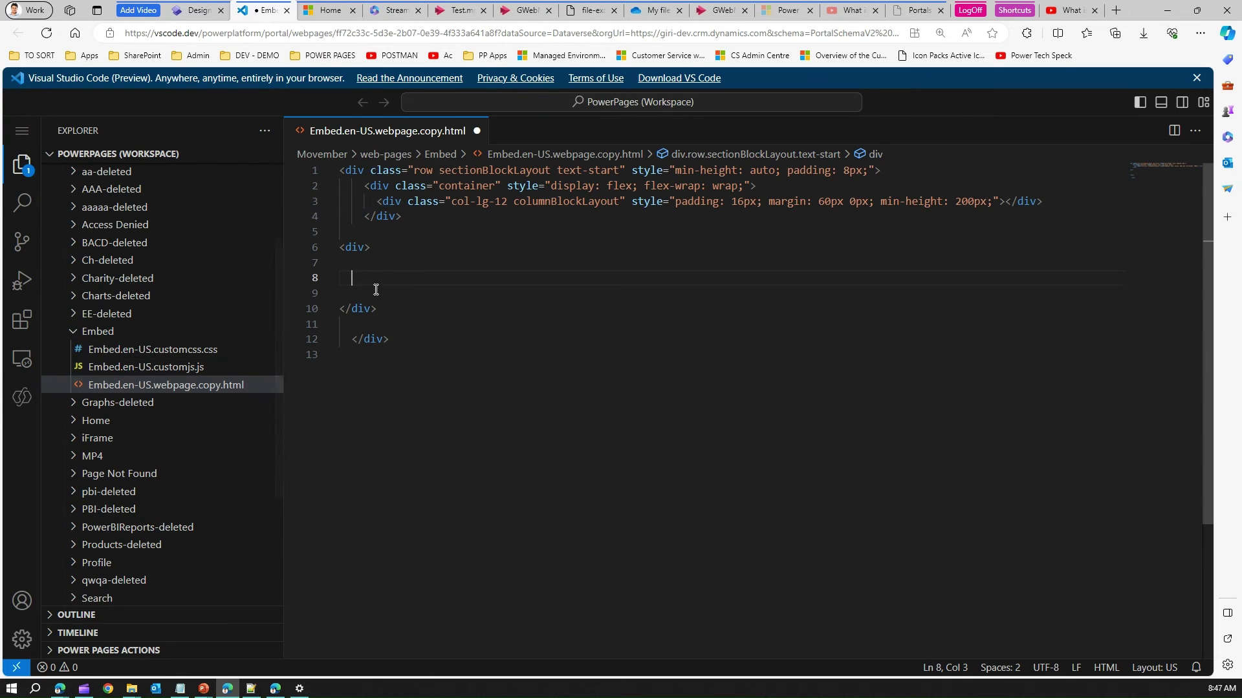
pyautogui.hotkey('ctrl', 'v')
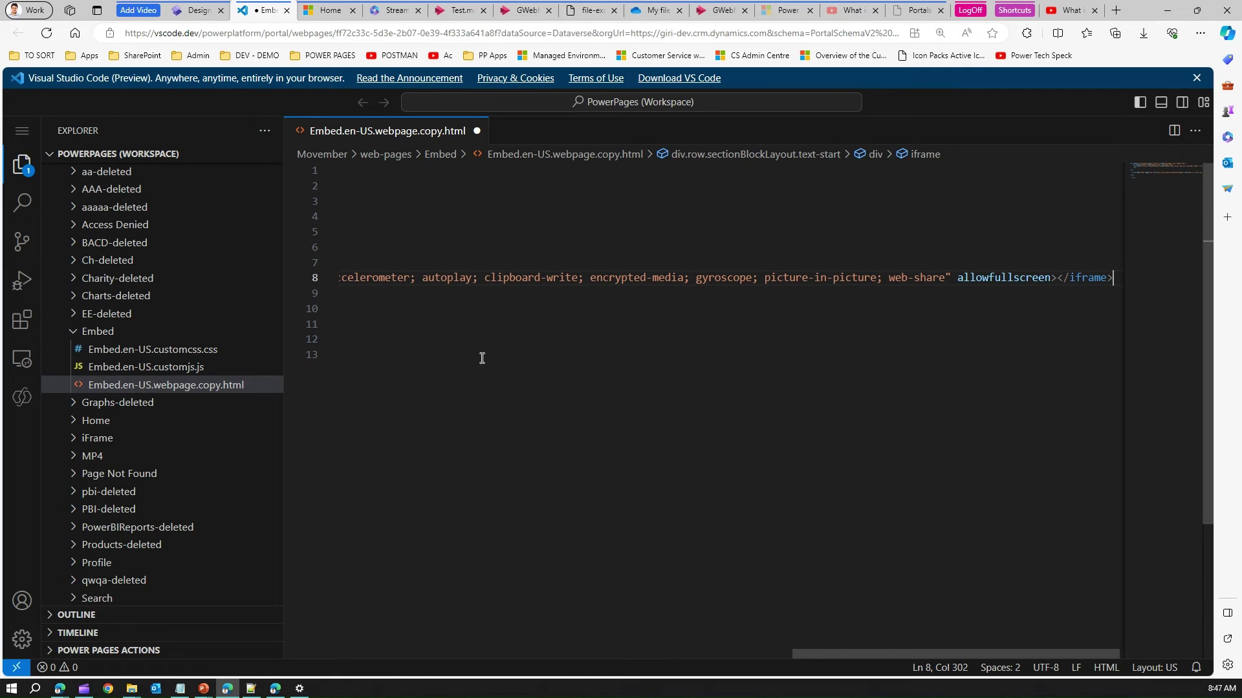
pyautogui.hotkey('ctrl', 's')
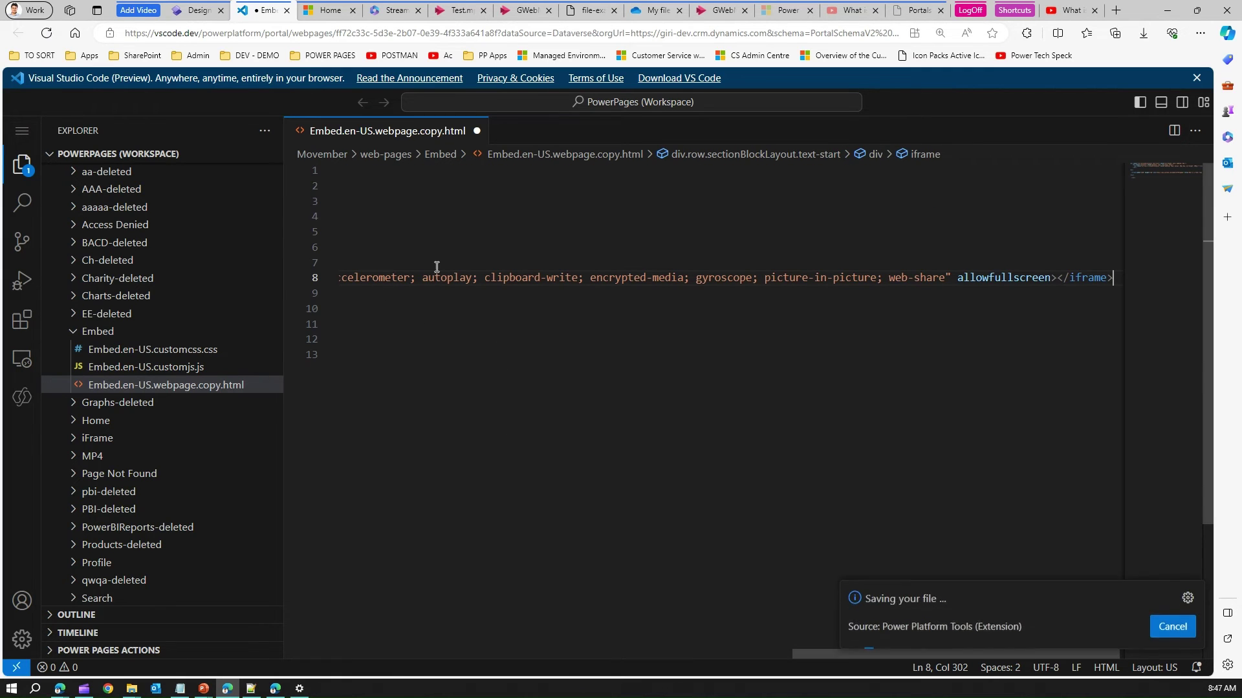
# Sync the Embed page's code edits into the designer and scroll down to the Power Toys video iframe
pyautogui.click(206, 11)
pyautogui.click(691, 426)
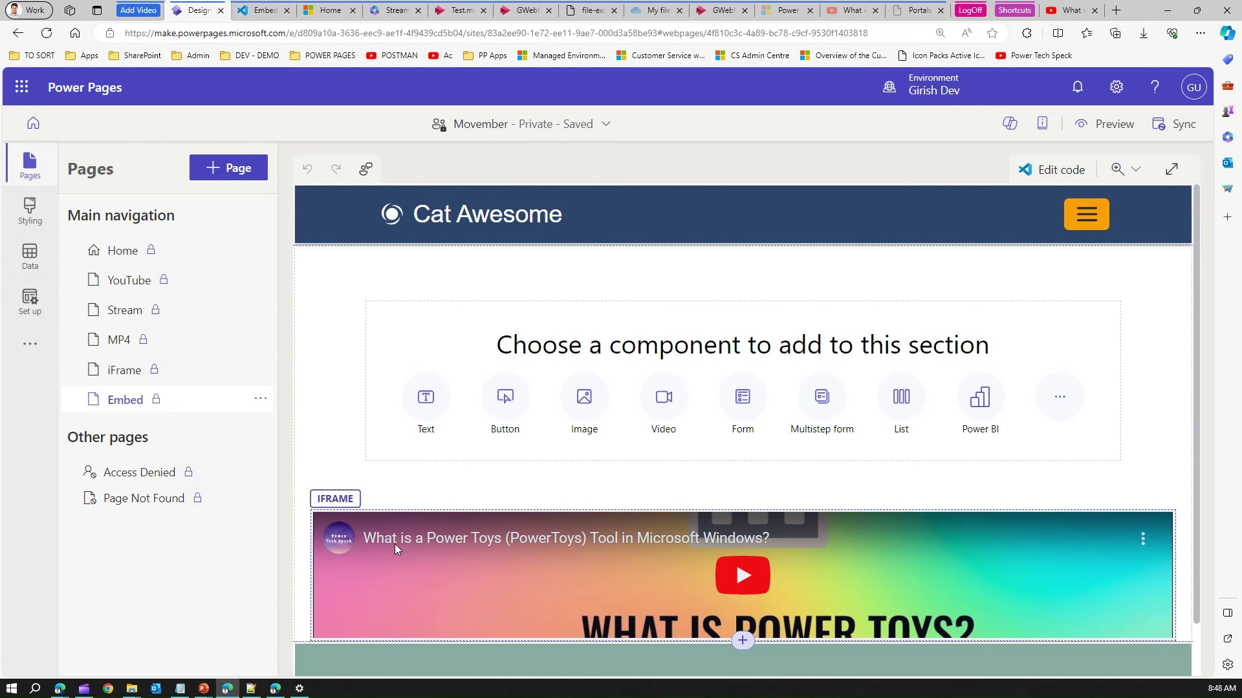
pyautogui.scroll(-1, 398, 550)
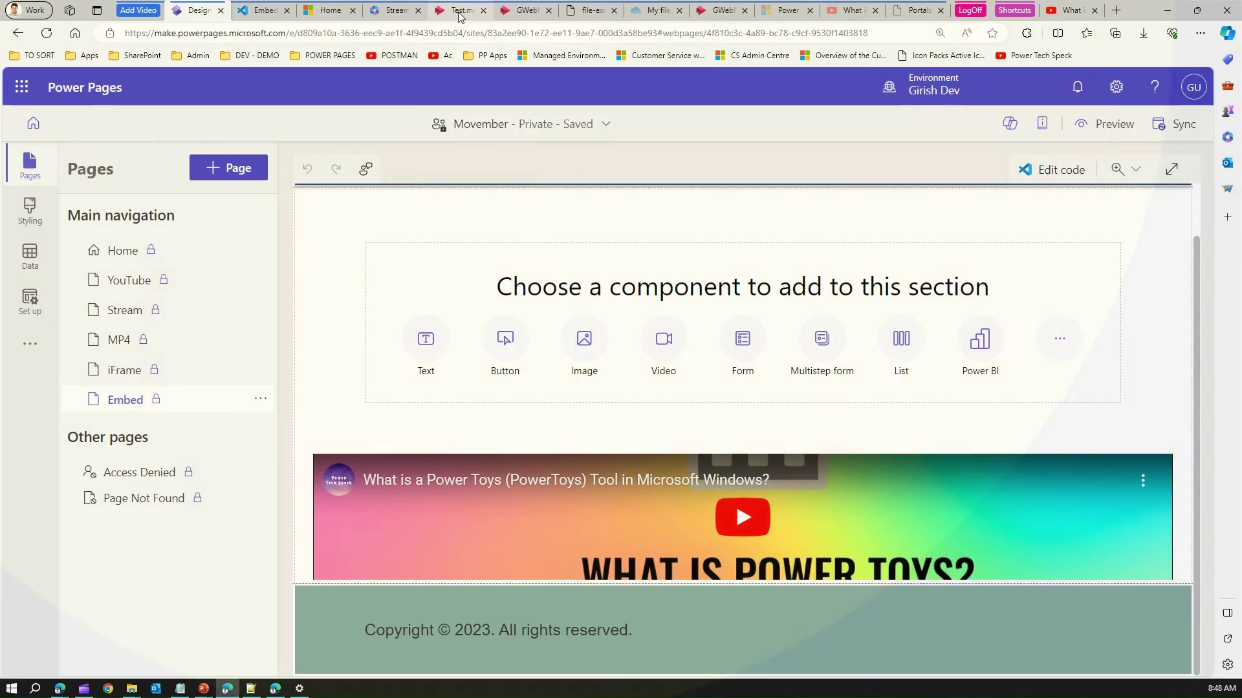
# Select all of Stream's Test.mp4 embed code, then return to the Embed page's HTML file
pyautogui.click(458, 12)
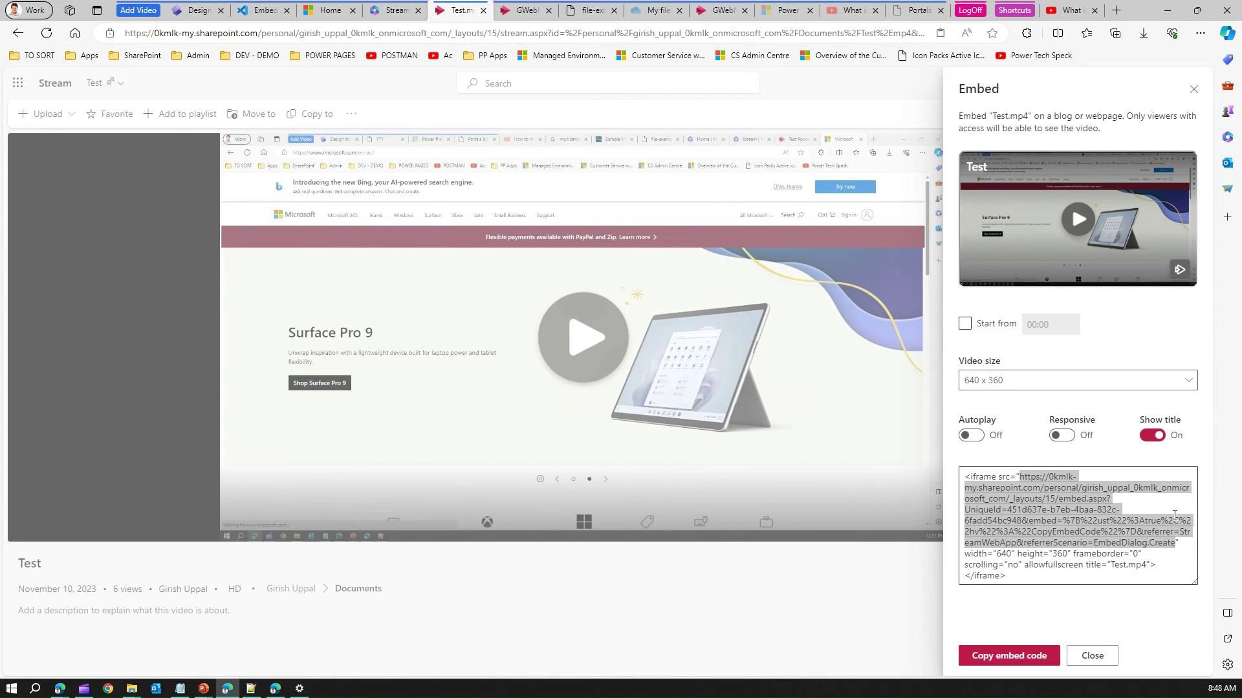
pyautogui.click(1168, 560)
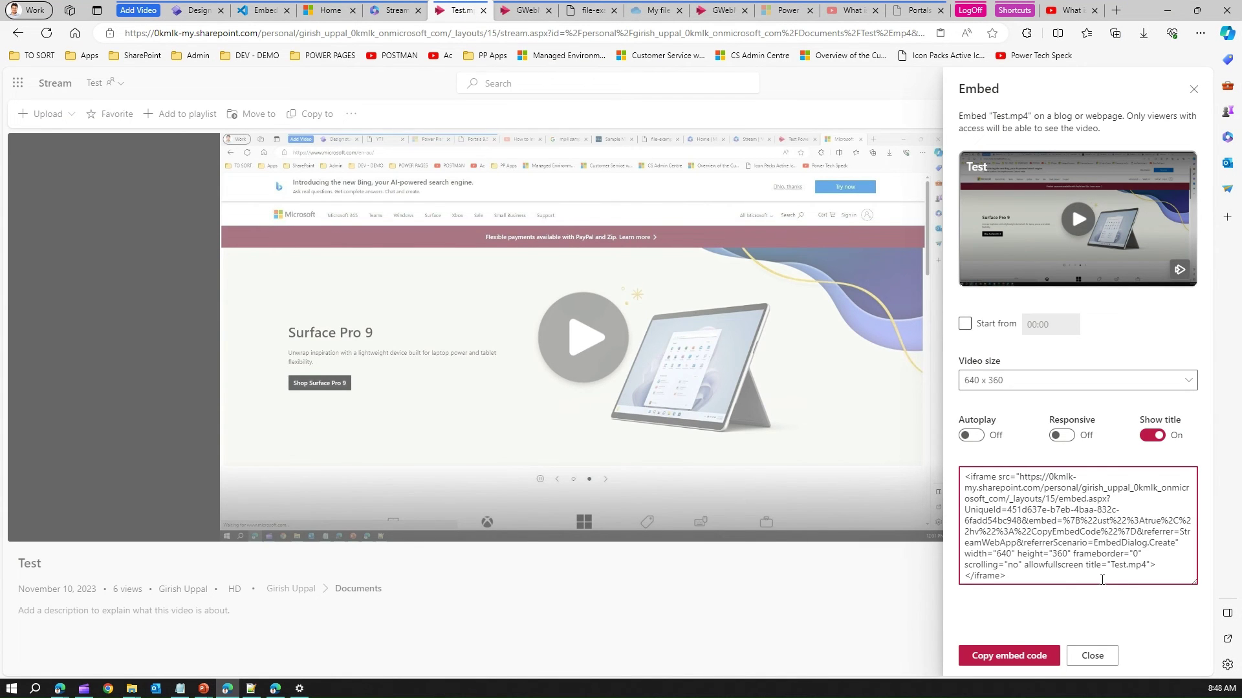
pyautogui.hotkey('ctrl', 'a')
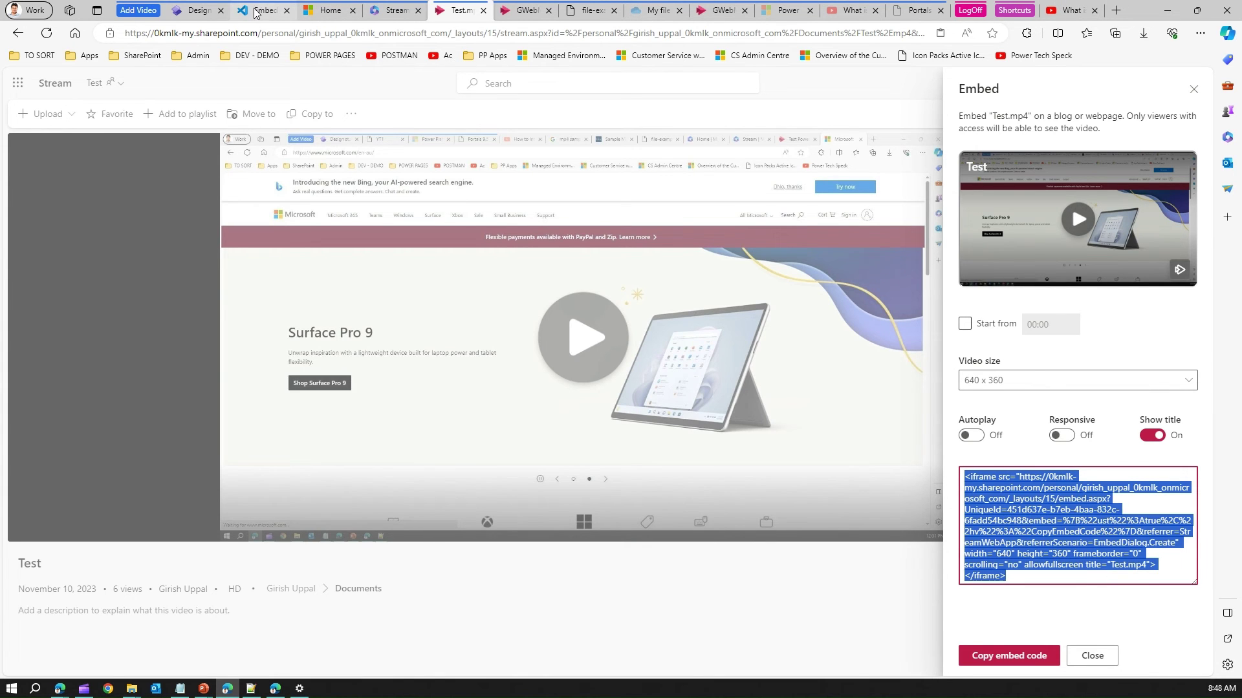
pyautogui.click(202, 11)
pyautogui.click(262, 10)
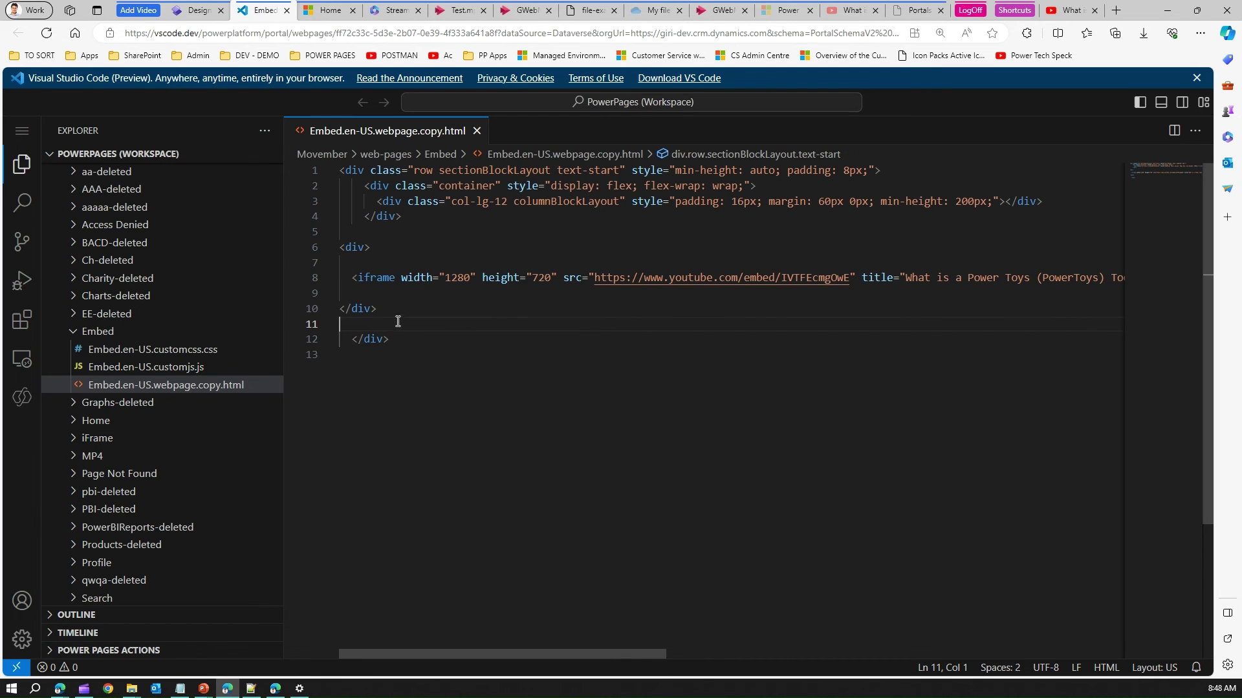
# Add a new div below the YouTube one holding the Test.mp4 Stream iframe, and save
pyautogui.press('Return')
pyautogui.press('Return')
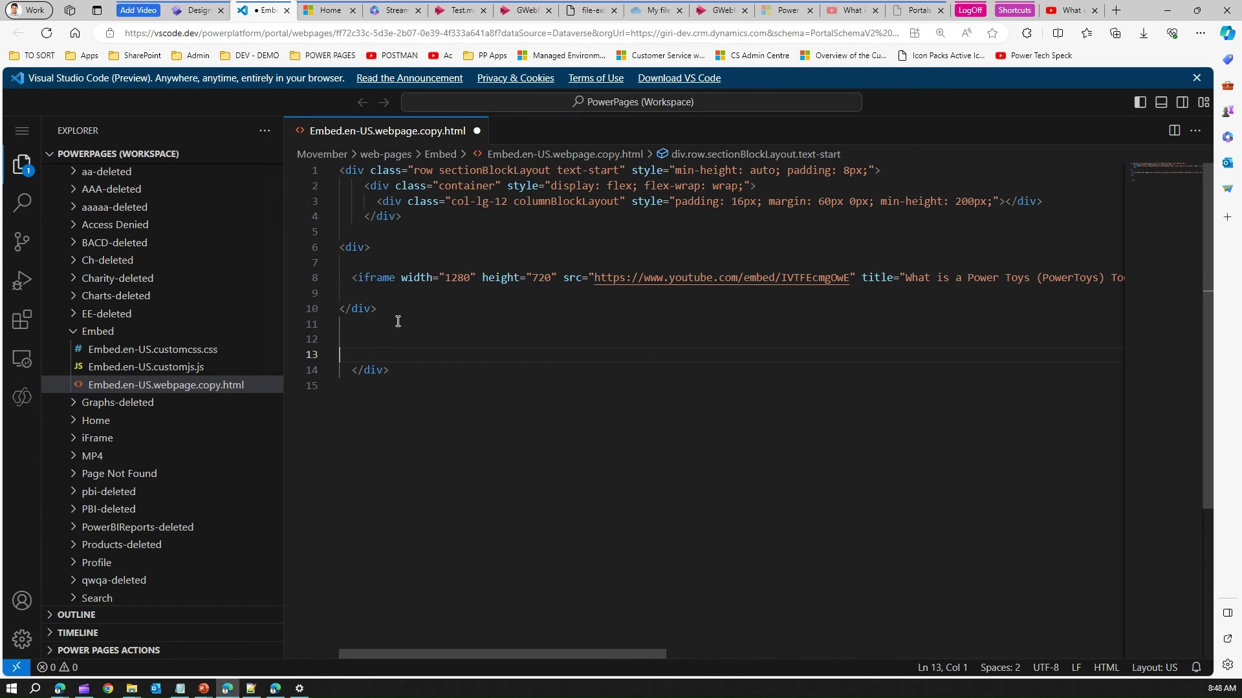
pyautogui.write('div')
pyautogui.press('Return')
pyautogui.press('Return')
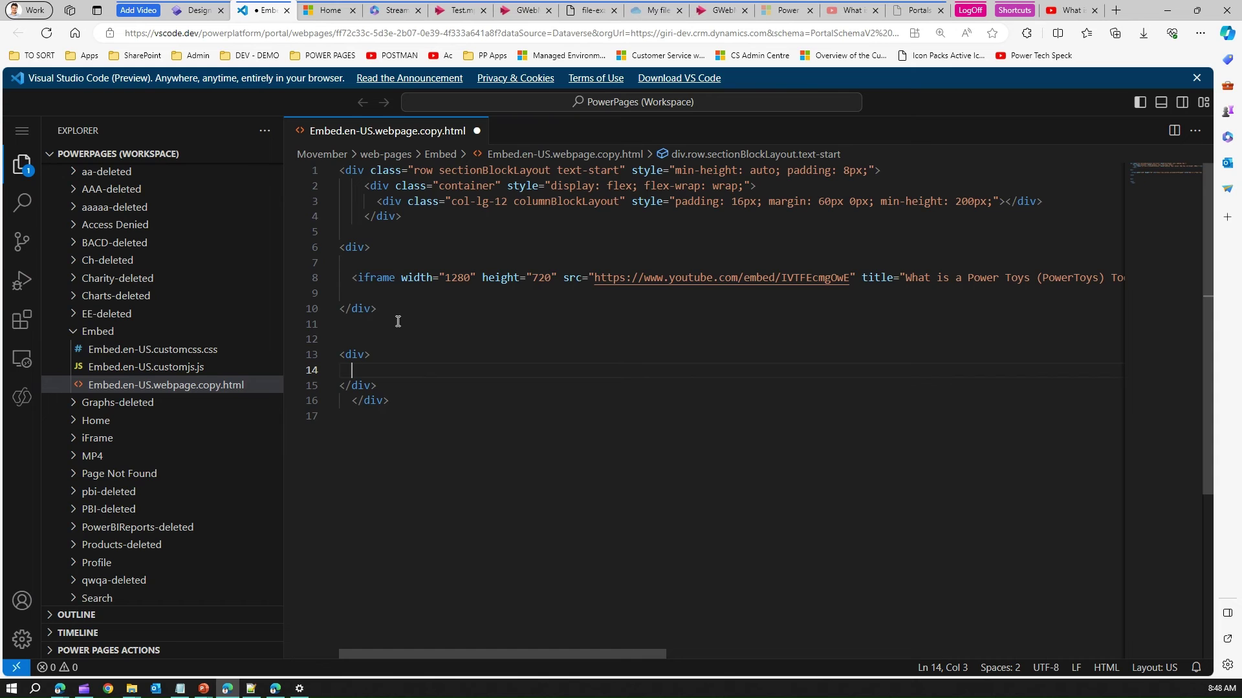
pyautogui.hotkey('ctrl', 'v')
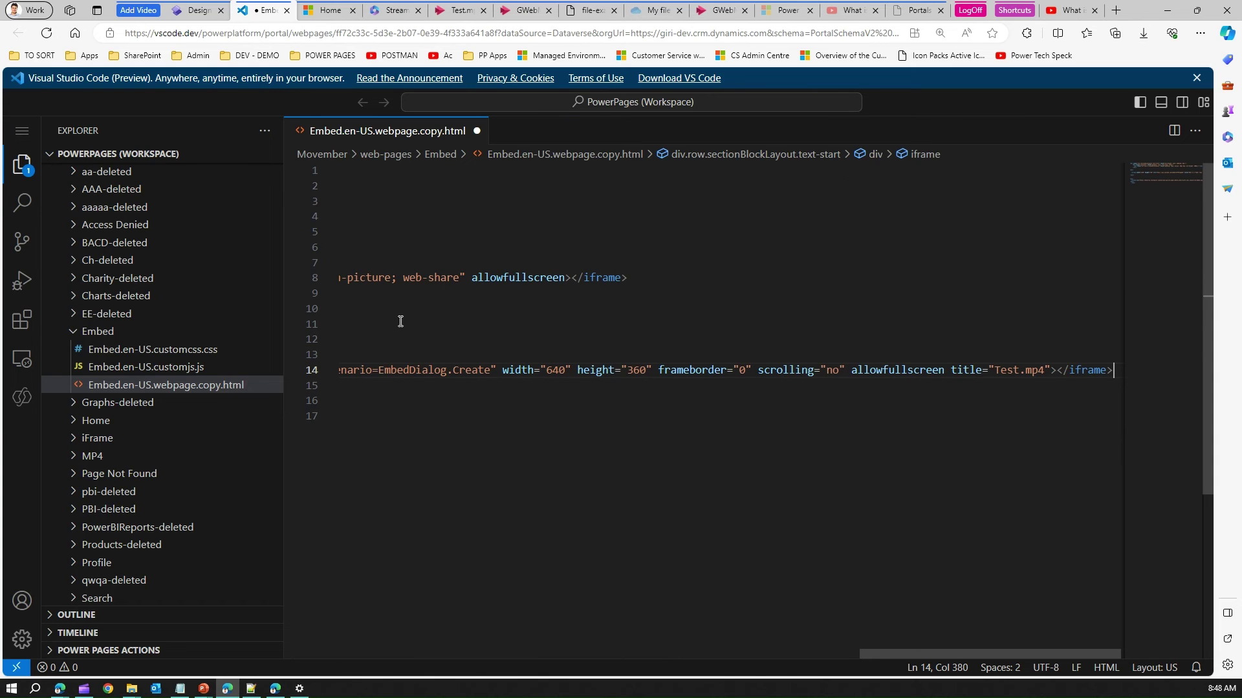
pyautogui.hotkey('ctrl', 's')
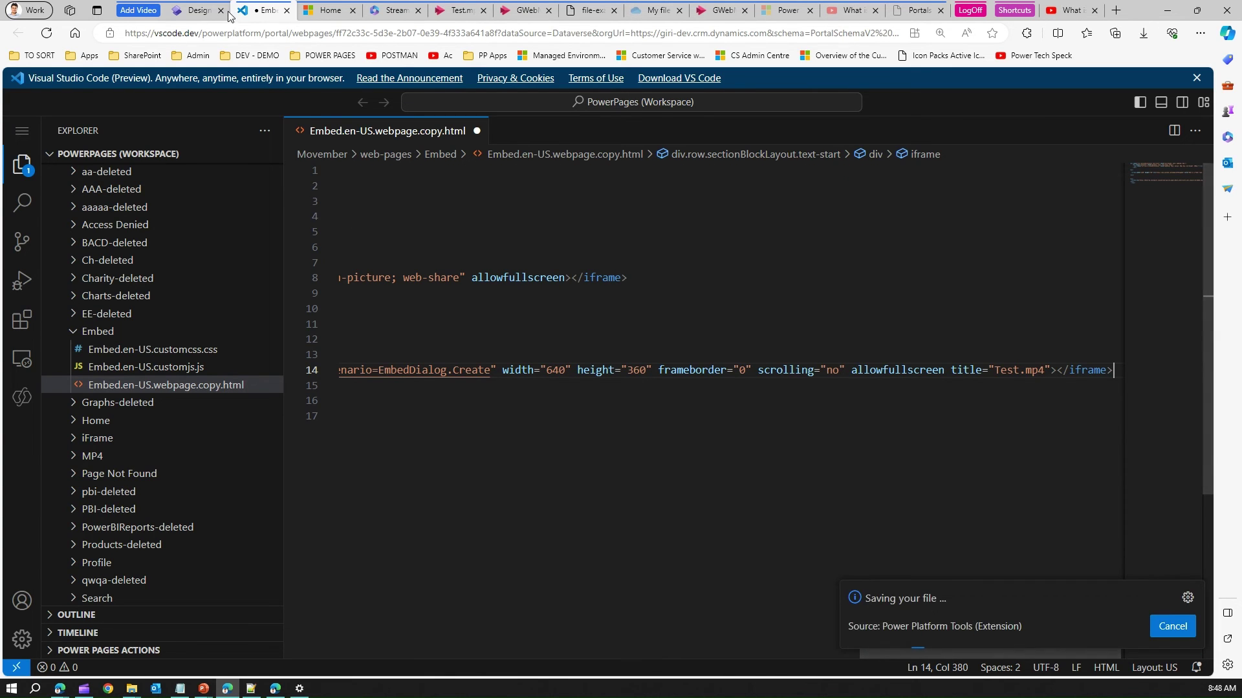
# Return to the Design studio and check the Test Stream video appears beneath the PowerToys video
pyautogui.click(196, 10)
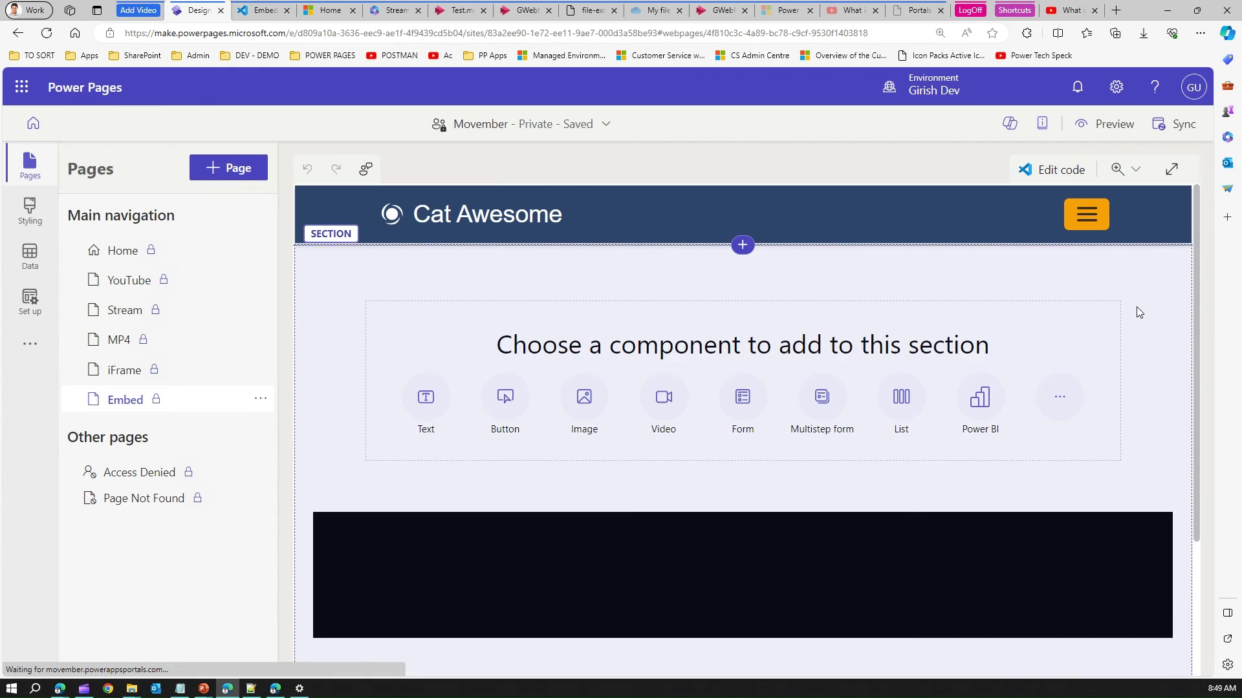
pyautogui.scroll(-3, 1139, 312)
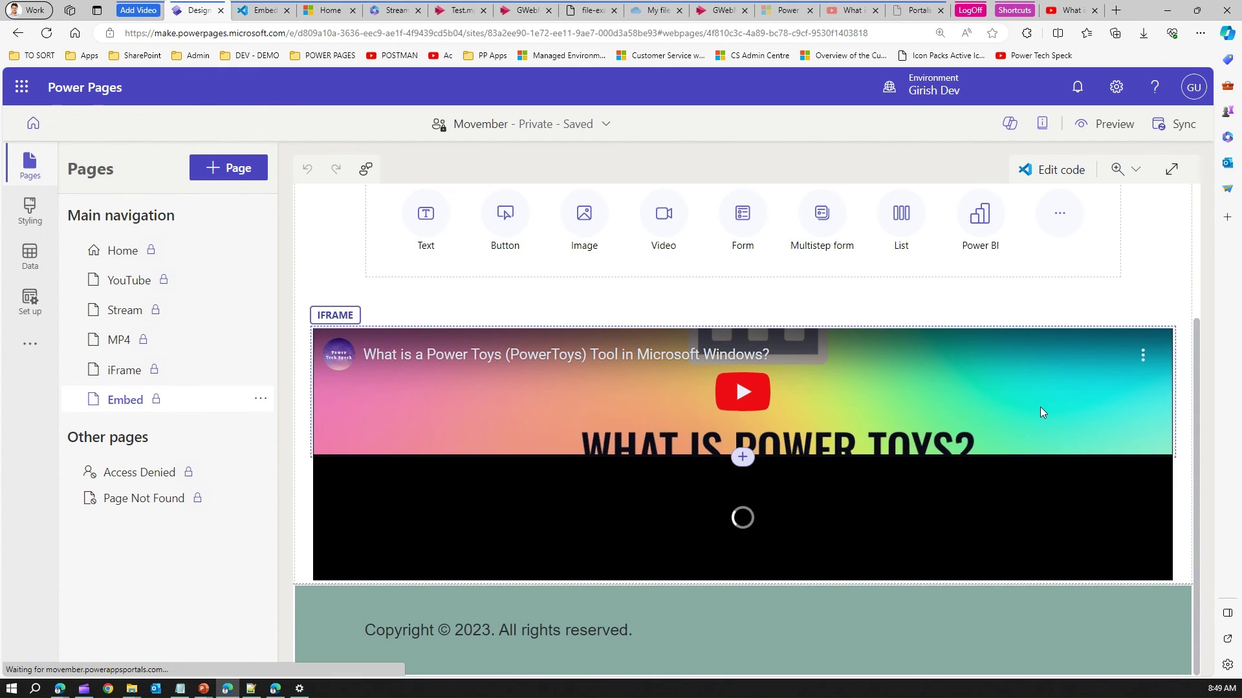